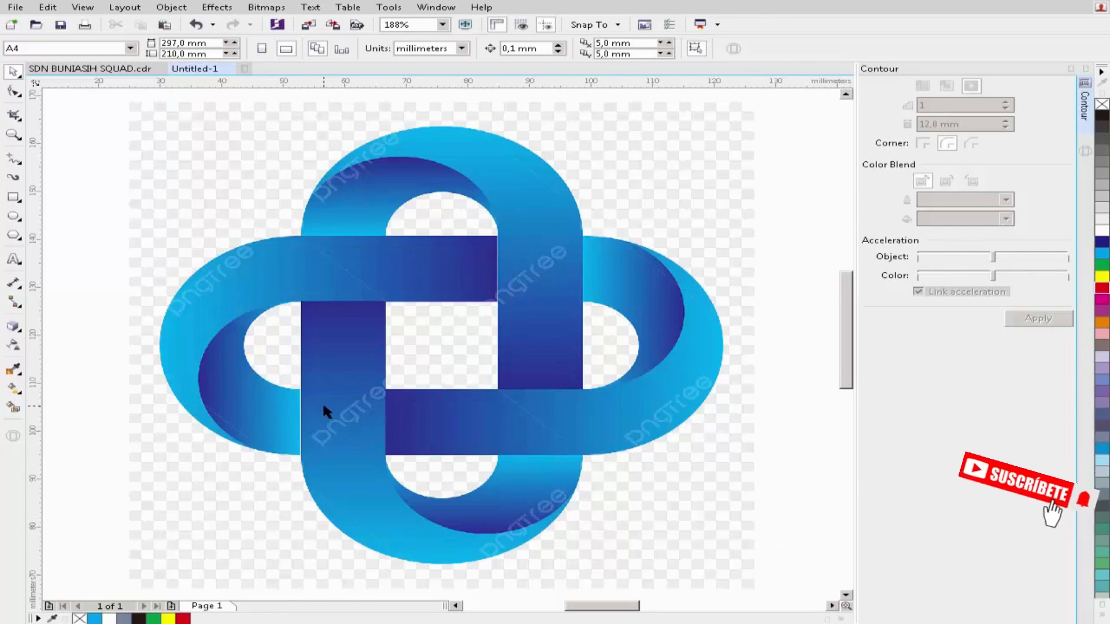
Step: Draw a rectangle over the reference logo's vertical loop and enlarge it from the centre to about 45.9 × 91.8 mm
left_click(319, 404)
scroll(319, 405, "down", 5)
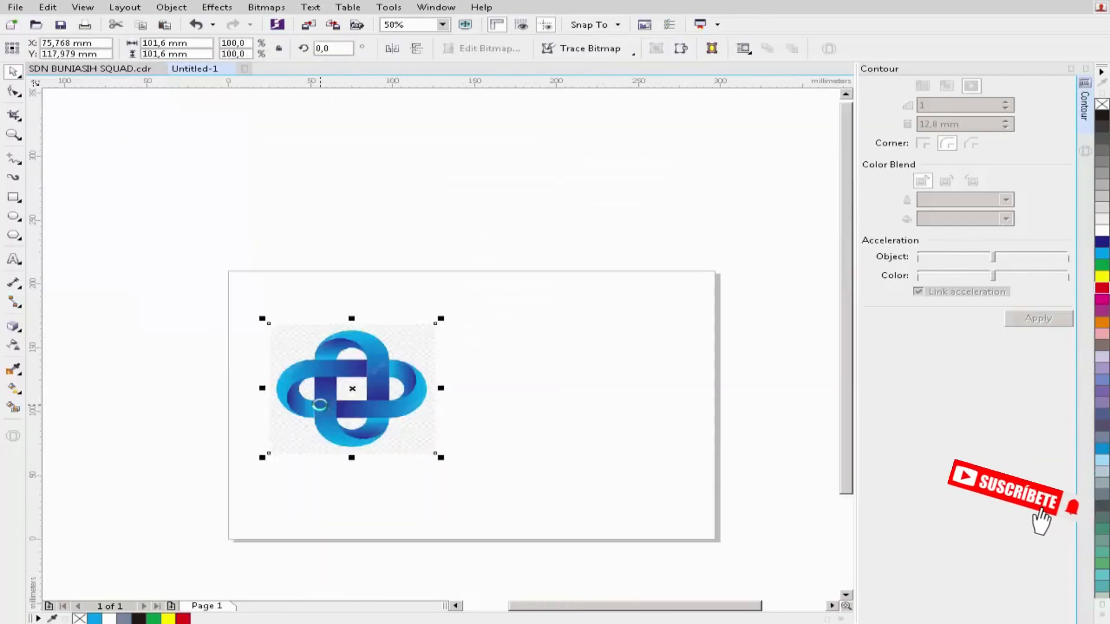
left_click(590, 468)
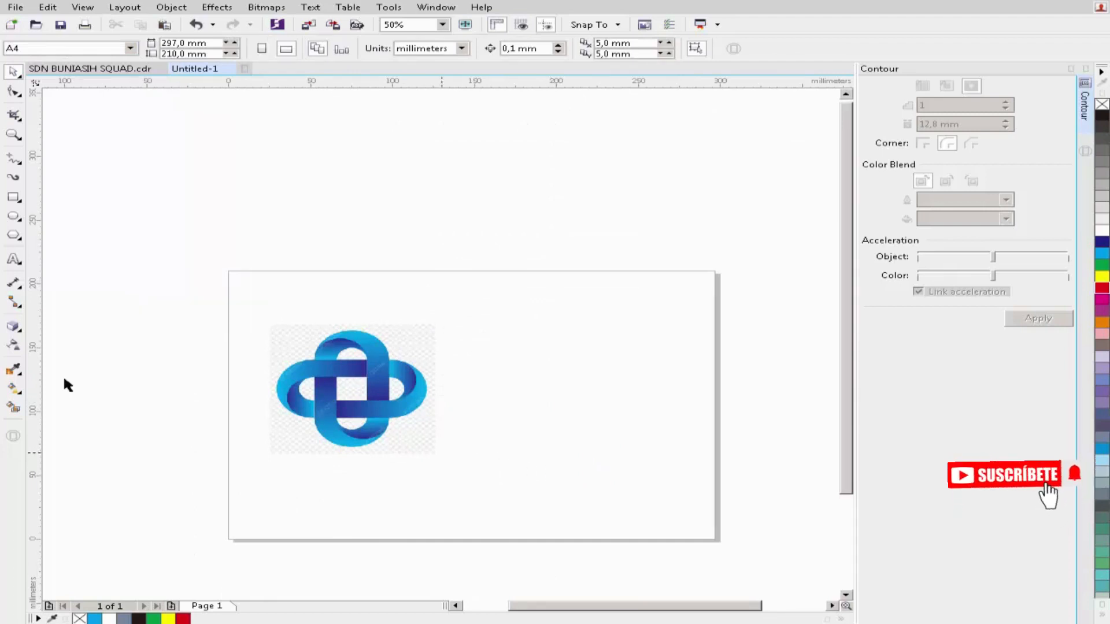
left_click(11, 196)
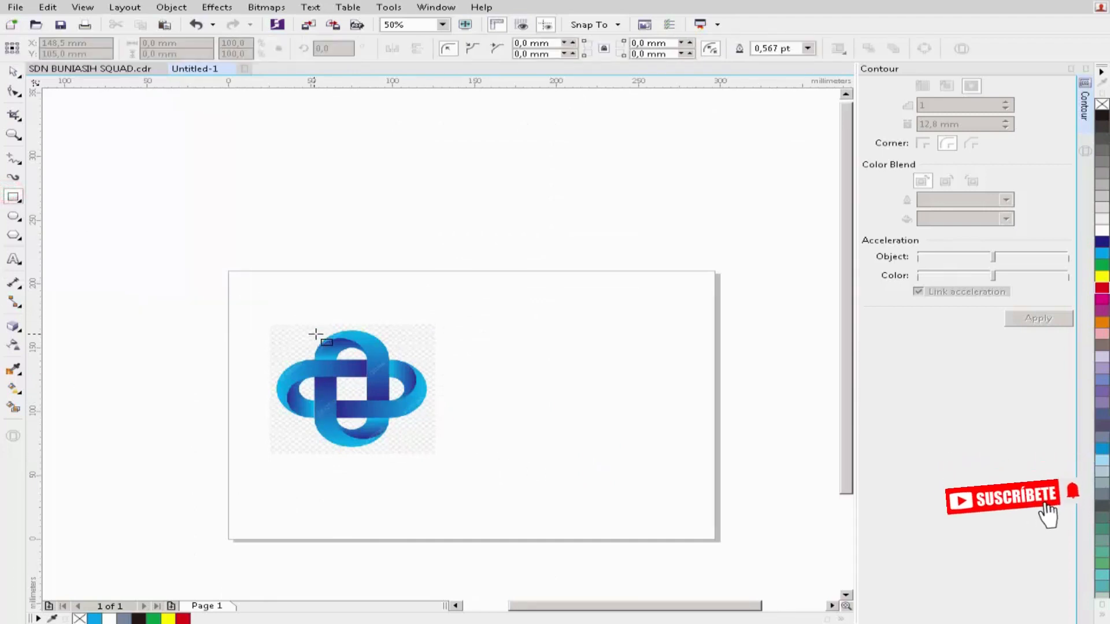
left_click_drag(315, 333, 389, 446)
scroll(345, 338, "up", 3)
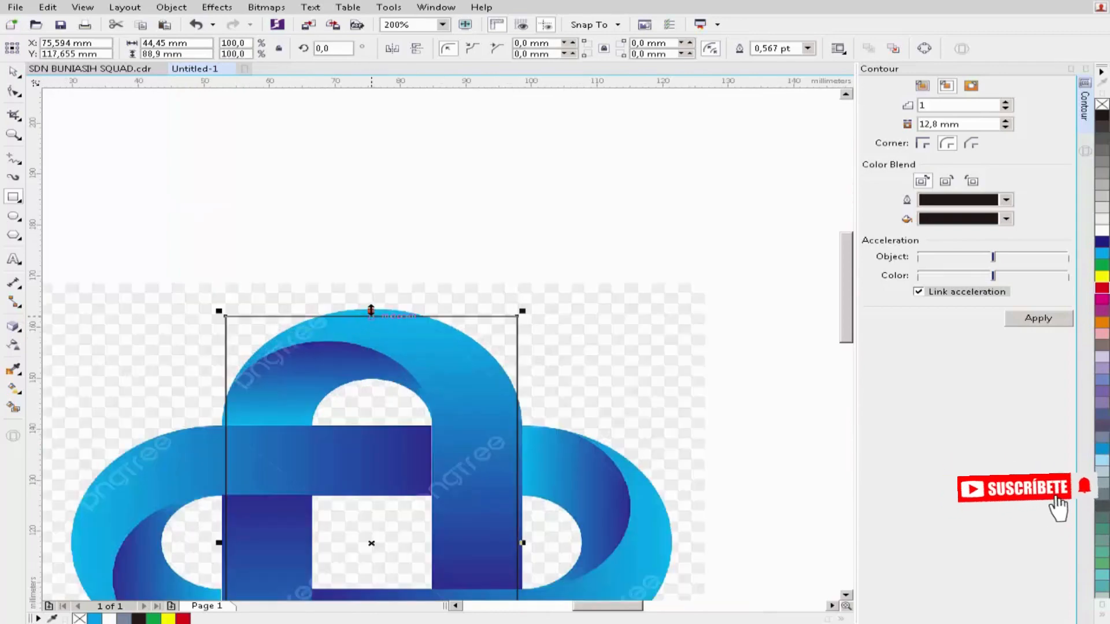
left_click_drag(523, 311, 532, 303)
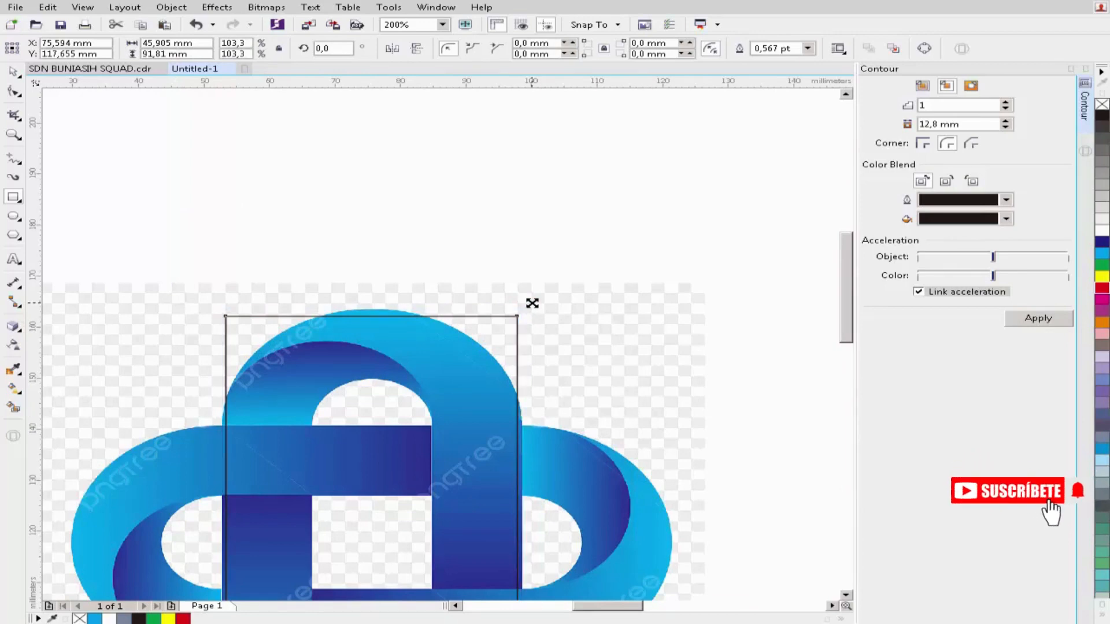
scroll(416, 207, "down", 2)
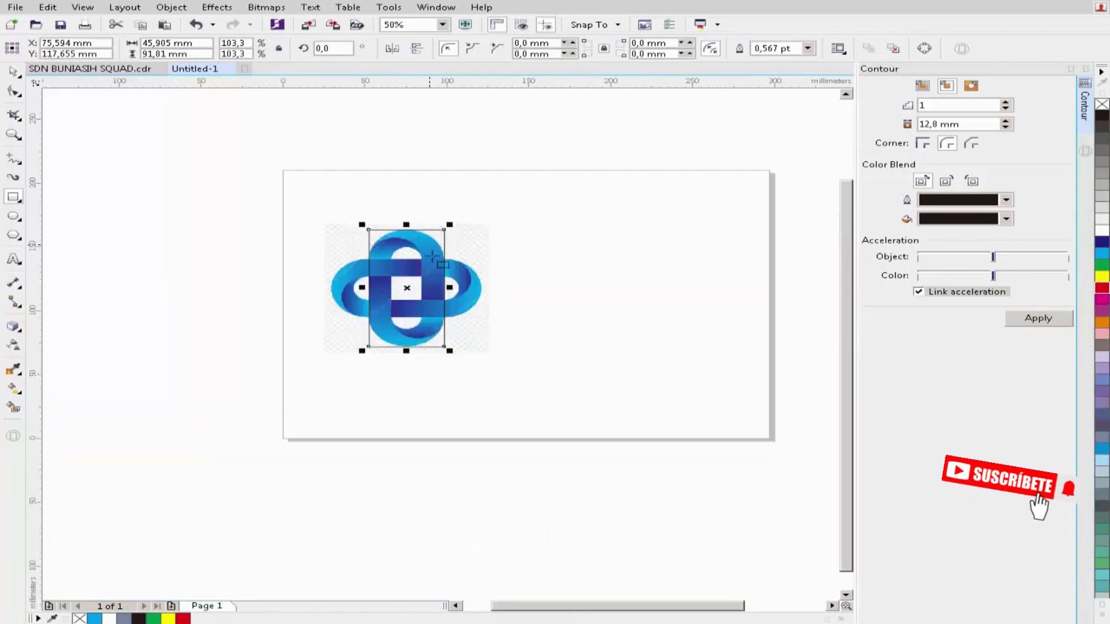
Step: Move the rectangle to the empty area beside the reference logo and fully round its corners to about 22.95 mm
key("space")
left_click_drag(407, 287, 599, 290)
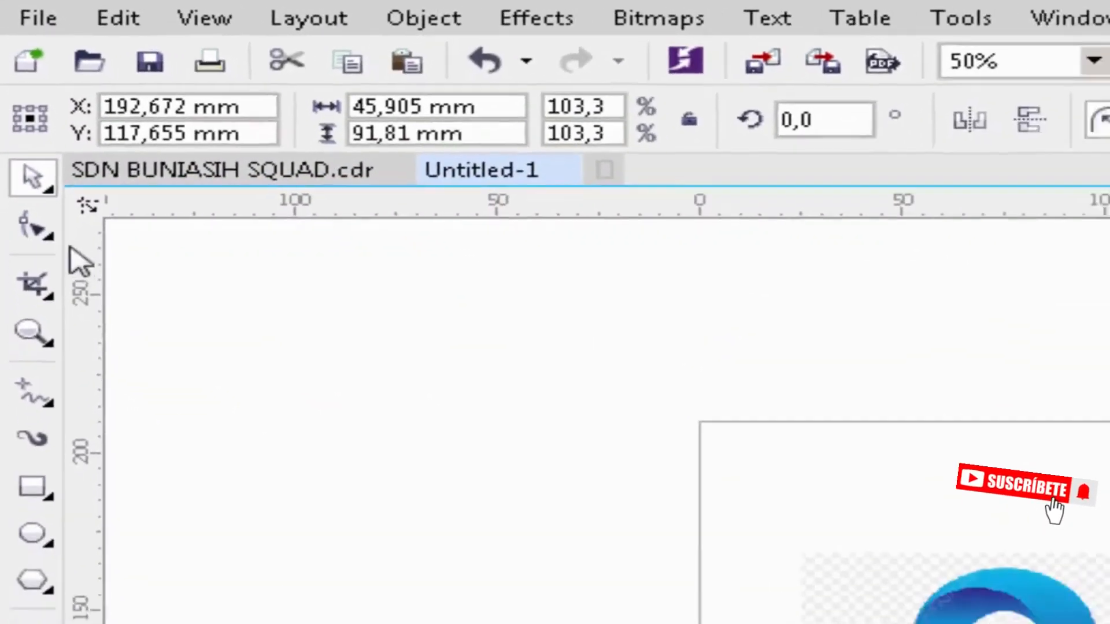
left_click(38, 266)
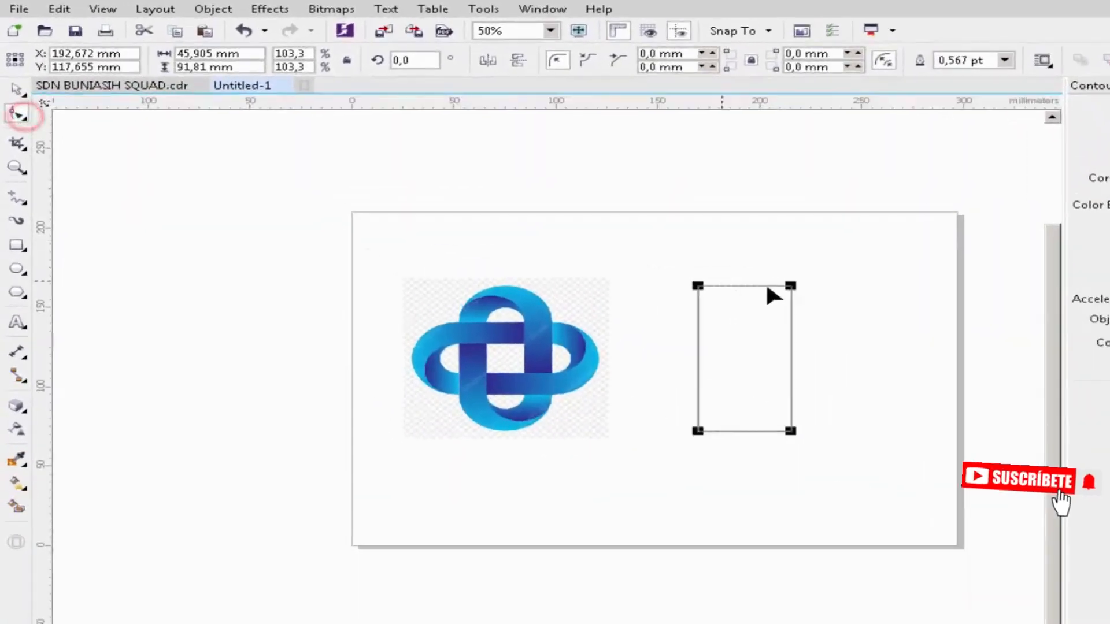
left_click_drag(790, 286, 796, 391)
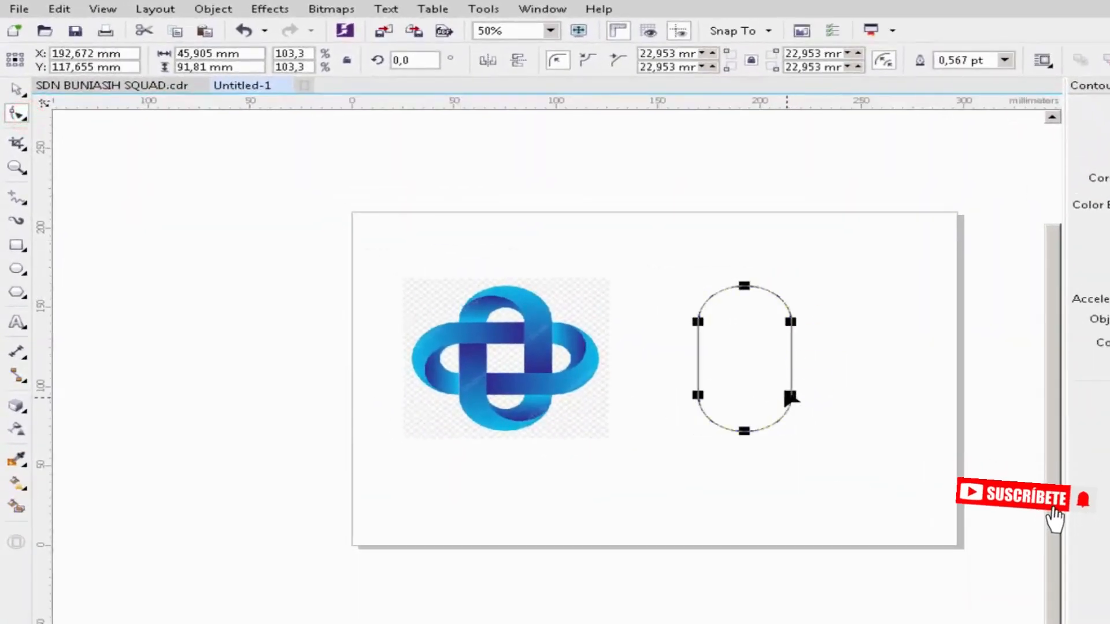
key("space")
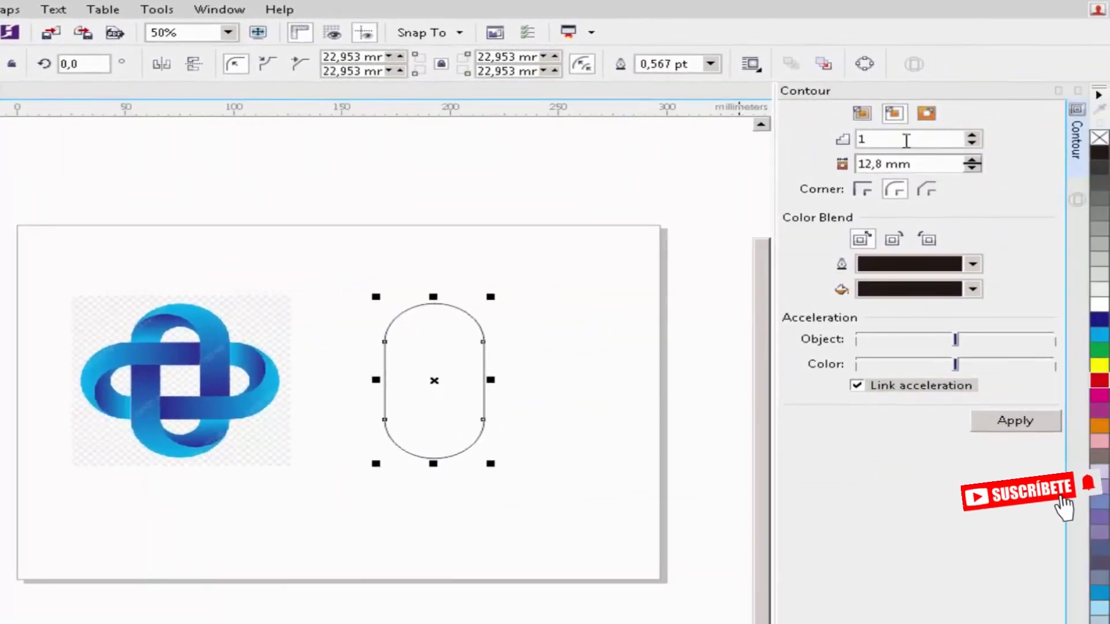
Step: Apply a one-step inside contour with a 12.8 mm offset to the rounded rectangle
left_click(893, 115)
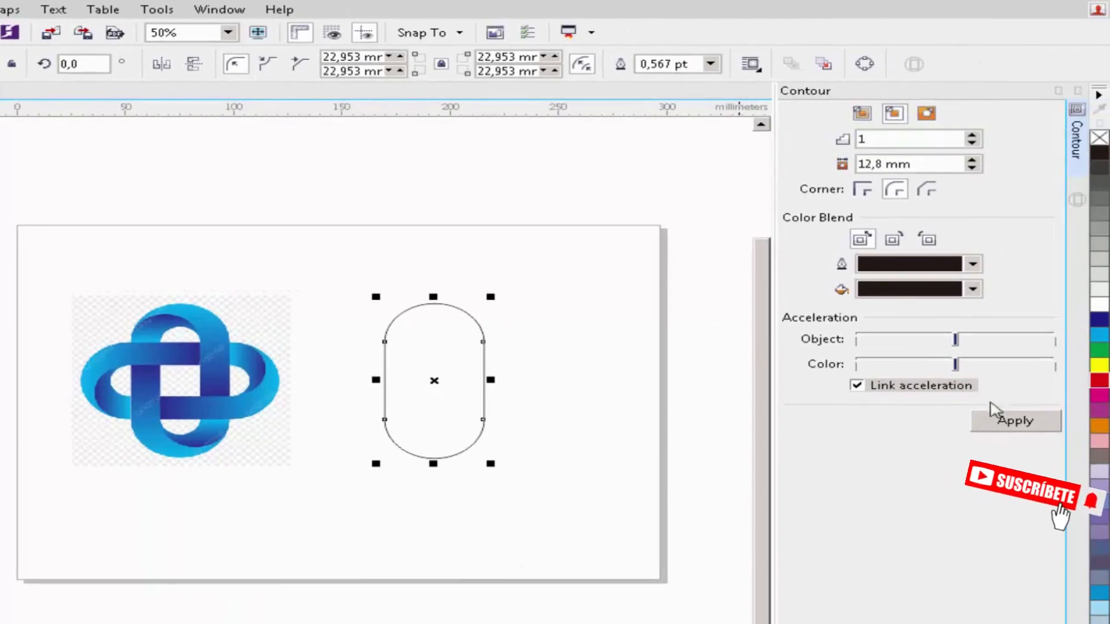
left_click(1006, 428)
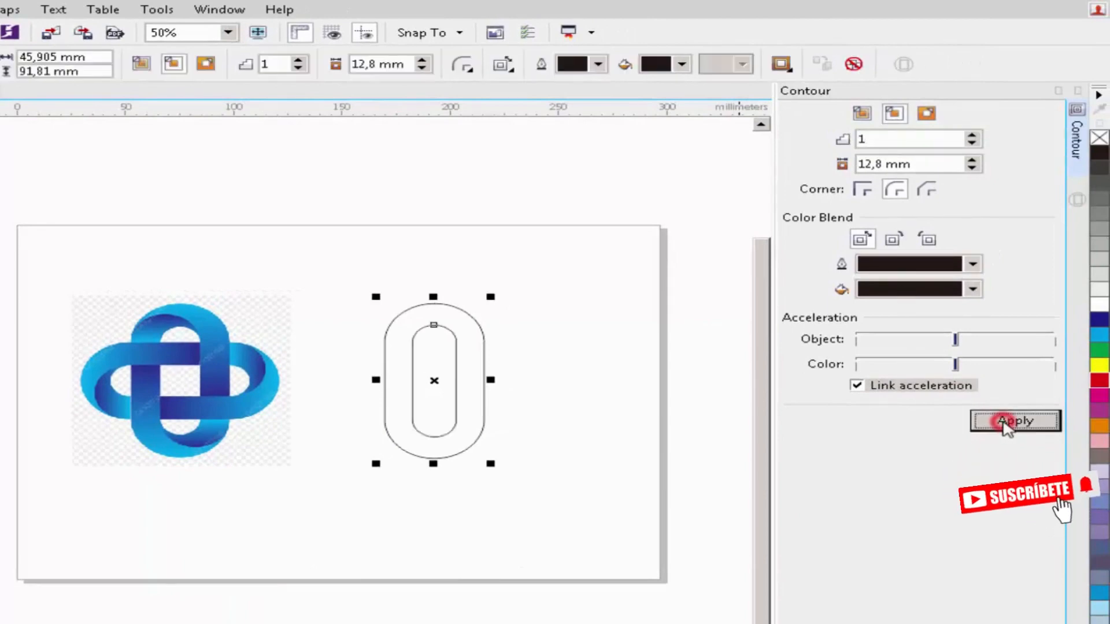
left_click(559, 338)
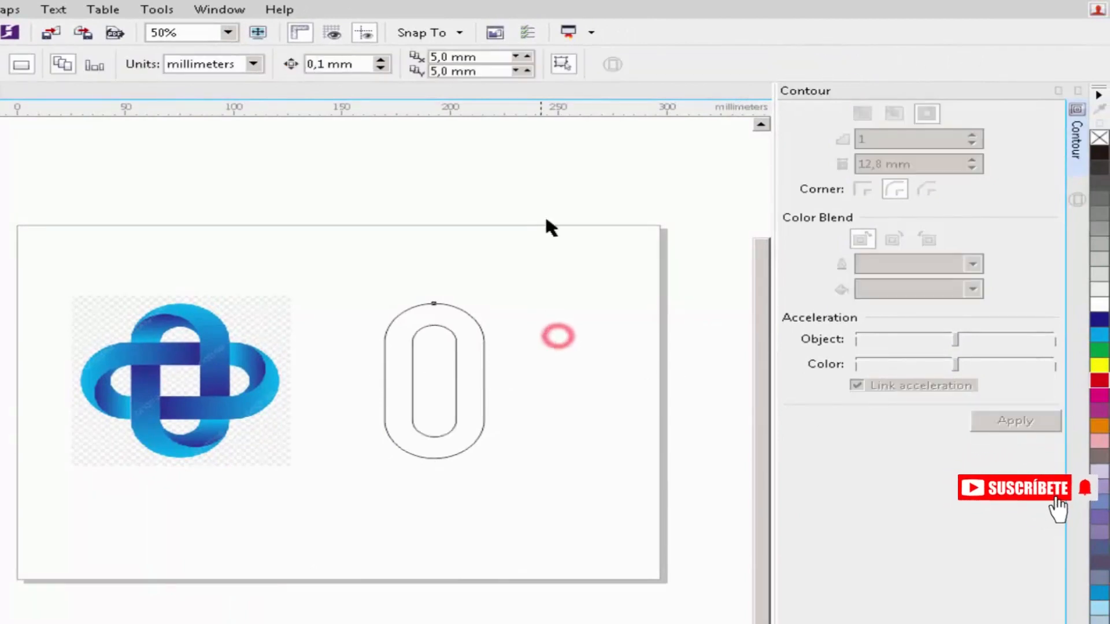
left_click(454, 338)
left_click_drag(449, 338, 556, 332)
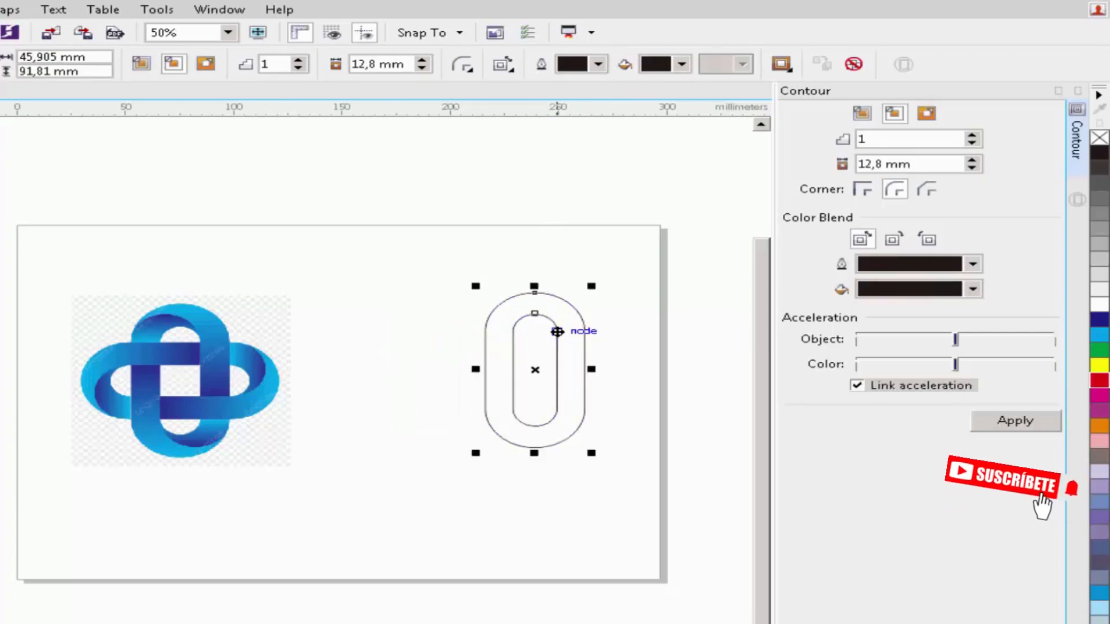
key("ctrl+z")
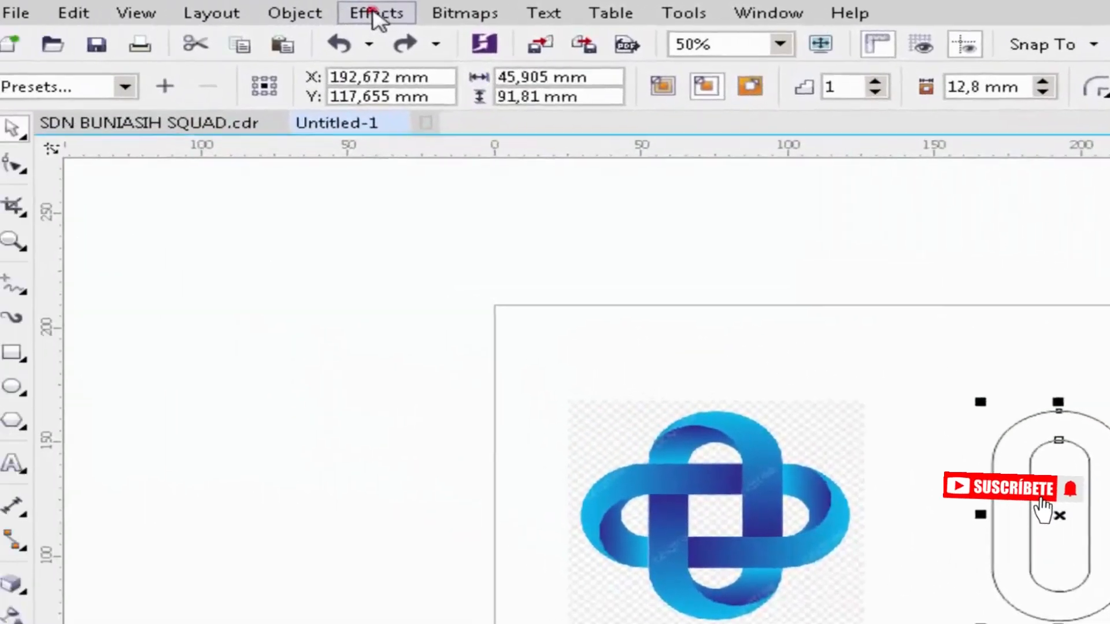
Step: Break the contour group apart into separate outer and inner outlines
left_click(144, 10)
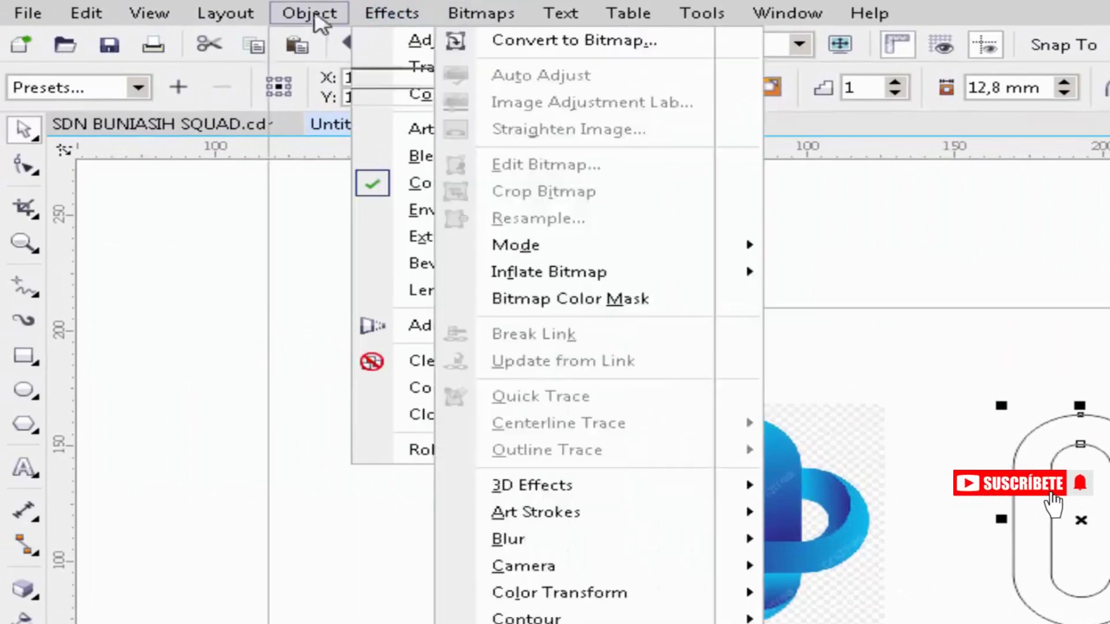
mouse_move(306, 17)
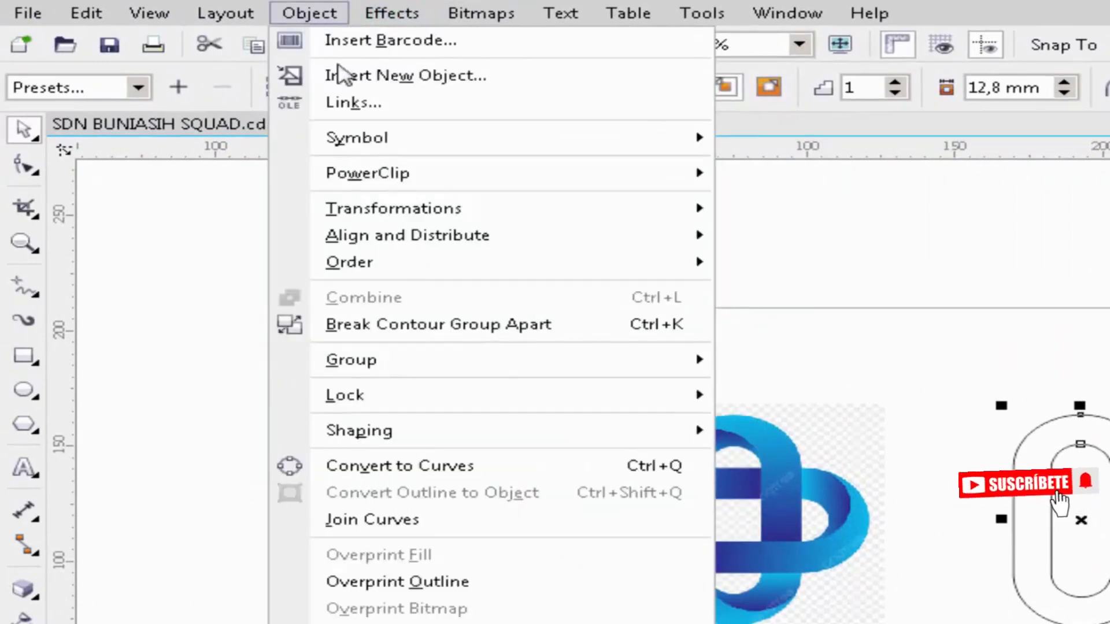
left_click(403, 324)
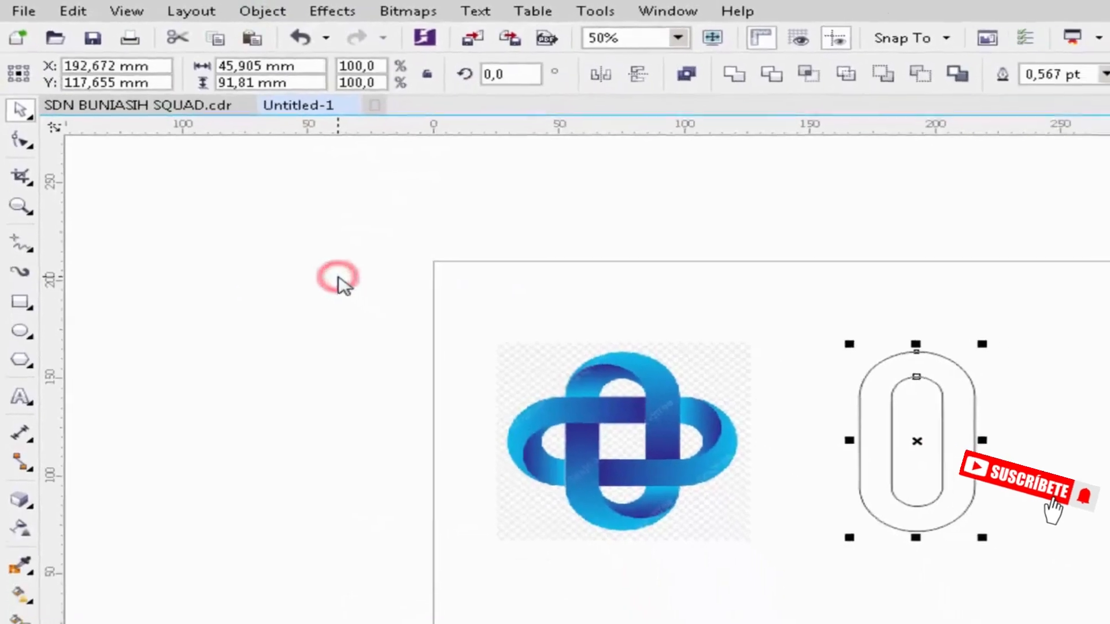
left_click(1010, 352)
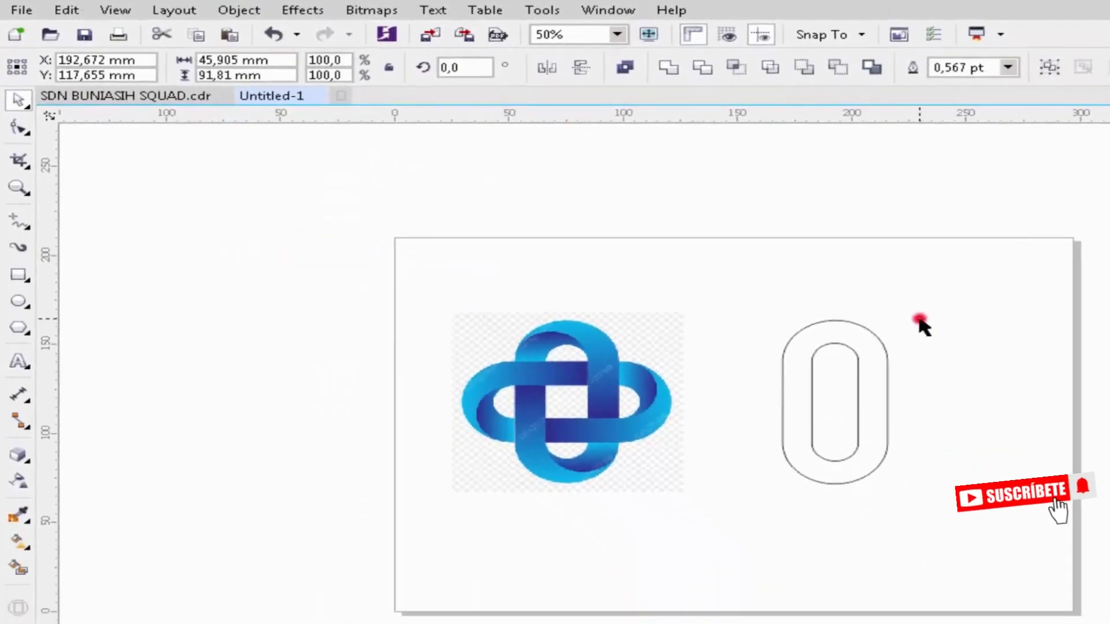
left_click(965, 389)
left_click_drag(878, 358, 1014, 359)
key("ctrl+z")
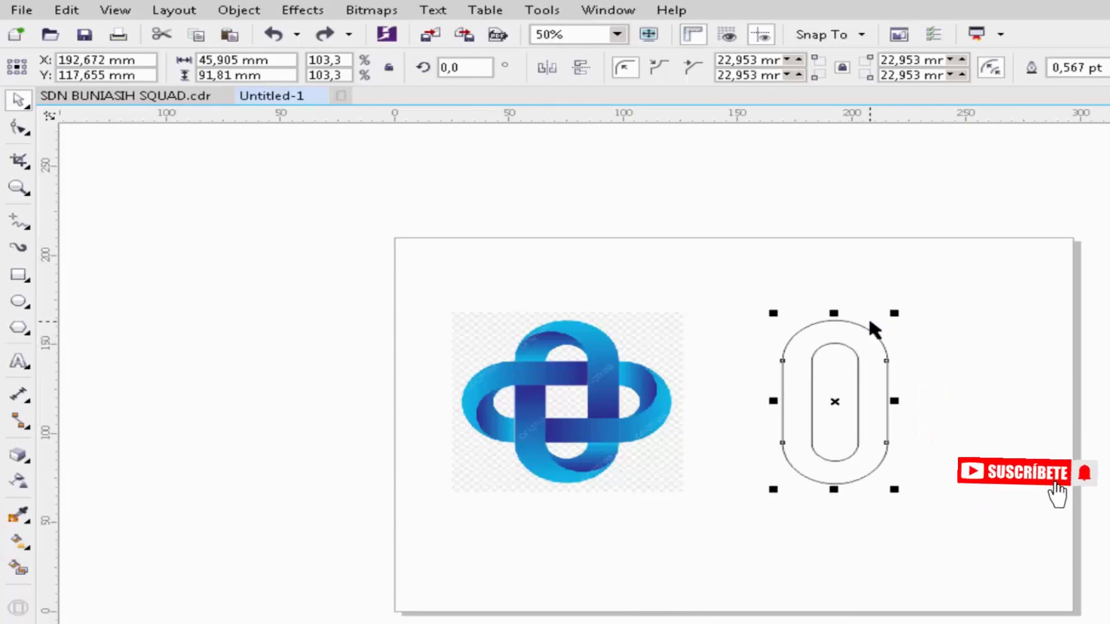
left_click(956, 198)
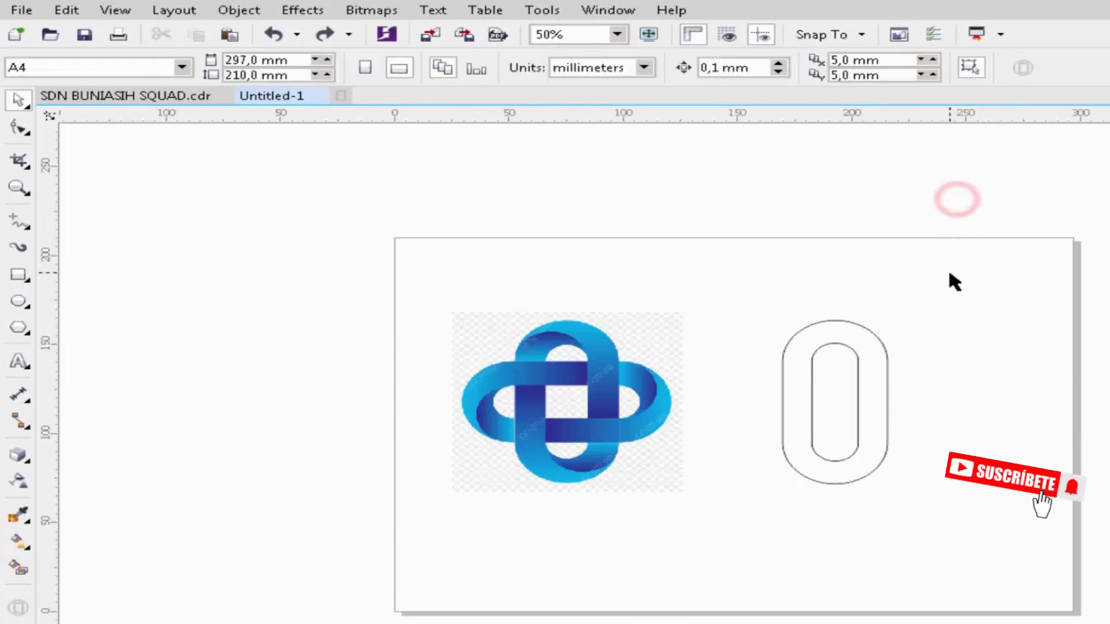
Step: Simplify the overlapping outer and inner outlines, then pull out and delete the loose inner shape
left_click_drag(951, 275, 737, 547)
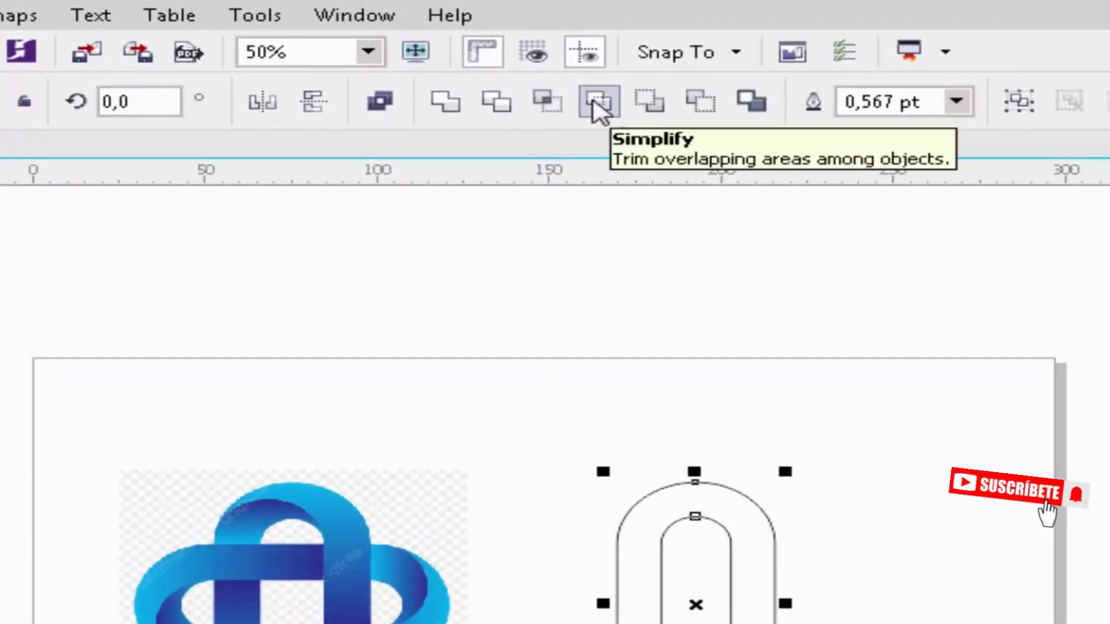
left_click(600, 104)
left_click(701, 587)
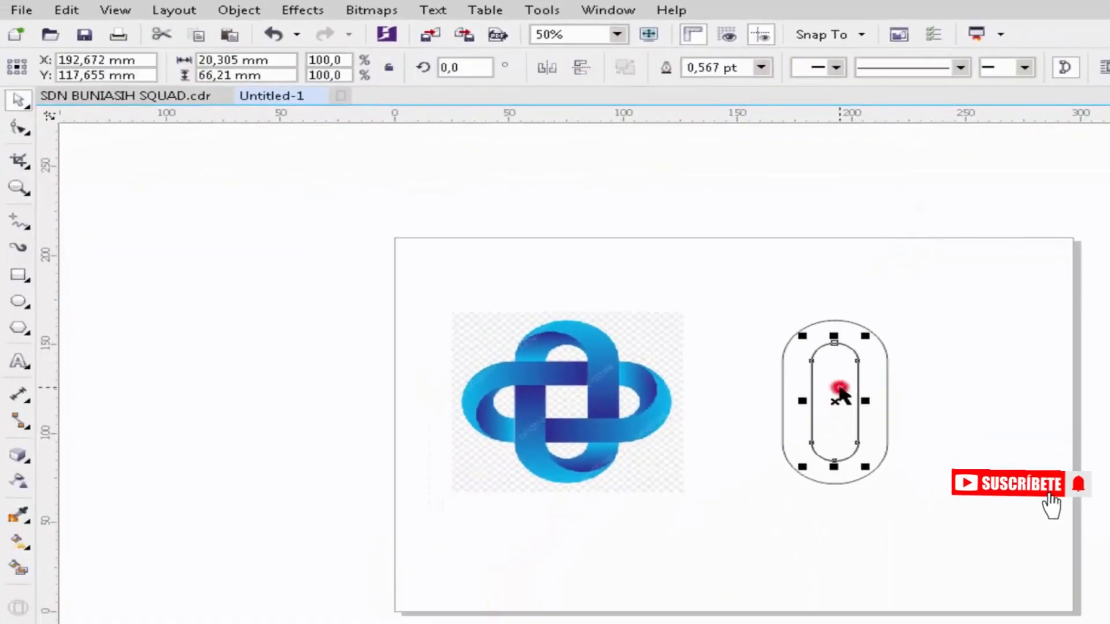
left_click_drag(839, 390, 966, 398)
key("Delete")
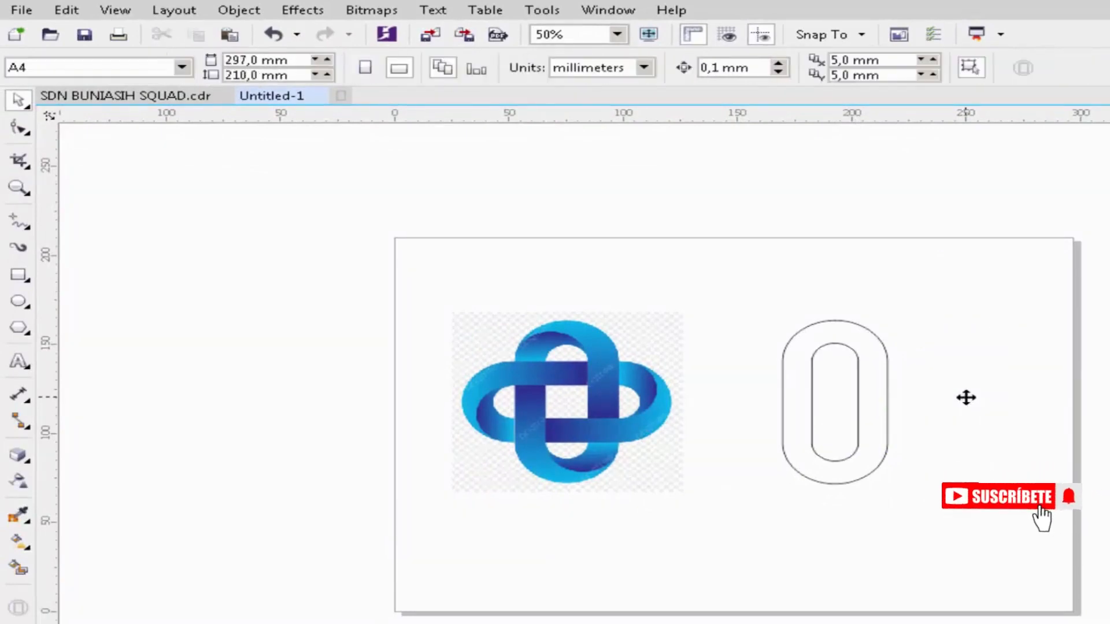
Step: Select the hollow ring and collapse the Contour docker to enlarge the drawing area
left_click(870, 386)
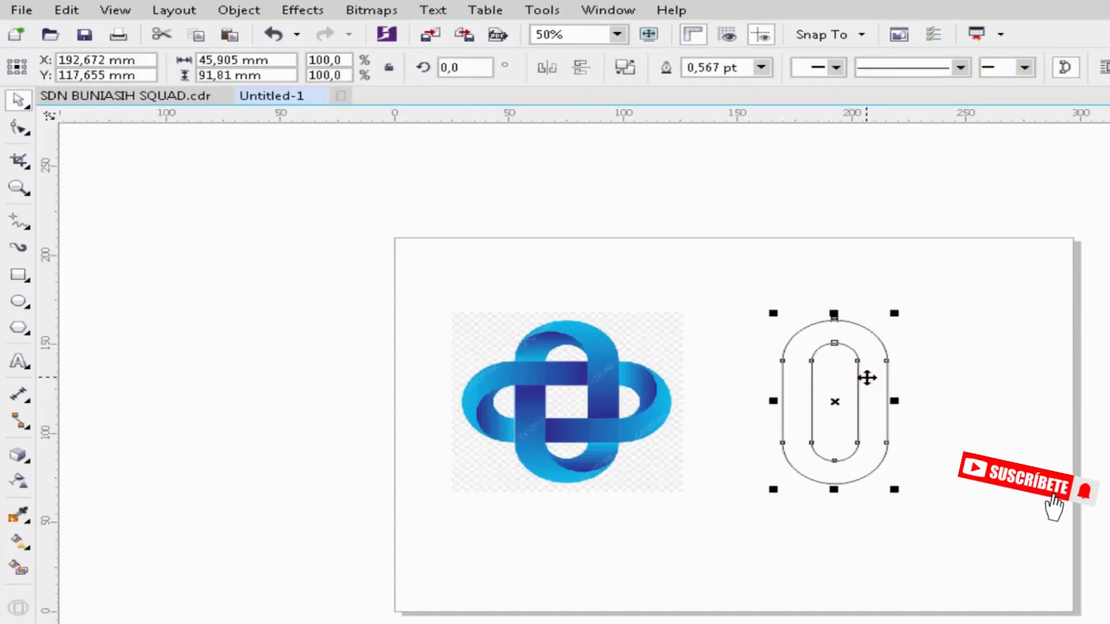
scroll(867, 378, "up", 3)
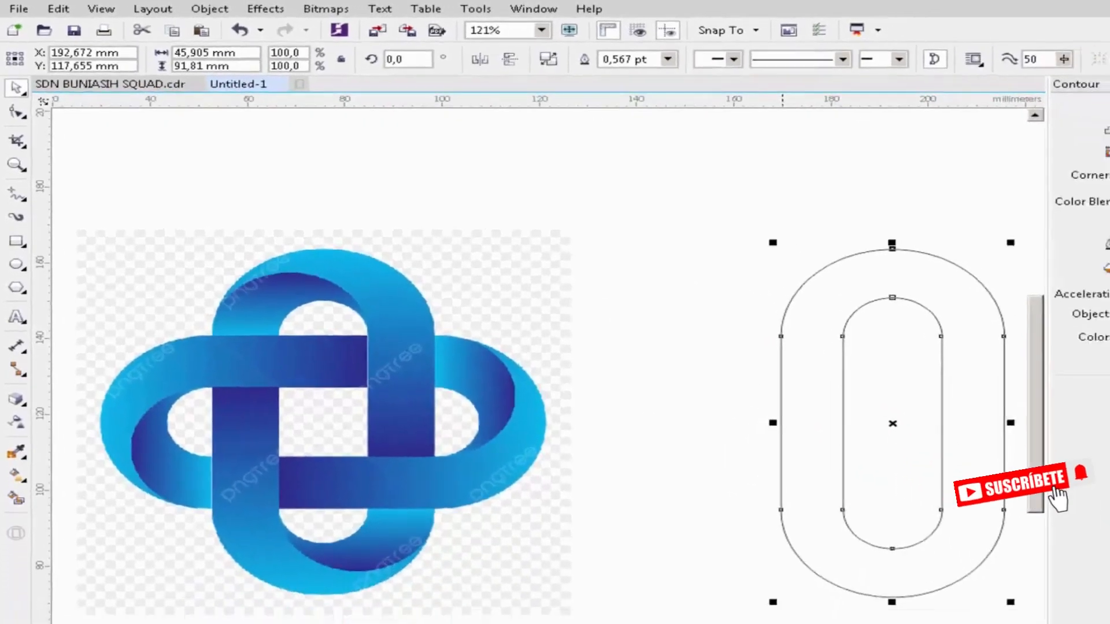
left_click_drag(642, 622, 652, 621)
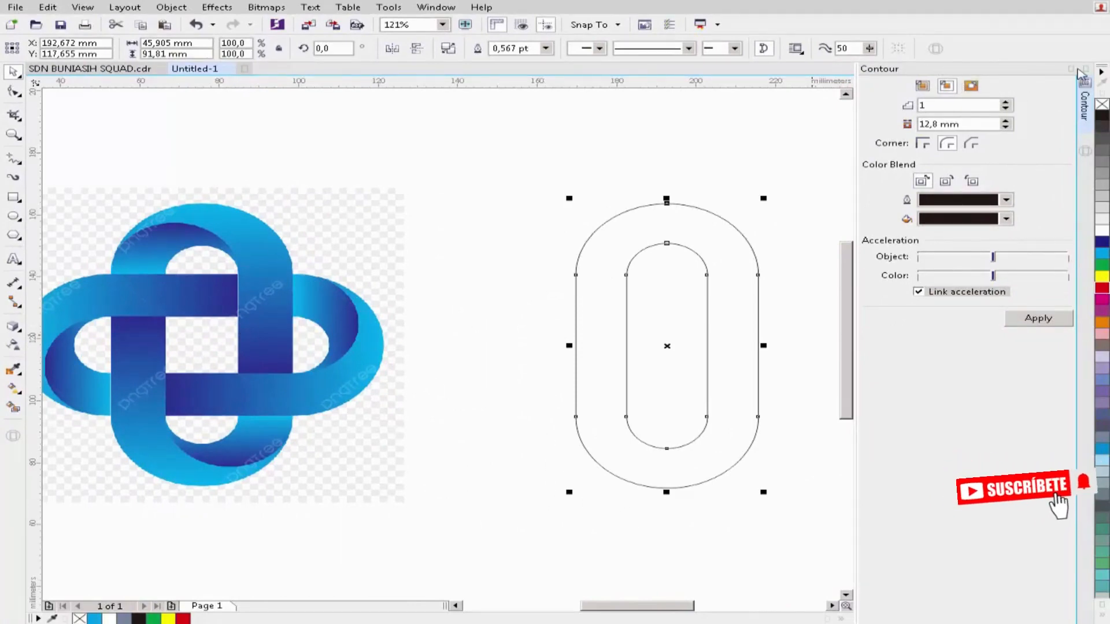
left_click(1074, 69)
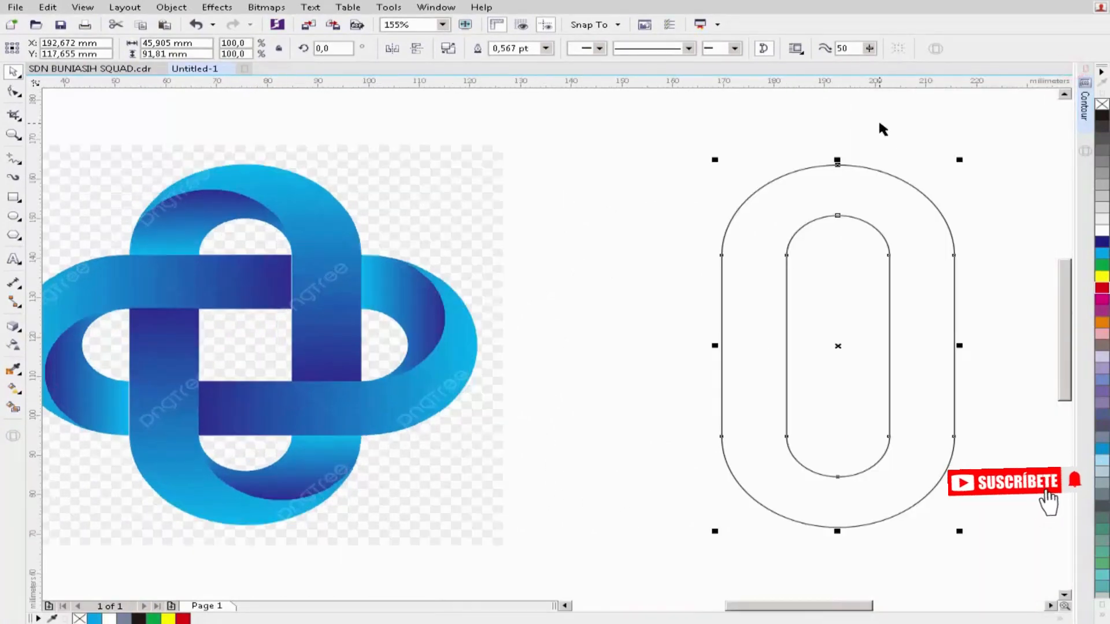
Step: Create a copy of the vertical ring rotated to 270° about its centre, forming two crossing loops
left_click(880, 125)
left_click(843, 195)
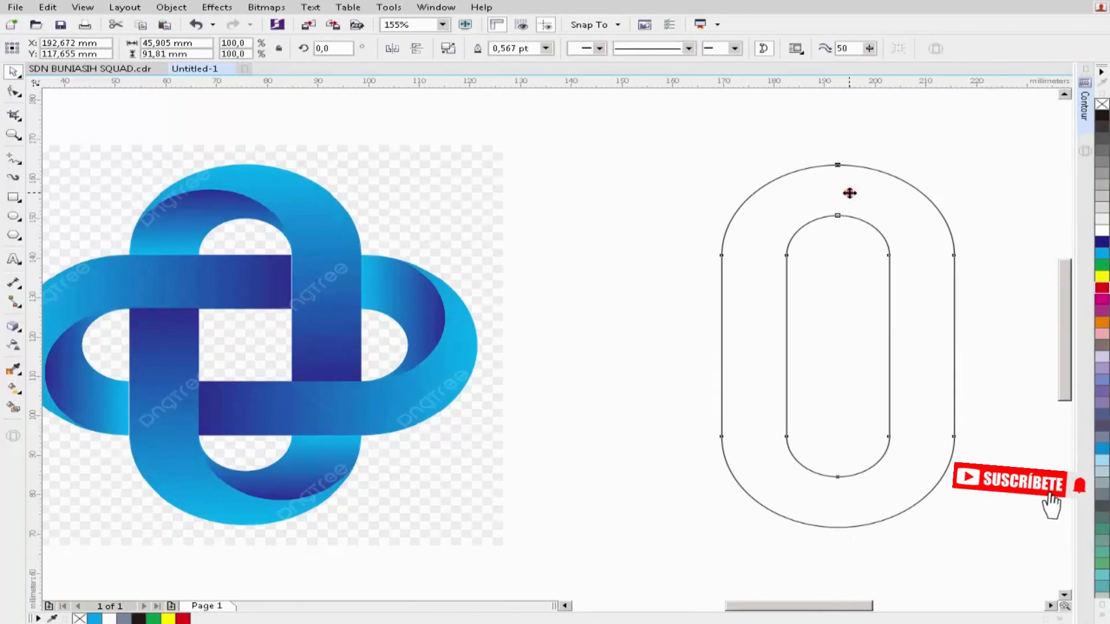
left_click(845, 192)
left_click_drag(959, 160, 1003, 448)
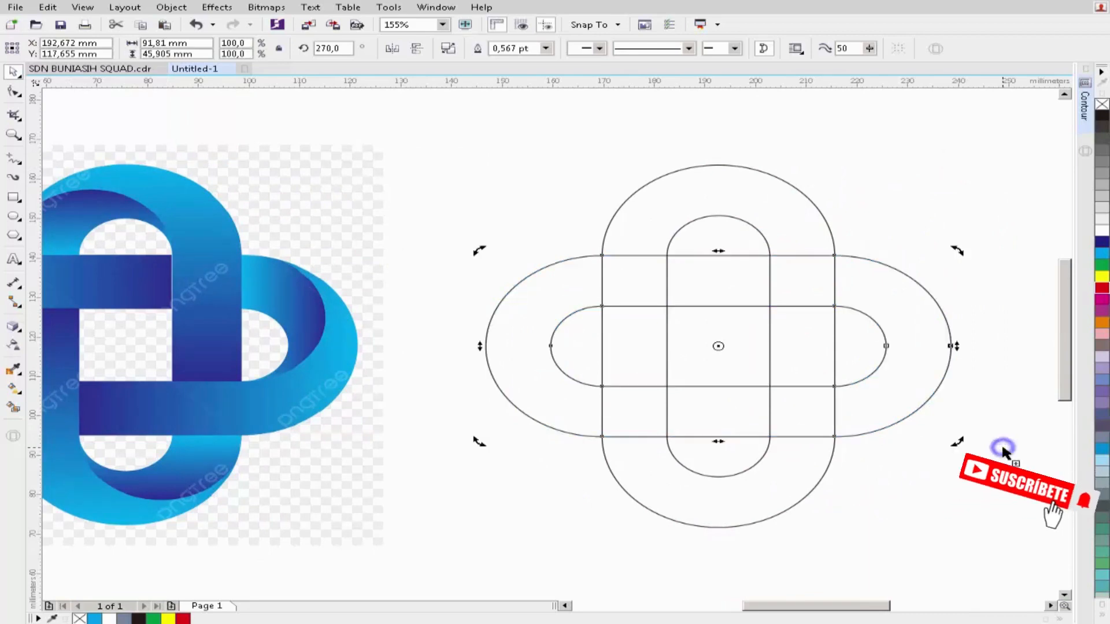
left_click(890, 159)
scroll(581, 255, "down", 1)
scroll(581, 256, "down", 1)
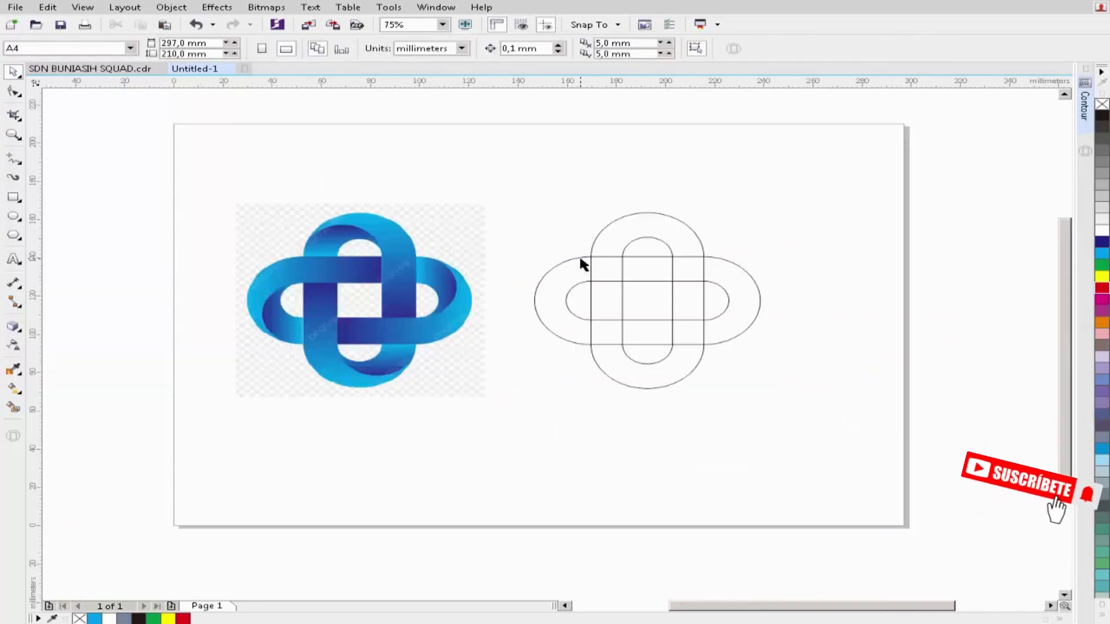
left_click(735, 217)
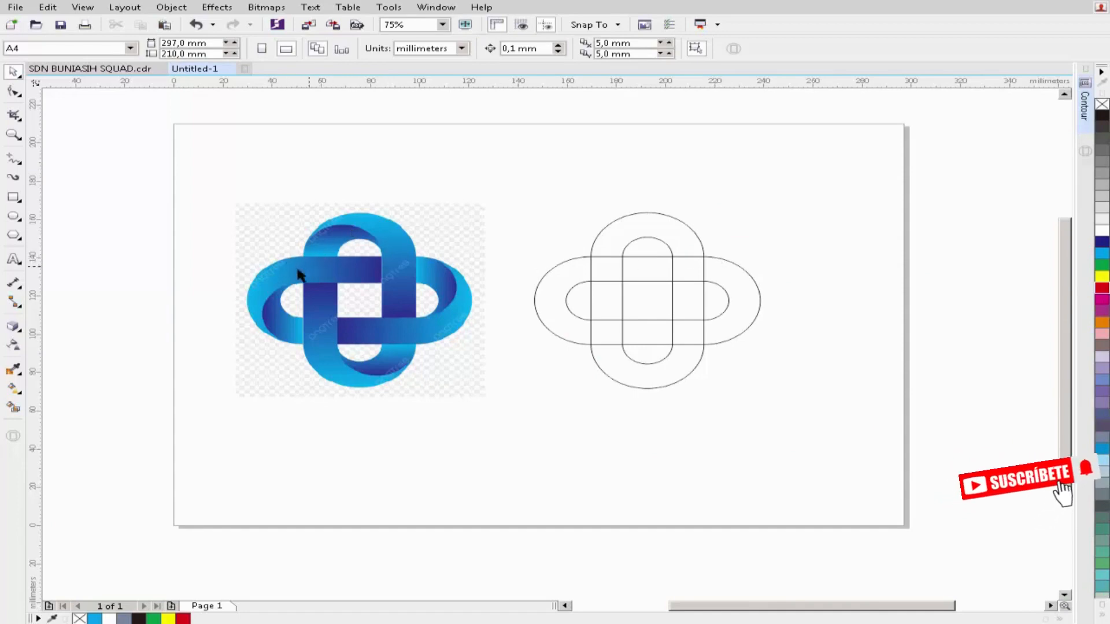
Step: Smart Fill the vertical loop's upper arch, its upper-right crossing square and the right column segment below it
left_click(12, 410)
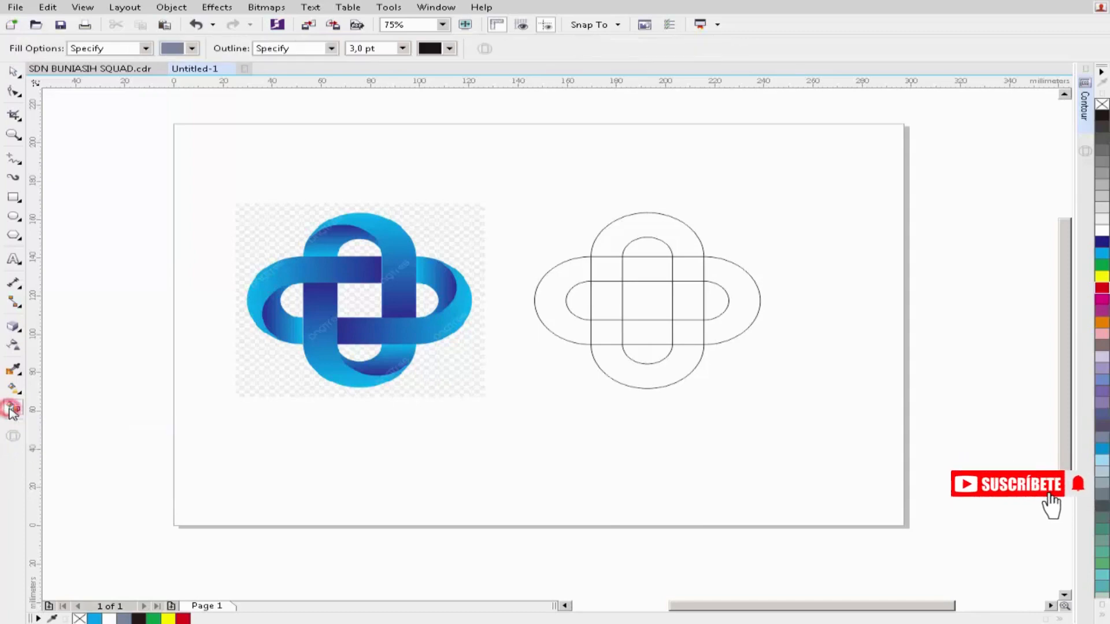
left_click(650, 227)
left_click(683, 267)
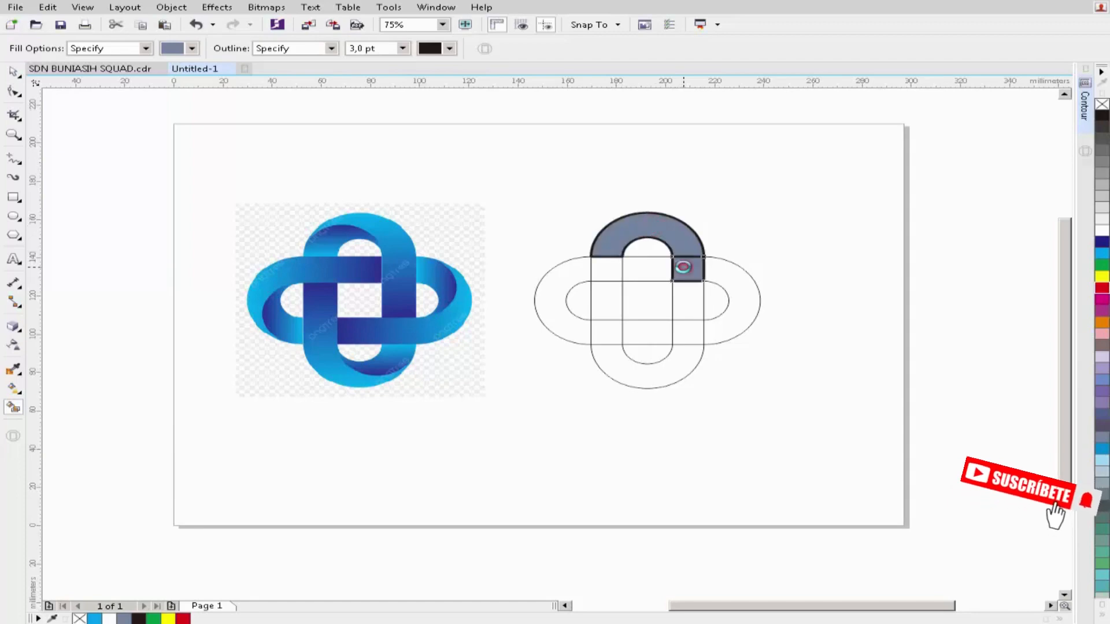
left_click(689, 301)
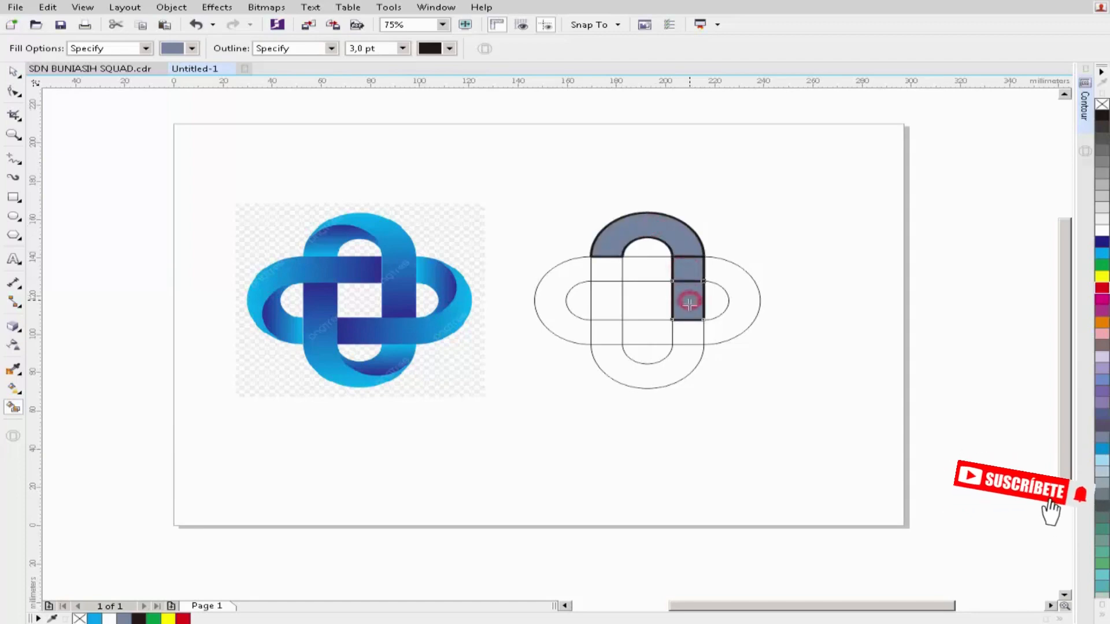
Step: Smart Fill the vertical loop's lower arch, its lower-left crossing square and the left column segment above it, leaving everything deselected
left_click(682, 365)
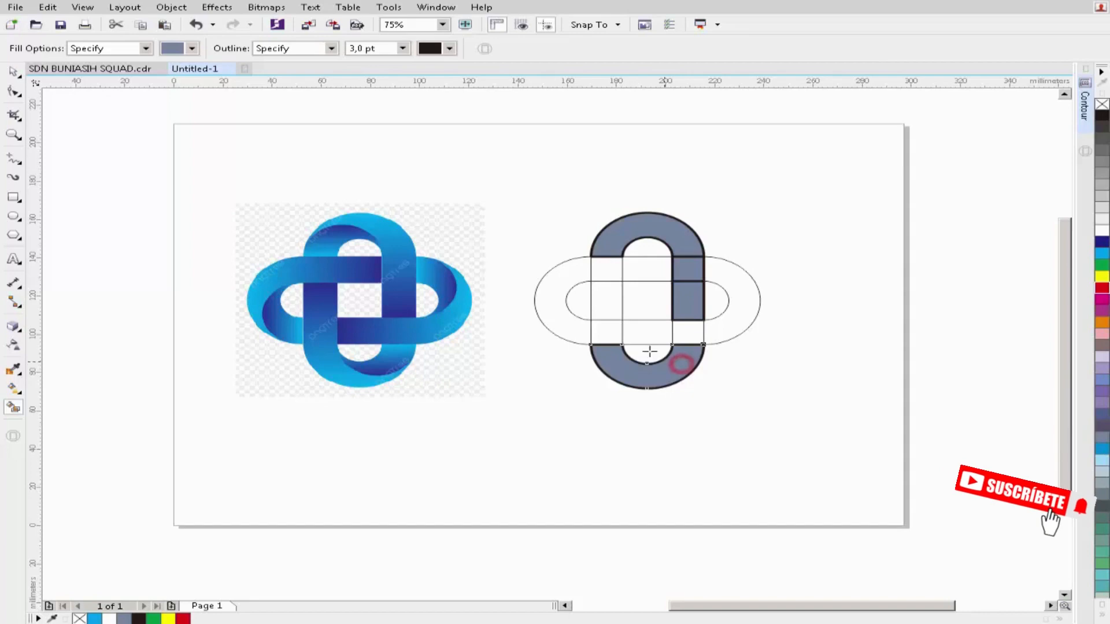
left_click(613, 327)
left_click(602, 290)
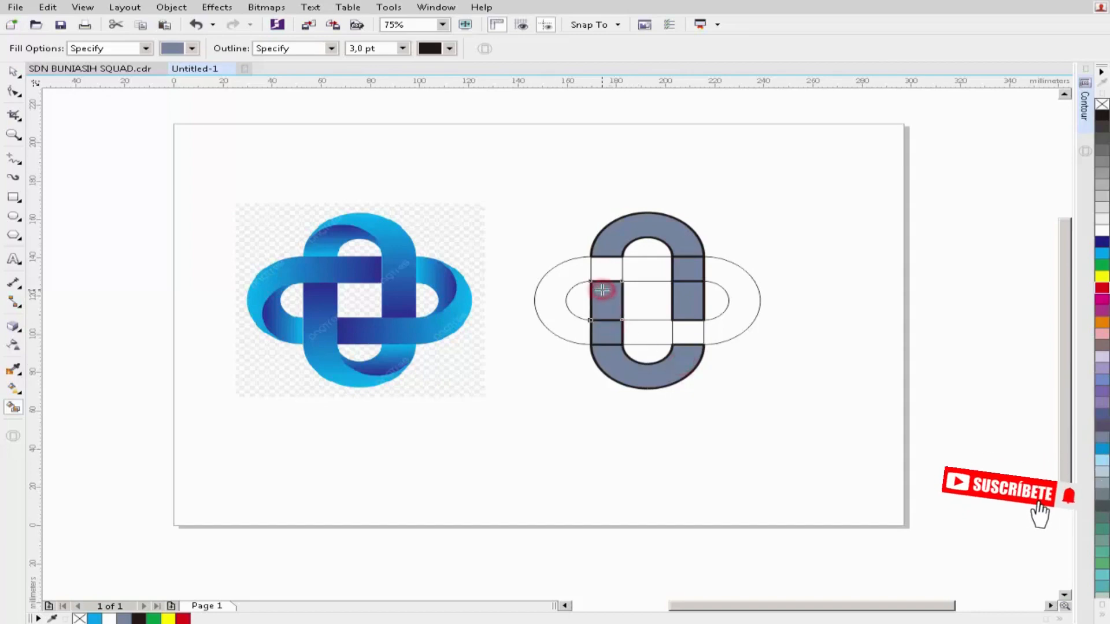
left_click(13, 72)
key("Escape")
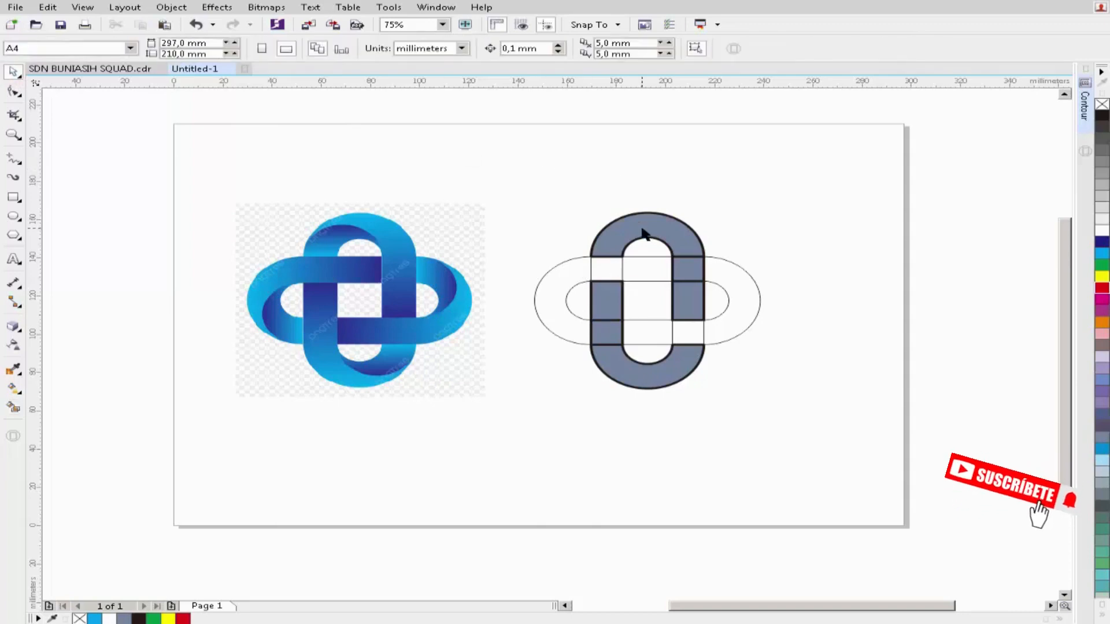
Step: Weld the filled upper arch with the right column pieces below it into a single shape
left_click(646, 225)
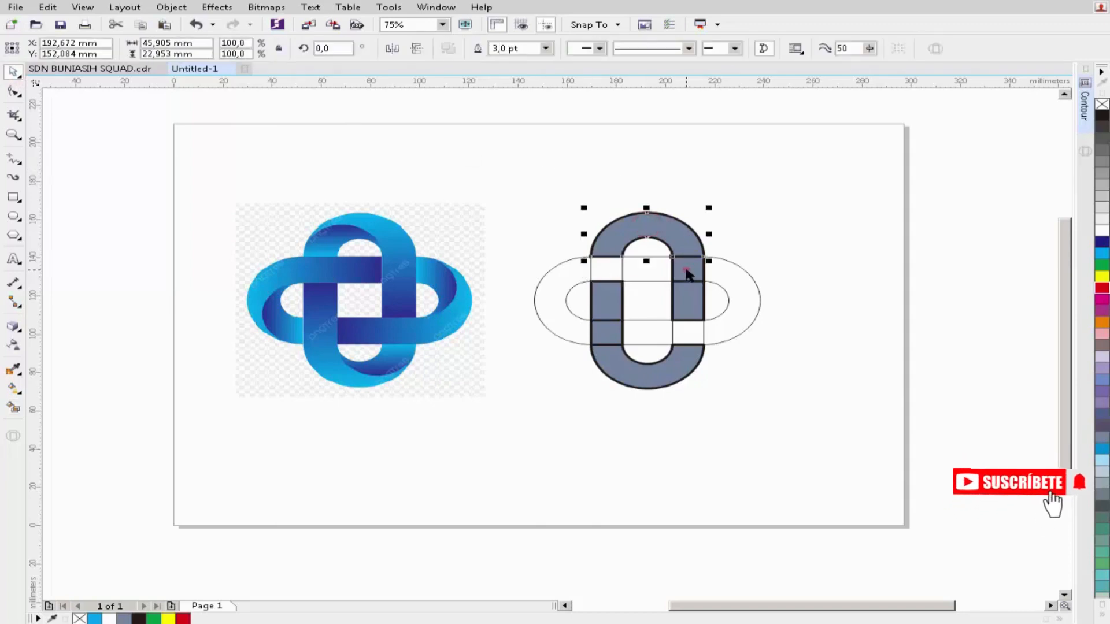
left_click(687, 294, "shift")
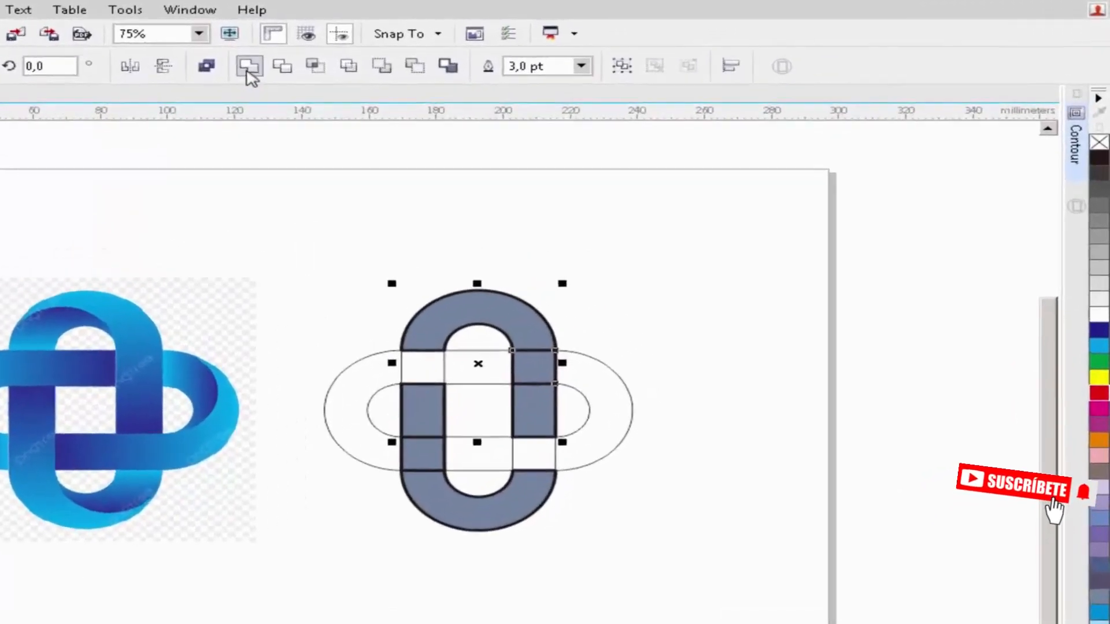
left_click(249, 68)
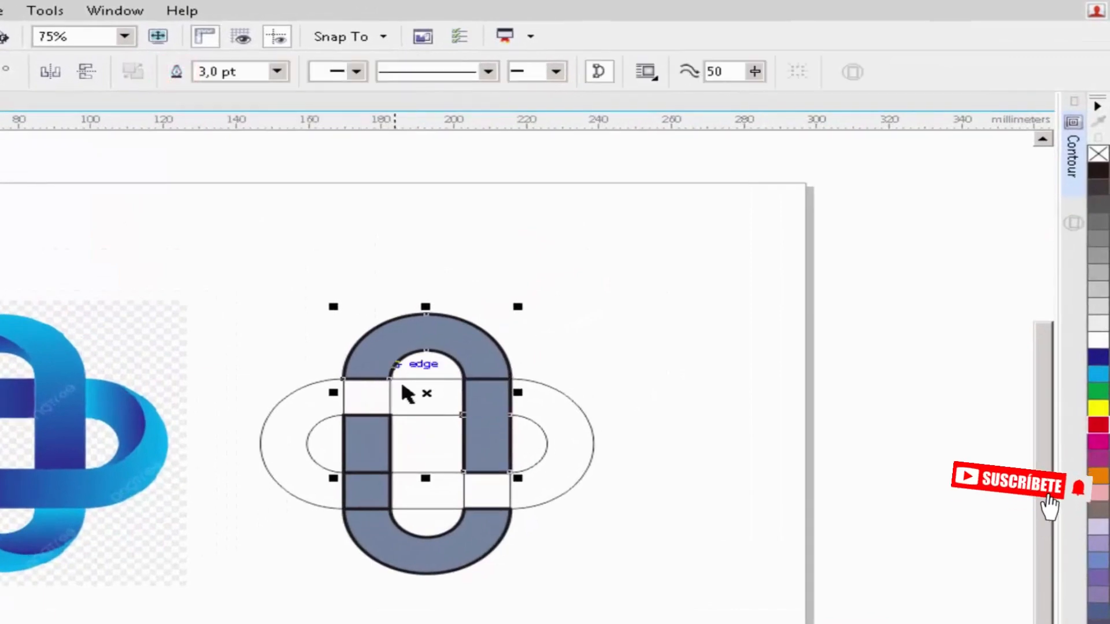
left_click_drag(289, 620, 468, 538)
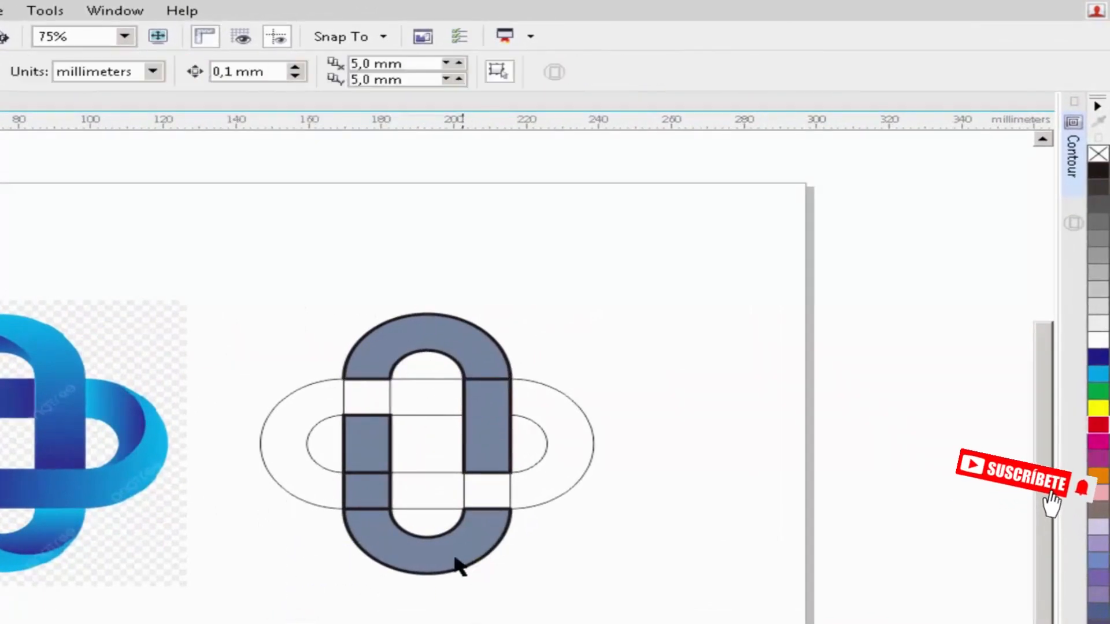
Step: Weld the filled lower arch, the lower-left crossing square and the left column segment into a single shape
left_click(455, 555)
left_click(357, 480, "shift")
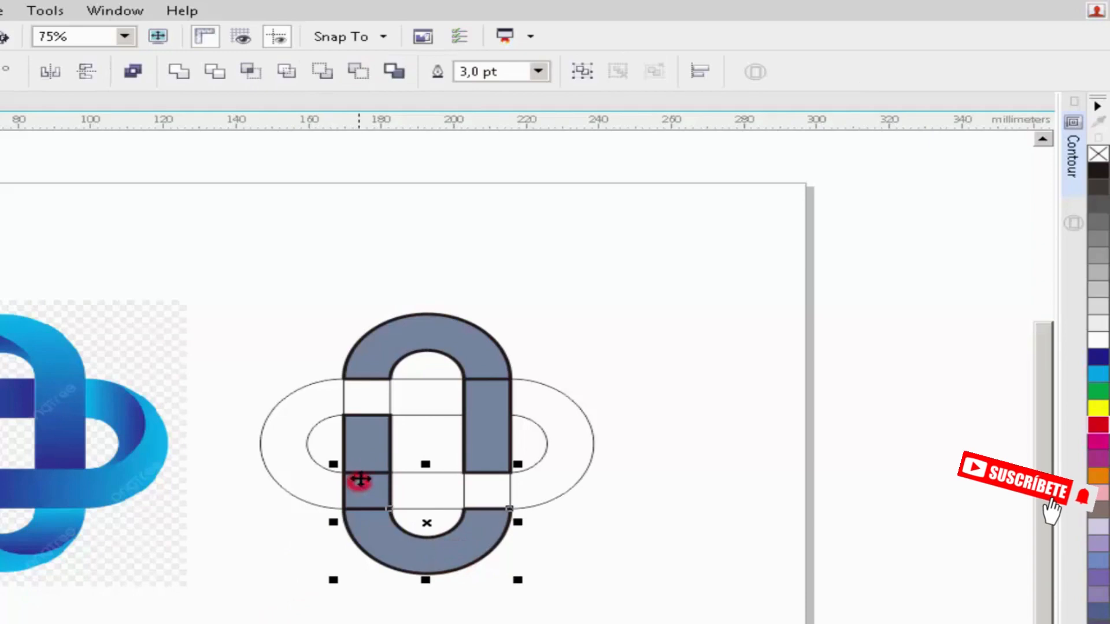
left_click(366, 441, "shift")
left_click(180, 71)
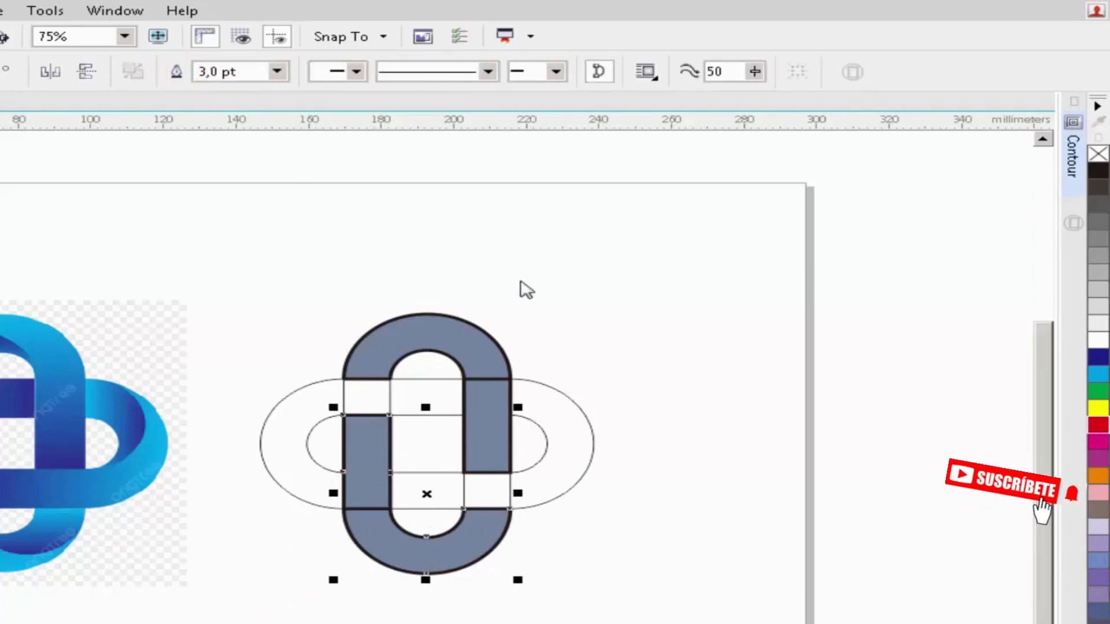
left_click(582, 251)
Step: Remove the outline from both filled halves of the vertical loop
scroll(515, 425, "up", 2)
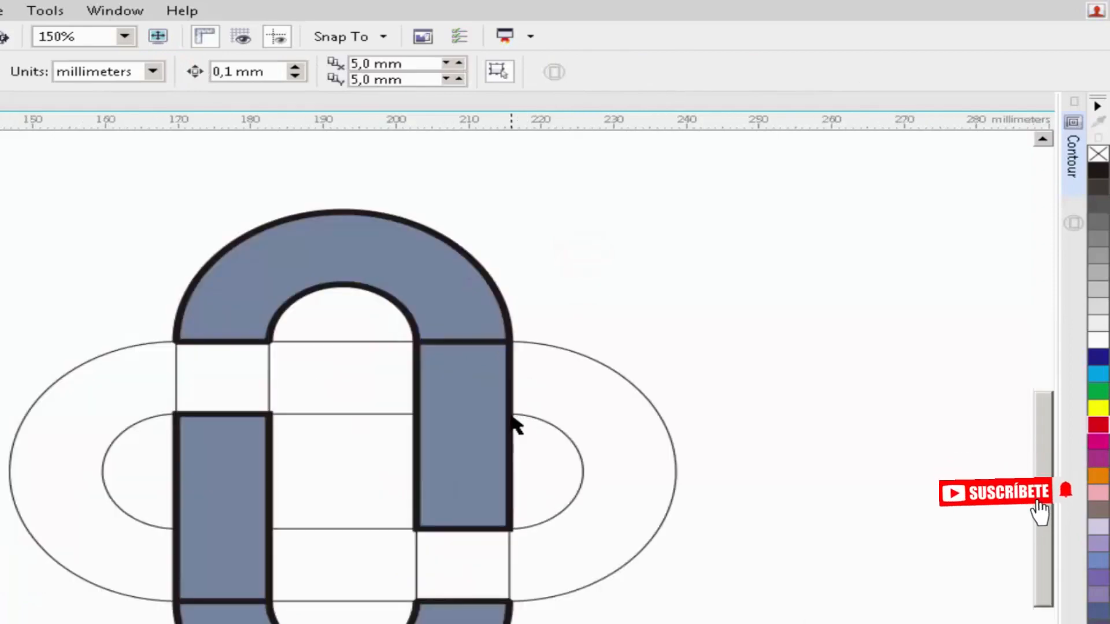
left_click(466, 409)
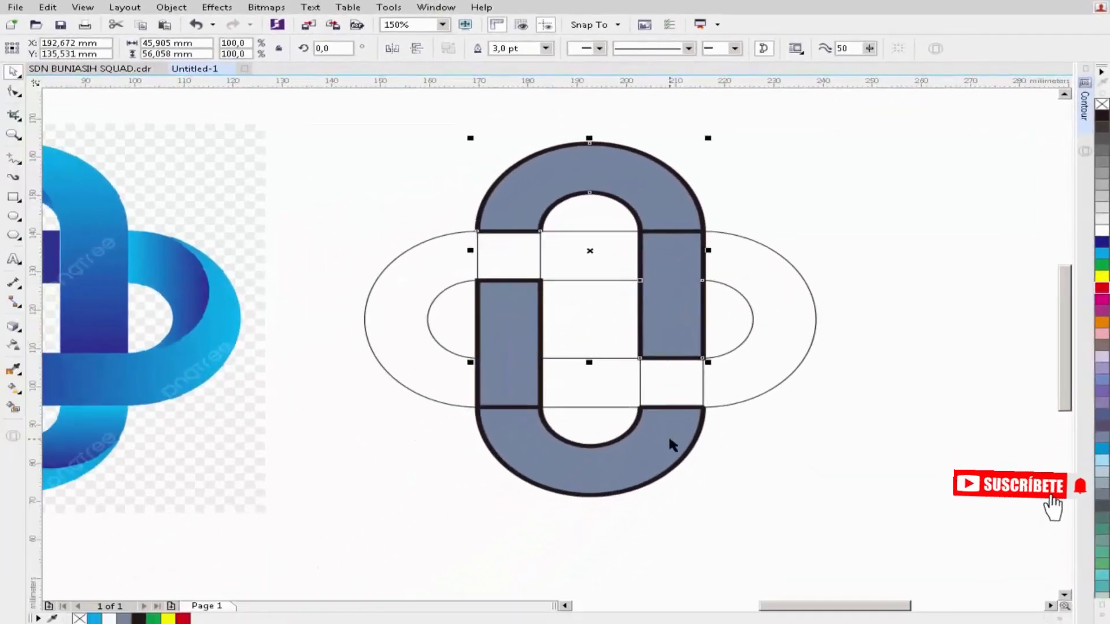
left_click(670, 440, "shift")
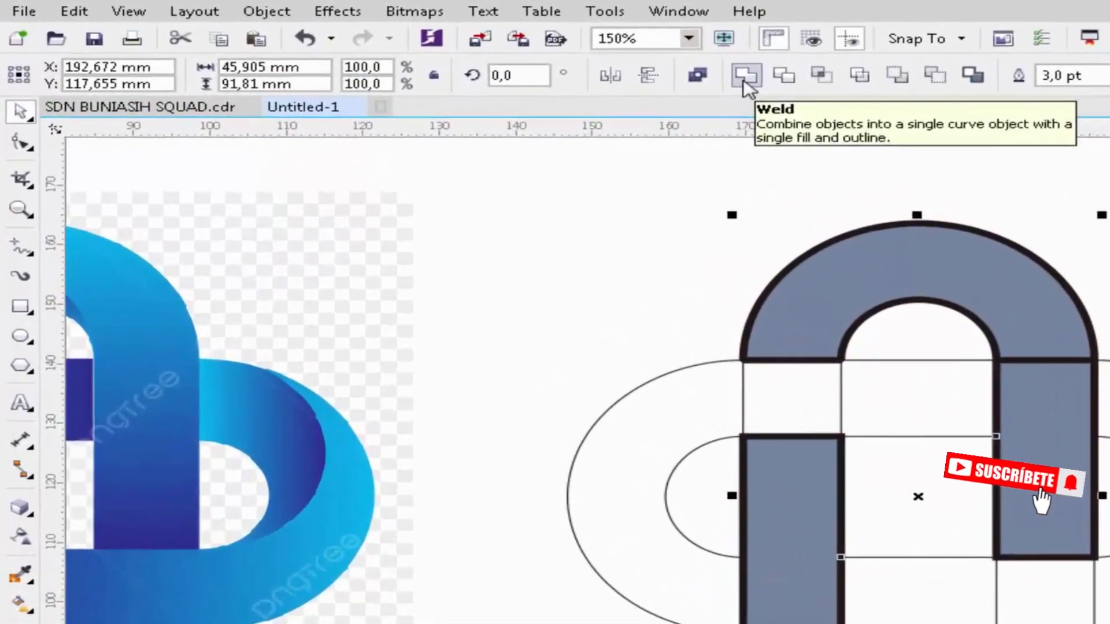
left_click(480, 48)
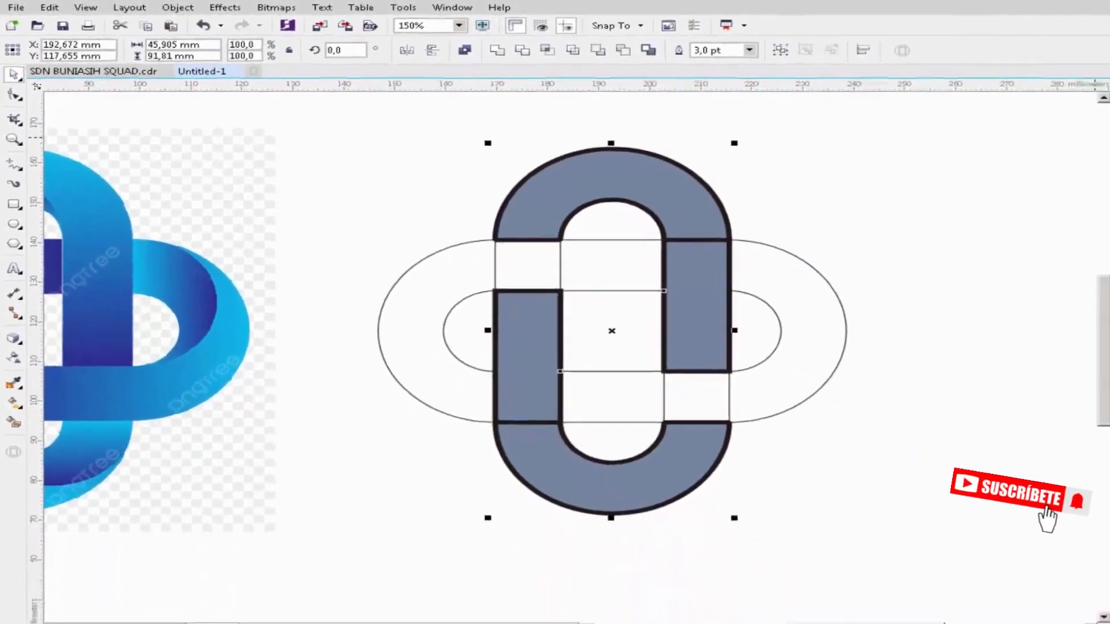
right_click(1102, 105)
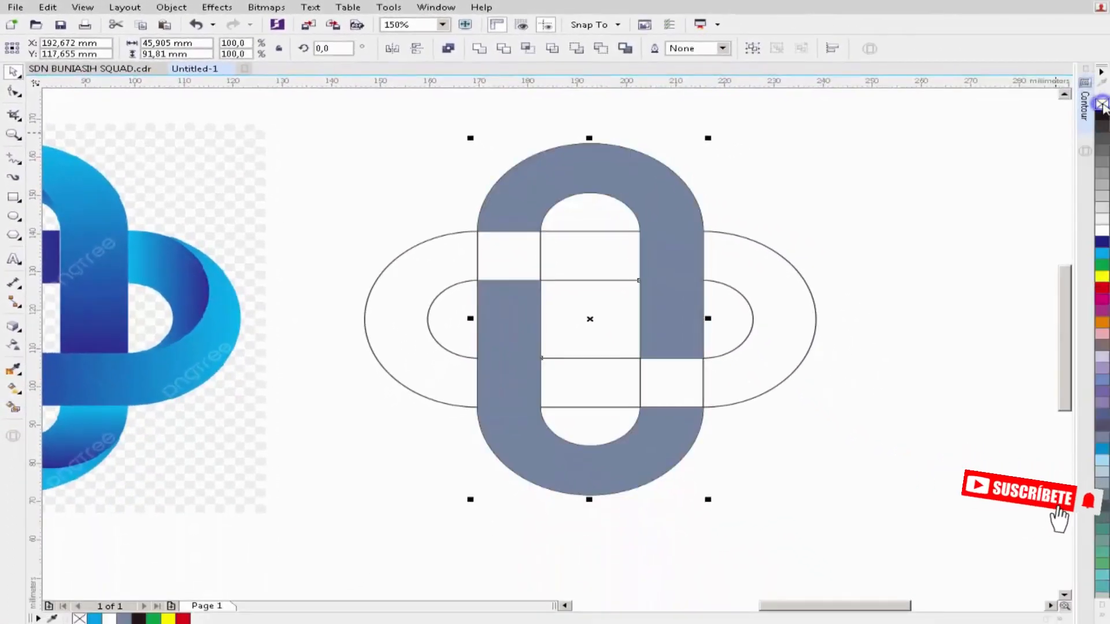
left_click(821, 139)
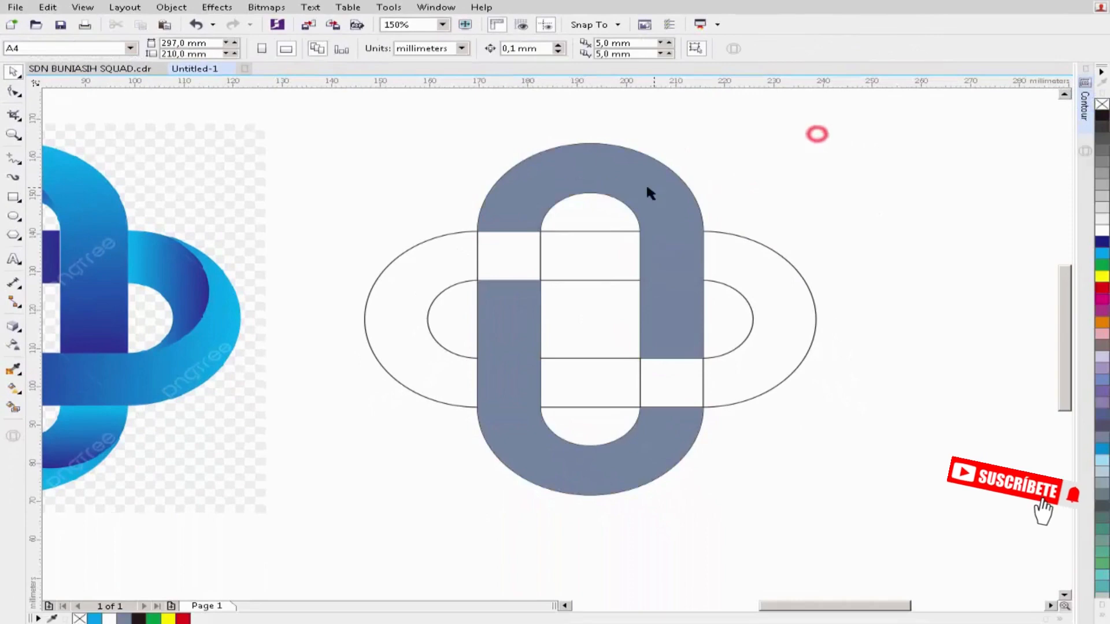
Step: Group the upper and lower halves of the filled vertical loop
left_click(603, 165)
scroll(609, 191, "down", 2)
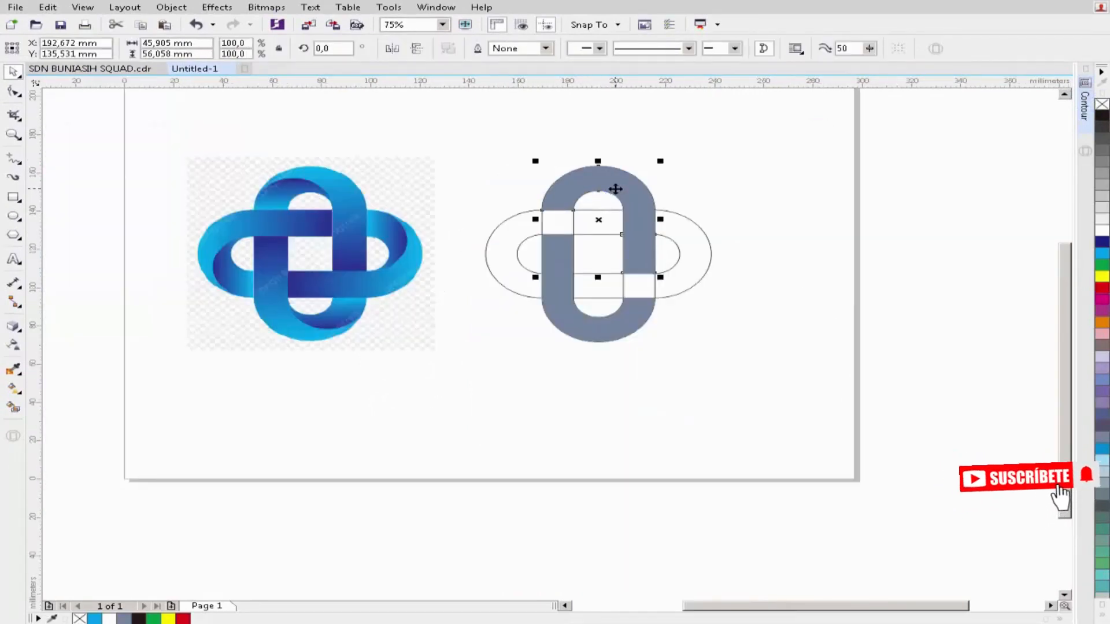
left_click(614, 180)
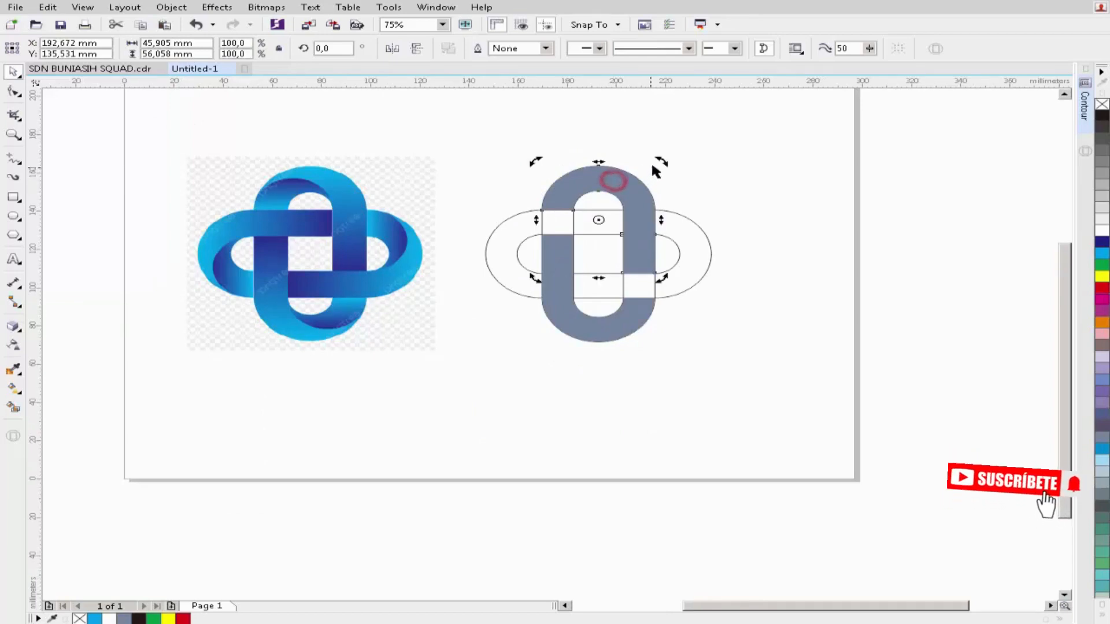
left_click(607, 325, "shift")
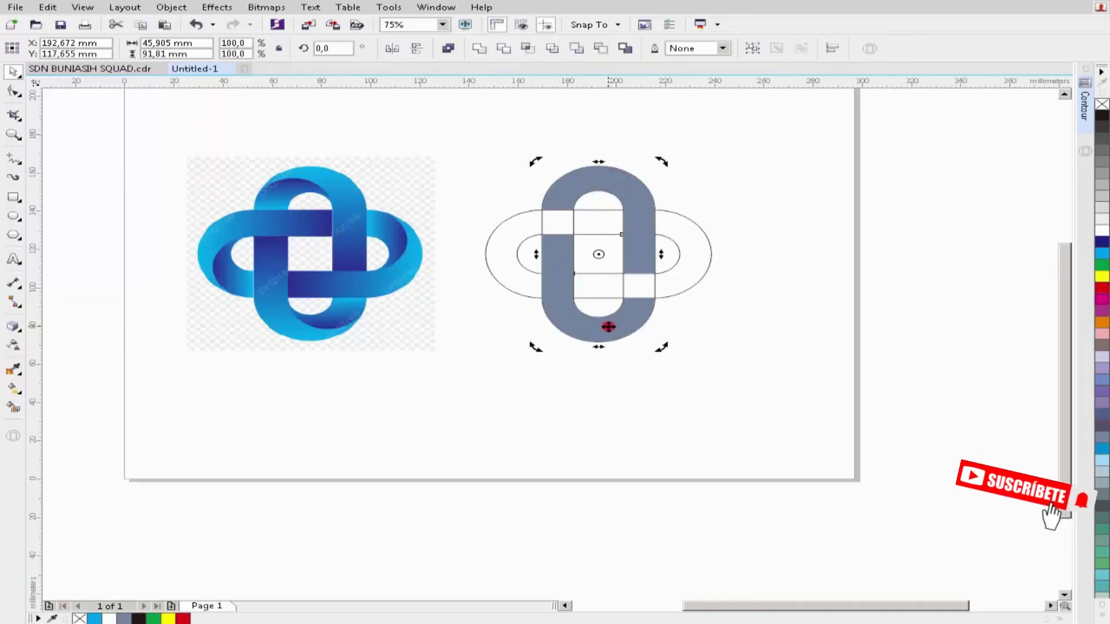
left_click(756, 50)
Step: Create a copy of the grouped vertical loop rotated to 270° about its centre and fill the copy with cyan
left_click(616, 181)
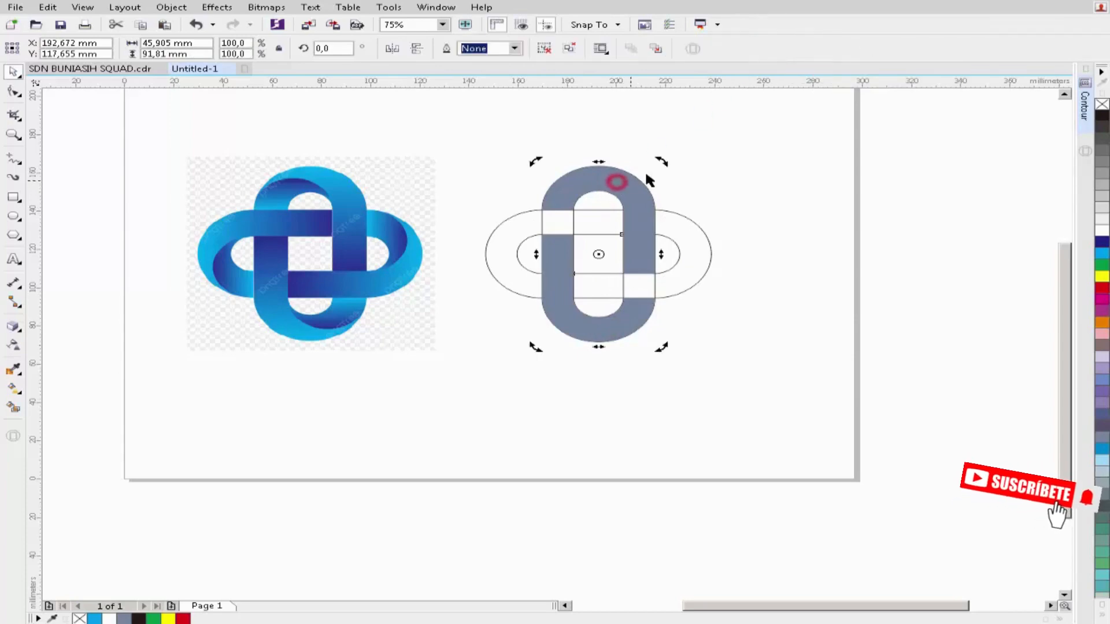
left_click_drag(660, 162, 731, 300)
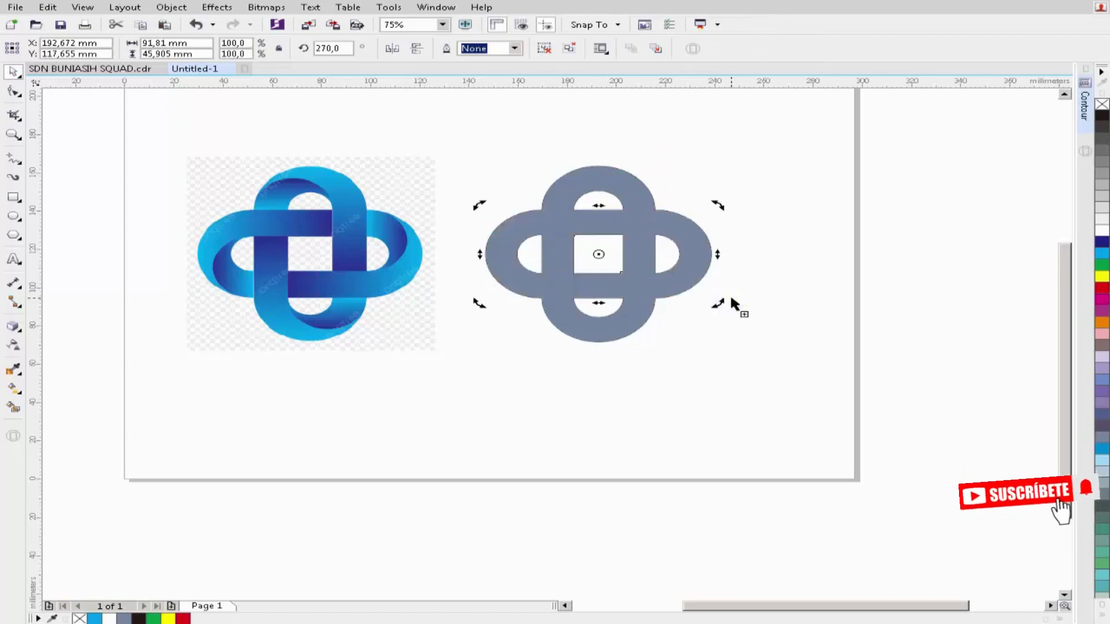
left_click(1101, 256)
left_click(703, 157)
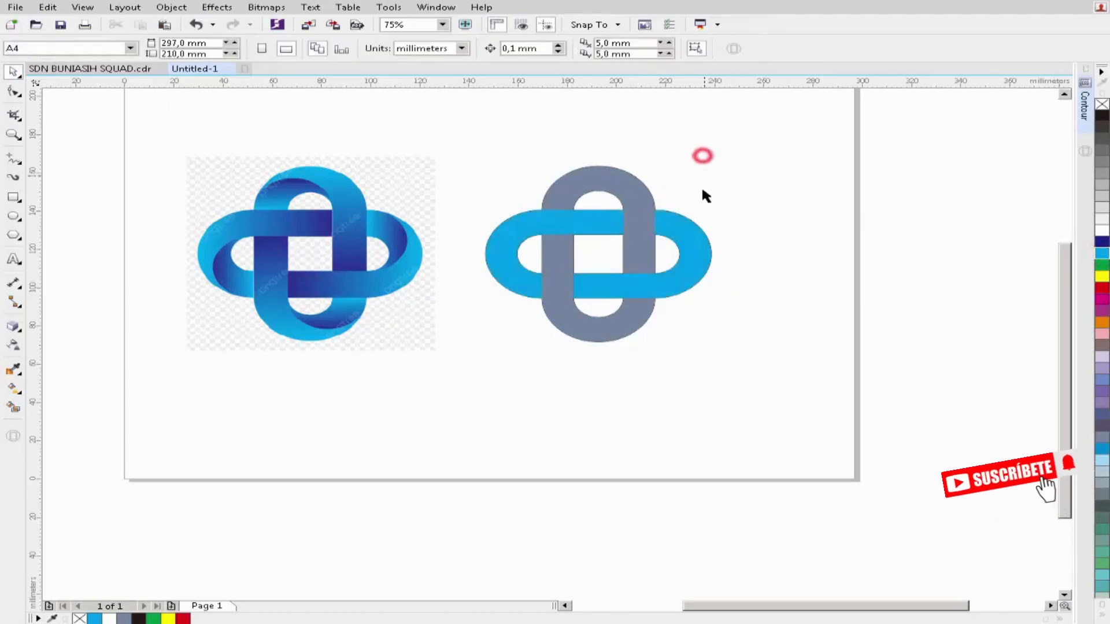
Step: Move both filled loops together about 97 mm to the right, clear of the thin outline drawing
left_click(680, 228)
left_click(612, 176, "shift")
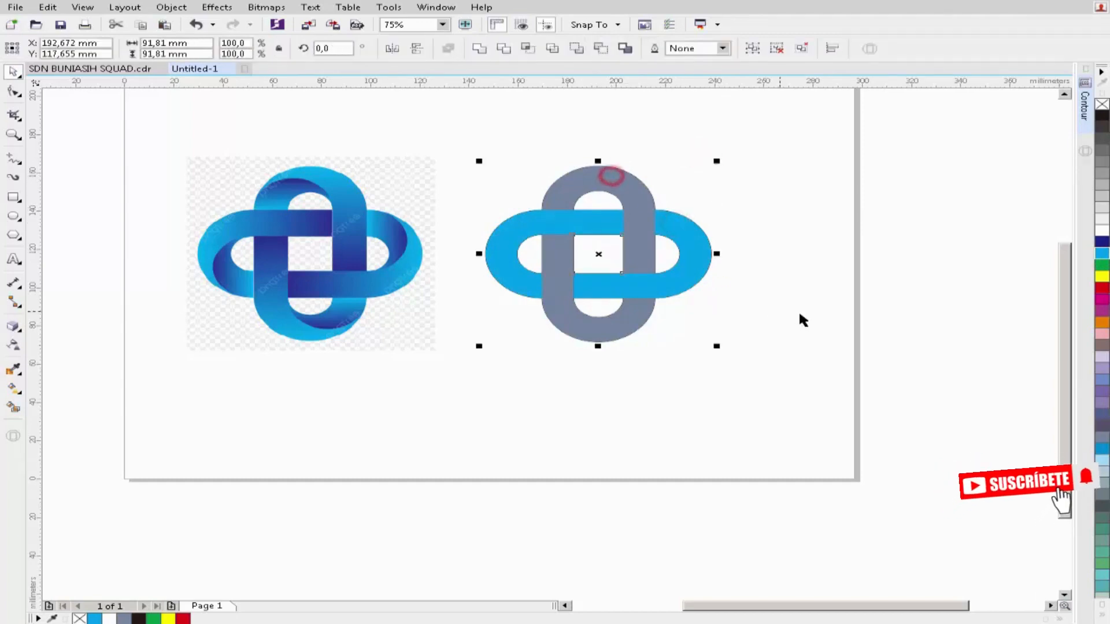
left_click_drag(837, 608, 885, 607)
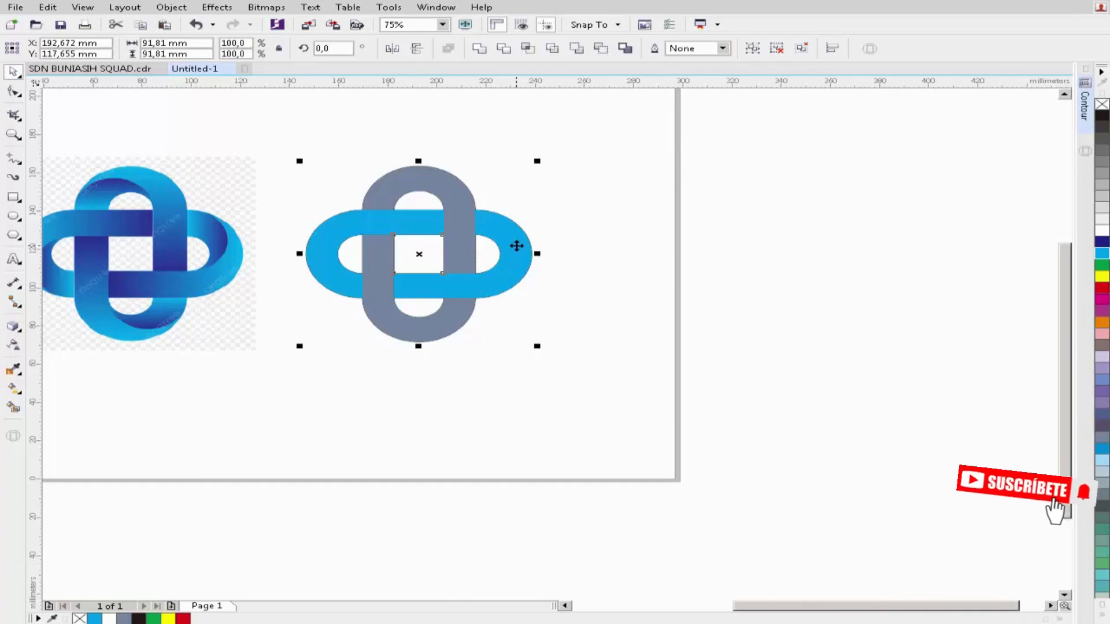
left_click_drag(516, 246, 755, 249)
left_click(470, 135)
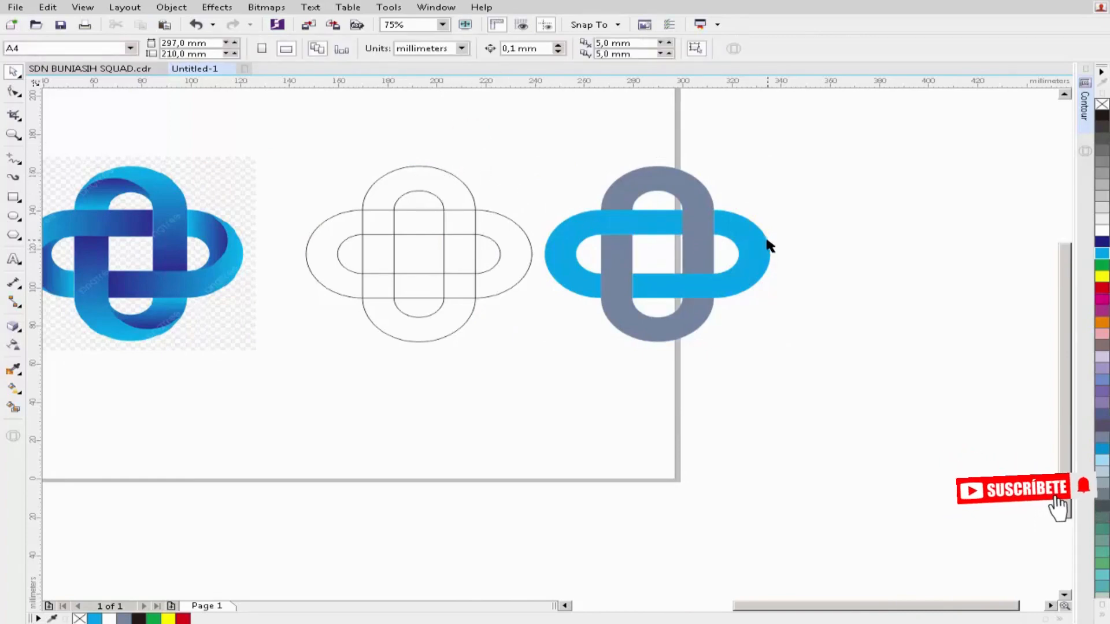
key("F4")
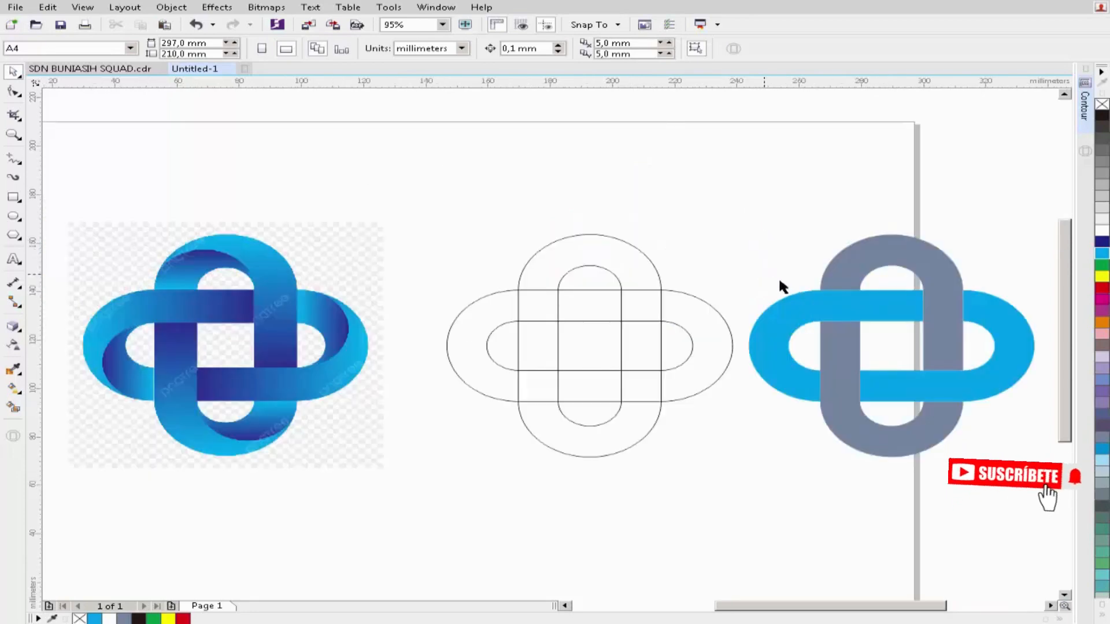
Step: Draw a rectangle about 33 by 68 mm from the vertical loop's left edge to its inner right edge, and round its corners to about 16.6 mm
left_click(855, 267)
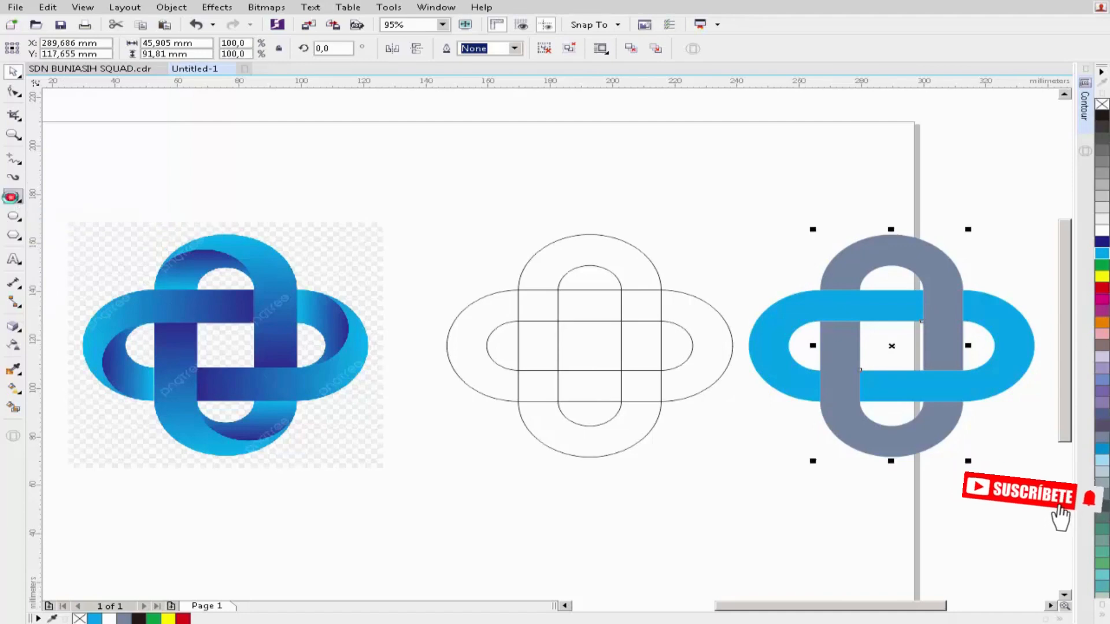
left_click(13, 199)
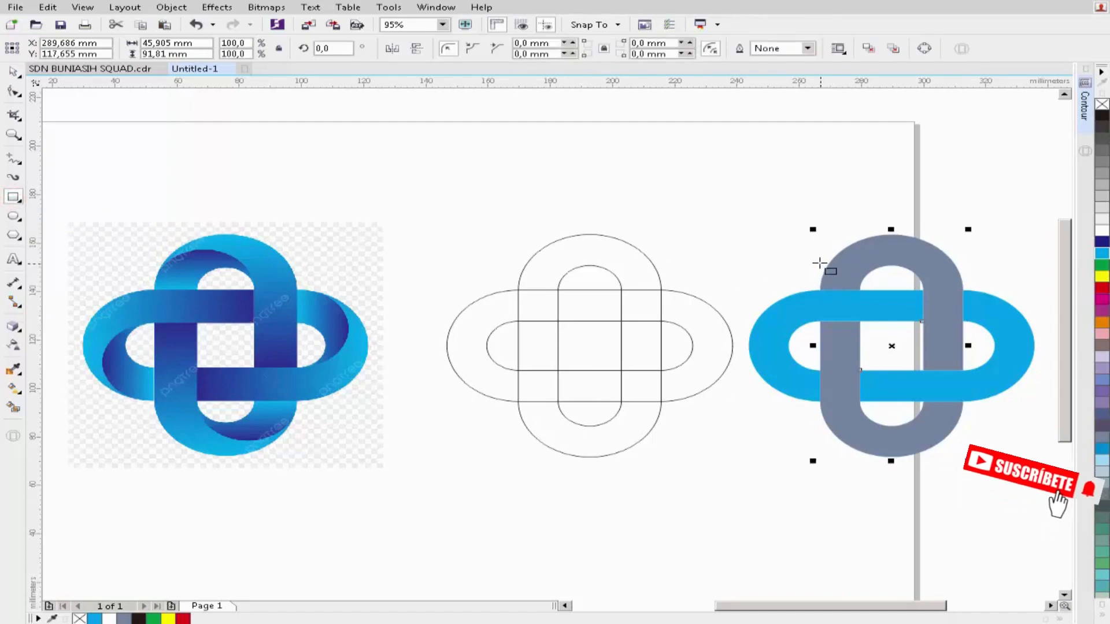
left_click_drag(819, 262, 924, 427)
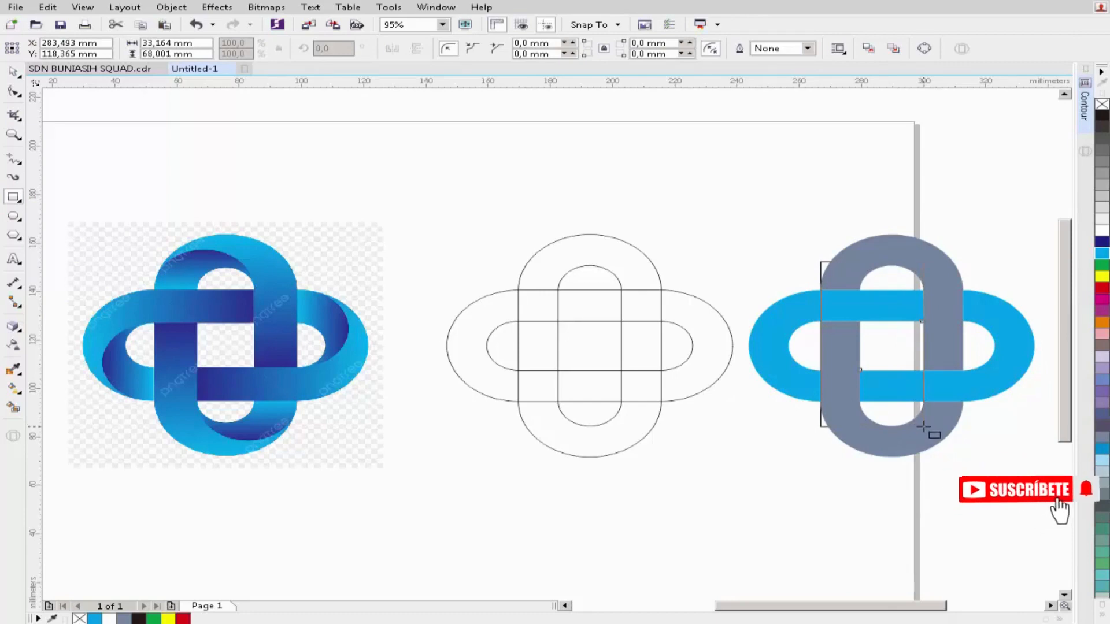
left_click_drag(923, 427, 924, 427)
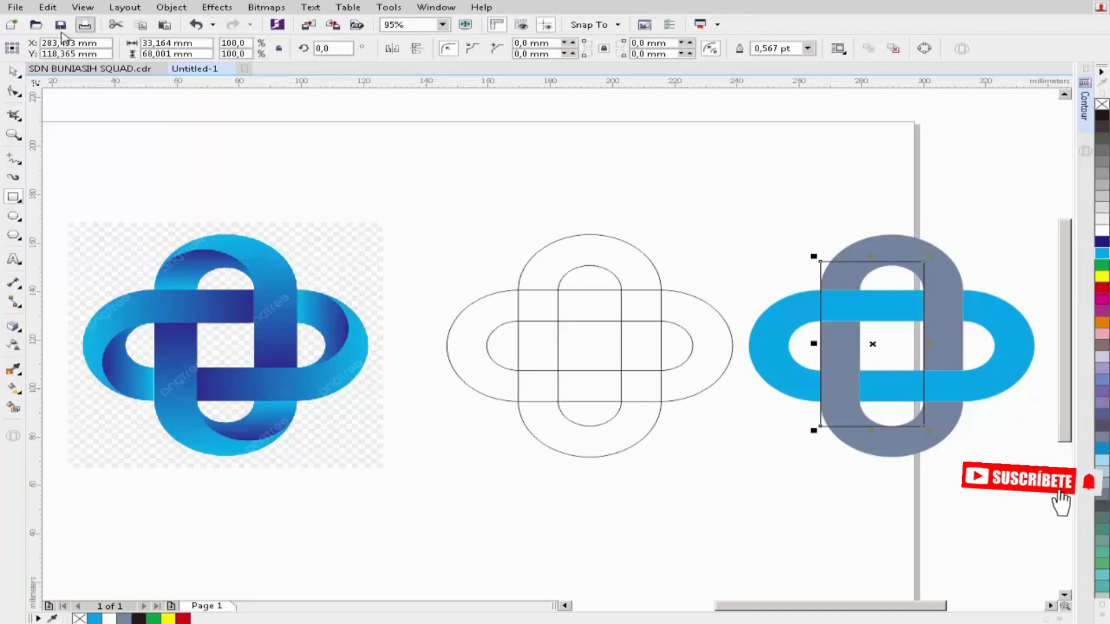
left_click(14, 92)
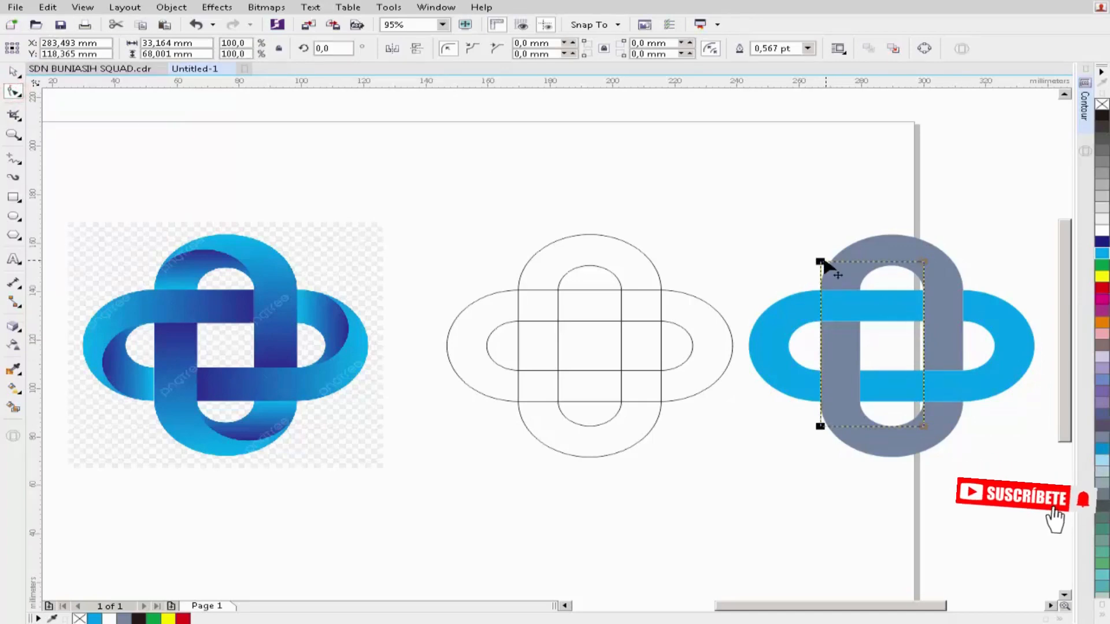
left_click_drag(822, 263, 854, 407)
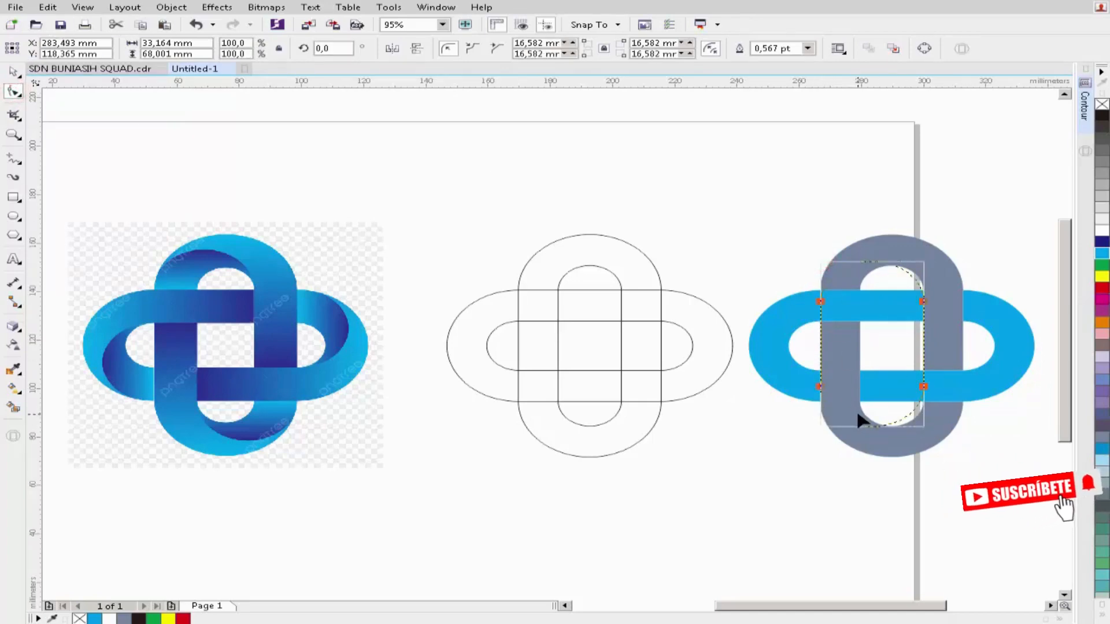
Step: Move the rounded rectangle straight up about 6 mm so its upper curve lies within the vertical loop's upper arch
left_click_drag(892, 605, 932, 607)
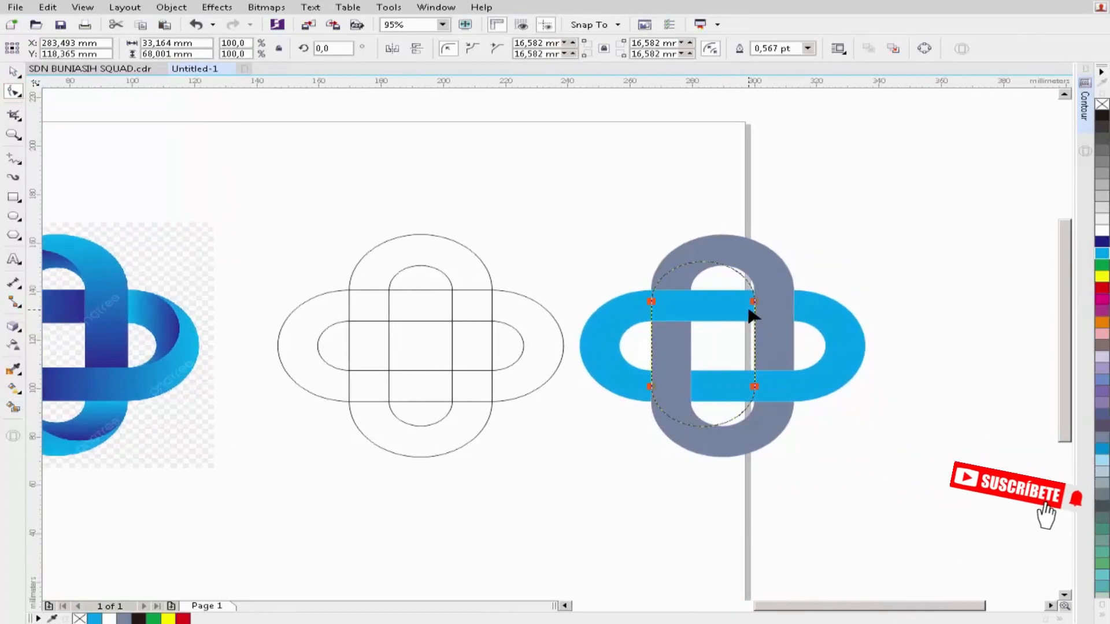
scroll(752, 315, "up", 2)
key("space")
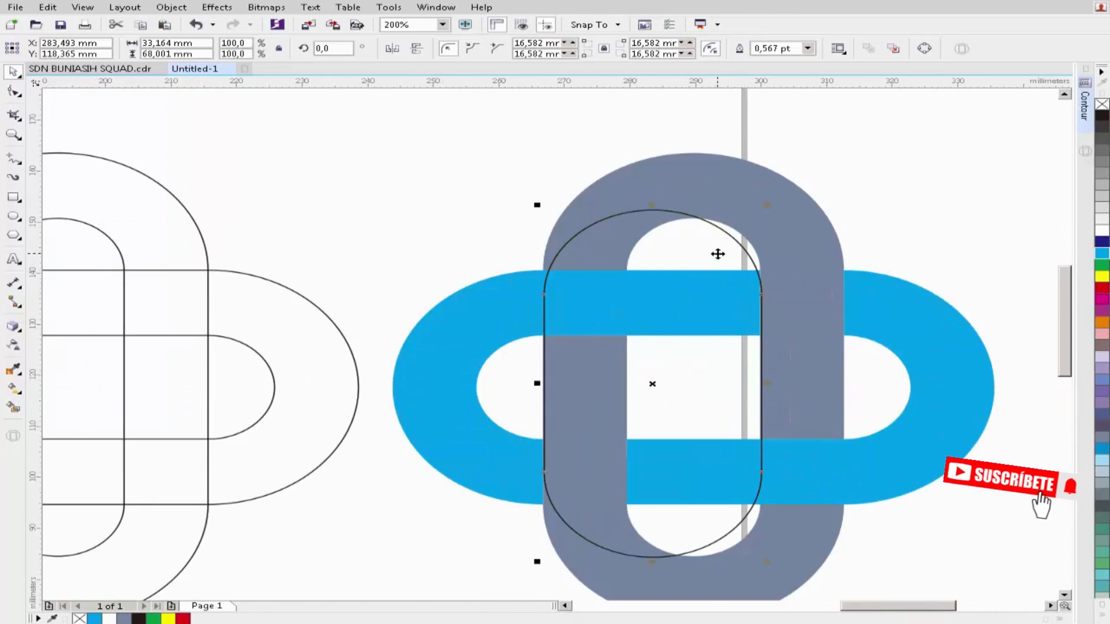
left_click_drag(716, 251, 708, 224)
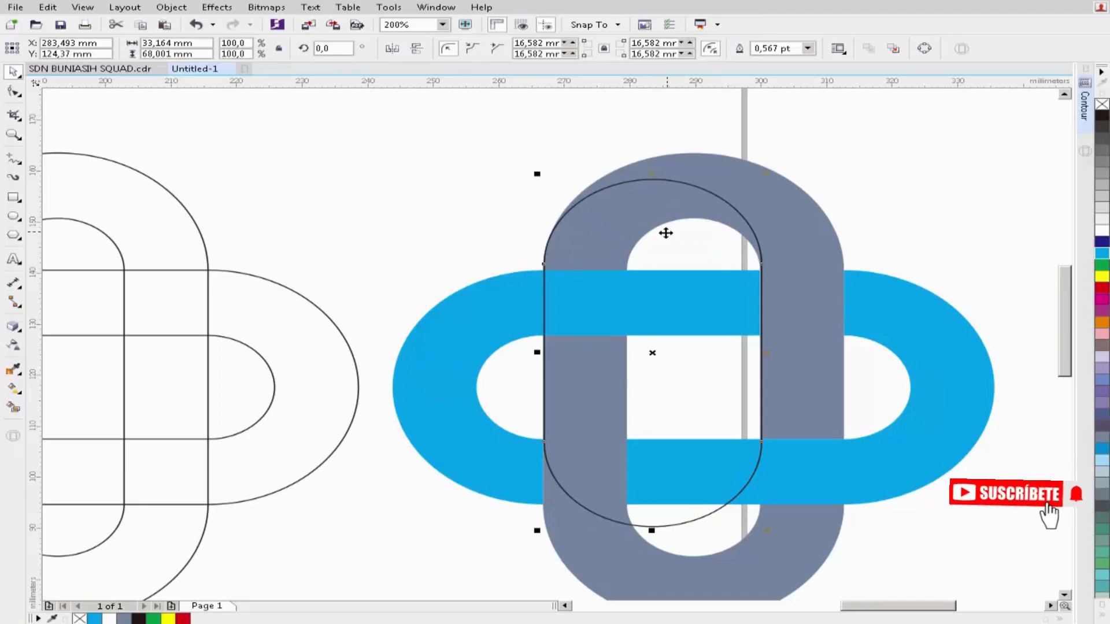
scroll(659, 258, "up", 1)
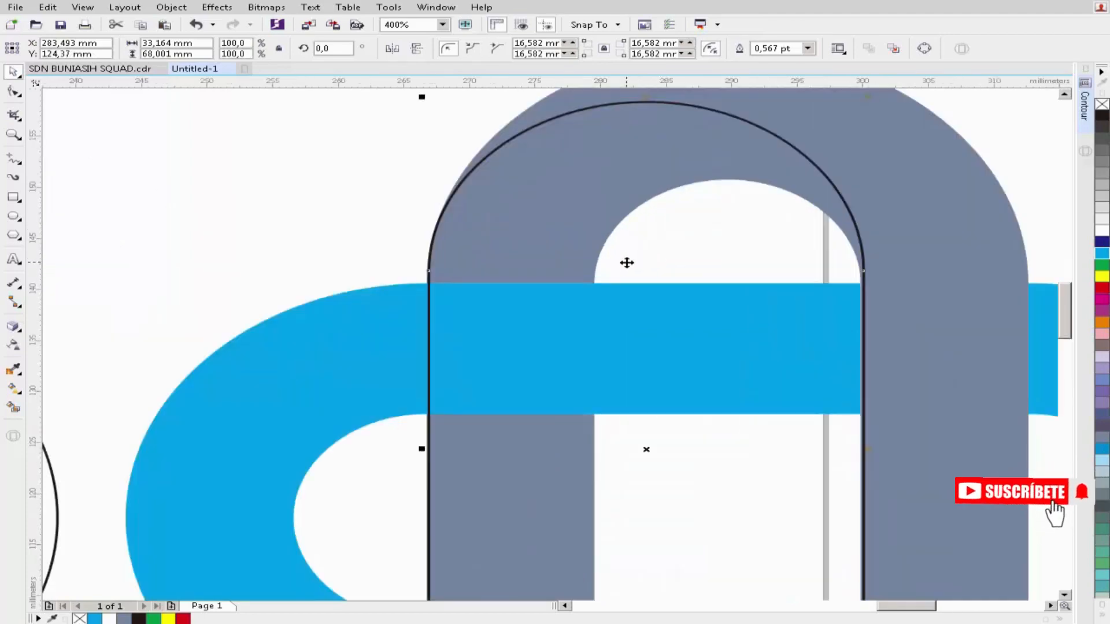
Step: Smart-fill the area shared by the rounded rectangle and the vertical loop's upper arch, colour it navy blue and remove its outline
scroll(626, 263, "down", 1)
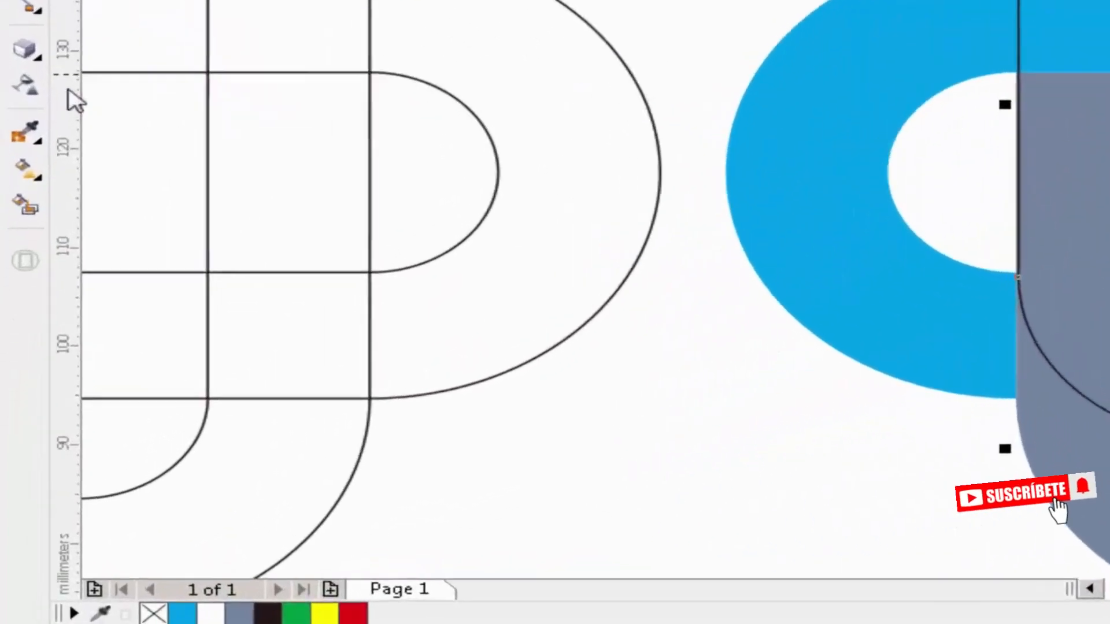
left_click(15, 407)
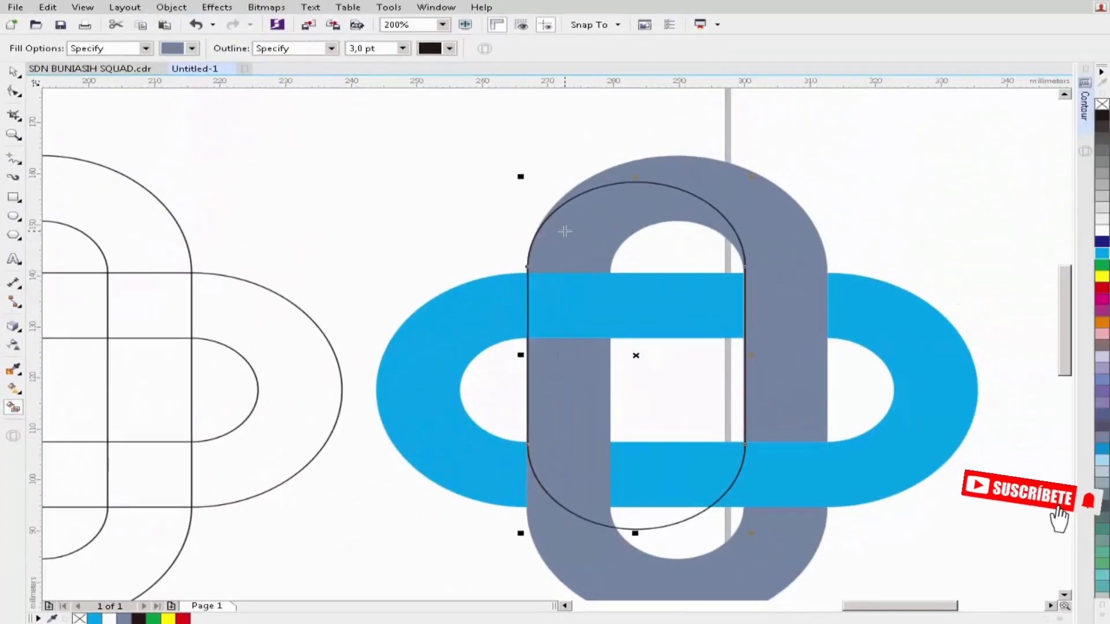
left_click(565, 232)
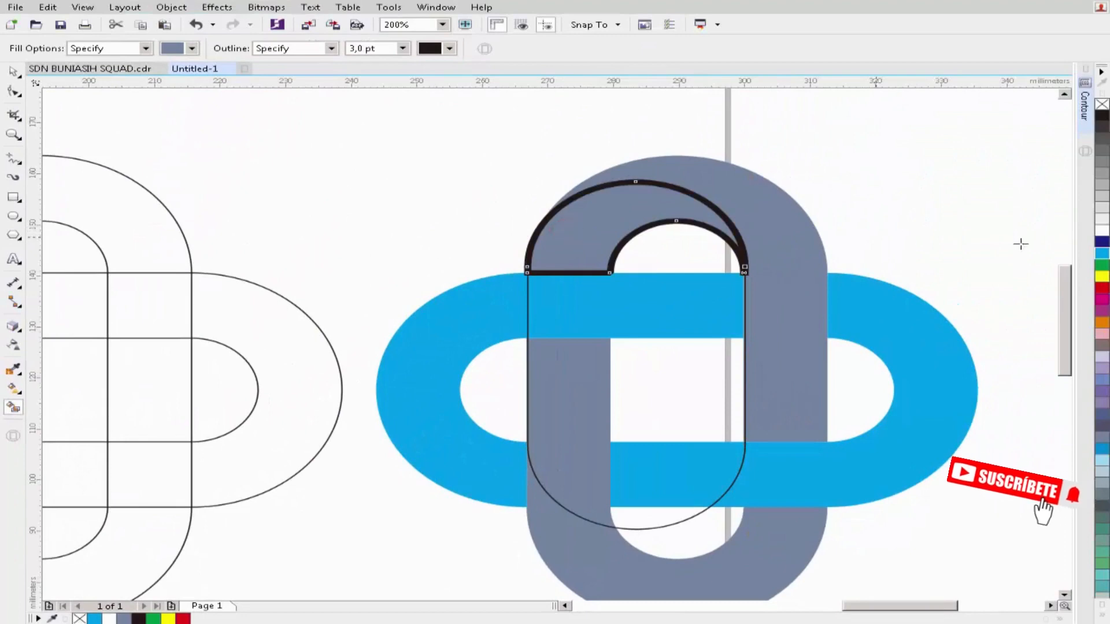
left_click(1102, 243)
right_click(1101, 105)
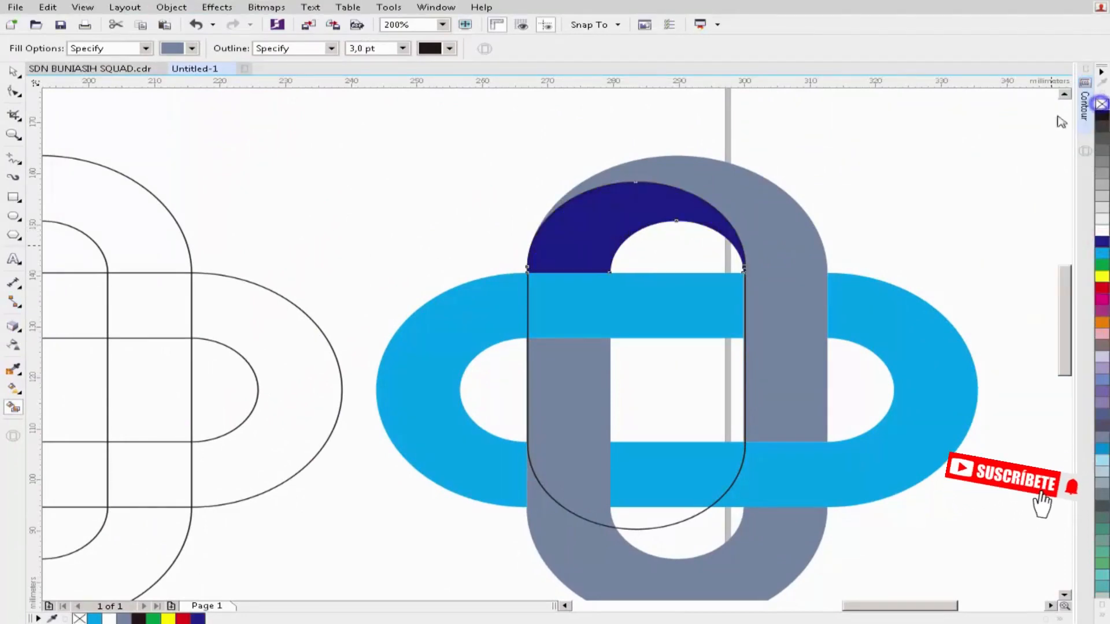
Step: Move the rounded rectangle about 13 mm right and 12 mm down so its lower curve lies within the vertical loop's lower arch
key("space")
left_click(646, 366)
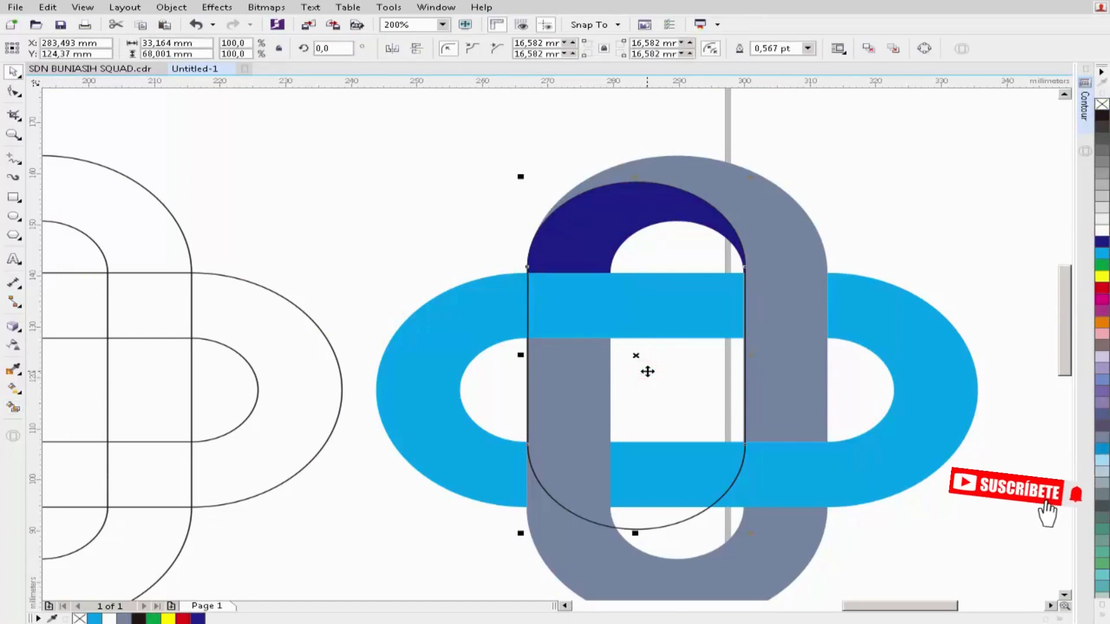
left_click_drag(647, 371, 696, 413)
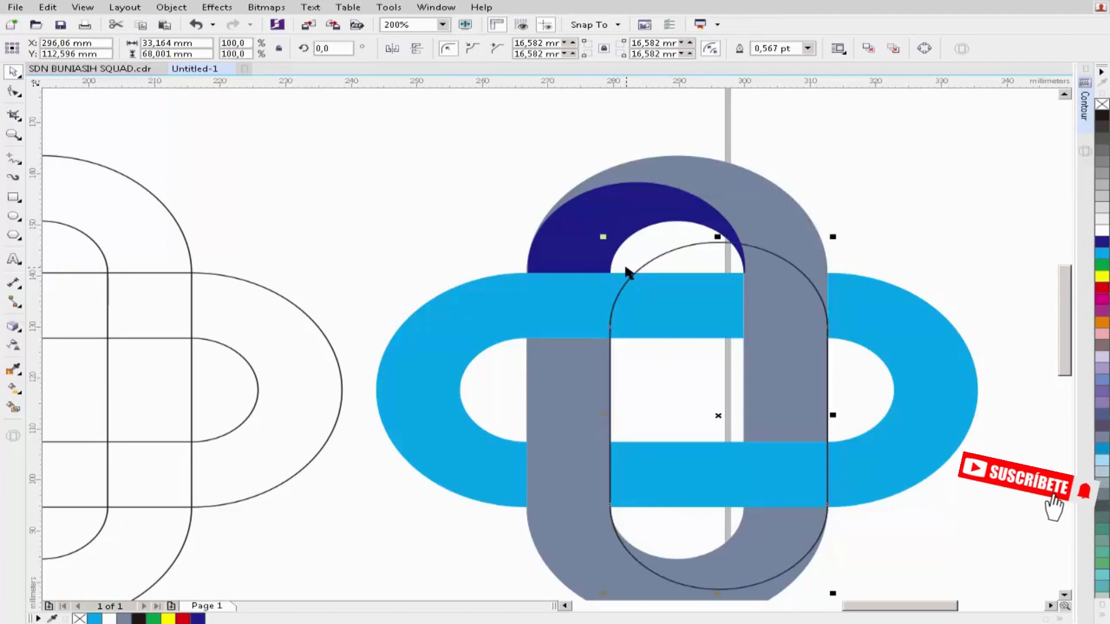
Step: Smart-fill the area shared by the rounded rectangle and the vertical loop's lower arch, colour it navy blue and remove its outline
left_click_drag(1071, 315, 1070, 344)
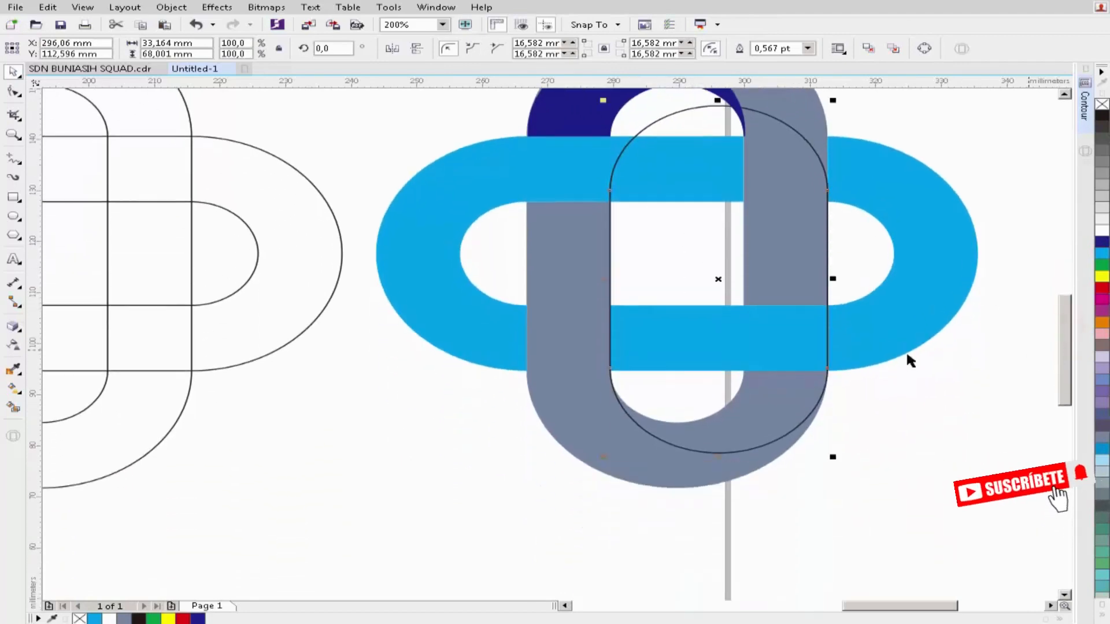
left_click(658, 478)
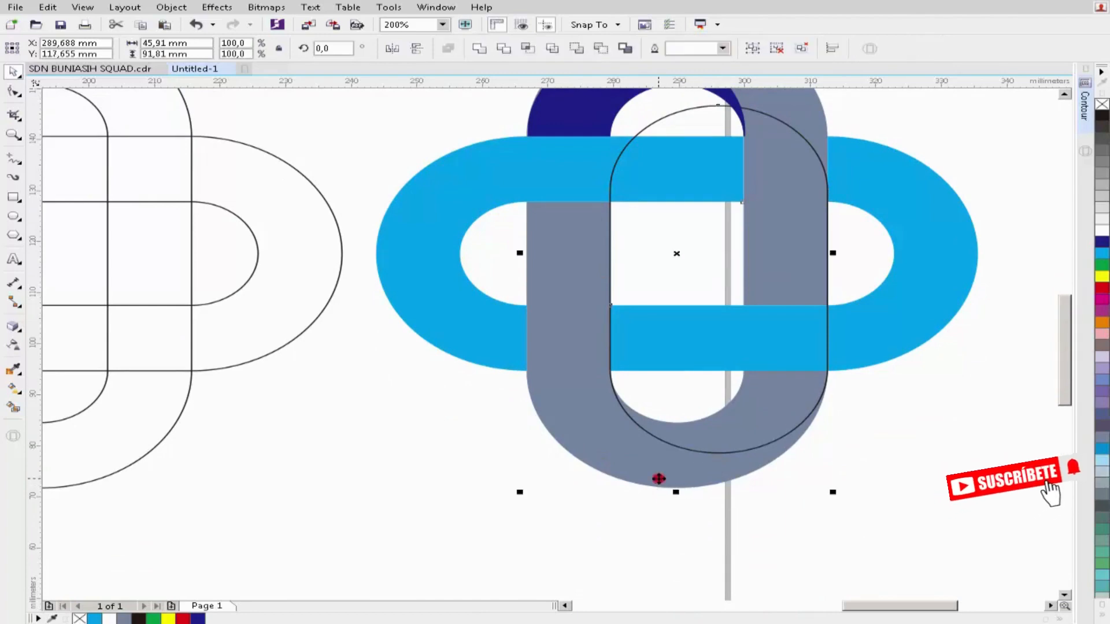
left_click(285, 476)
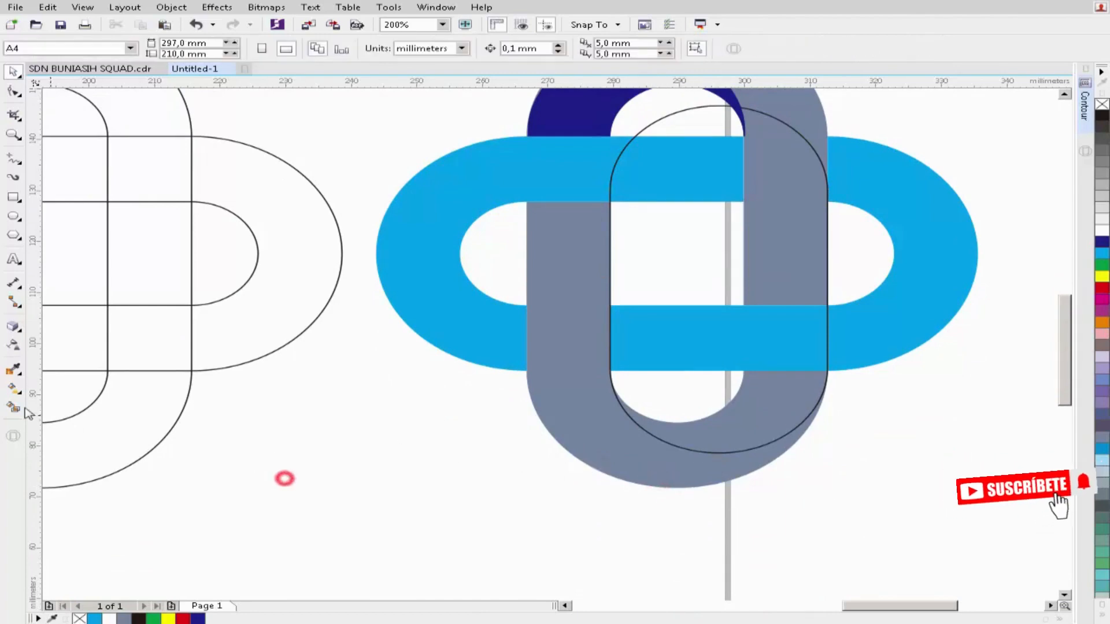
left_click(14, 407)
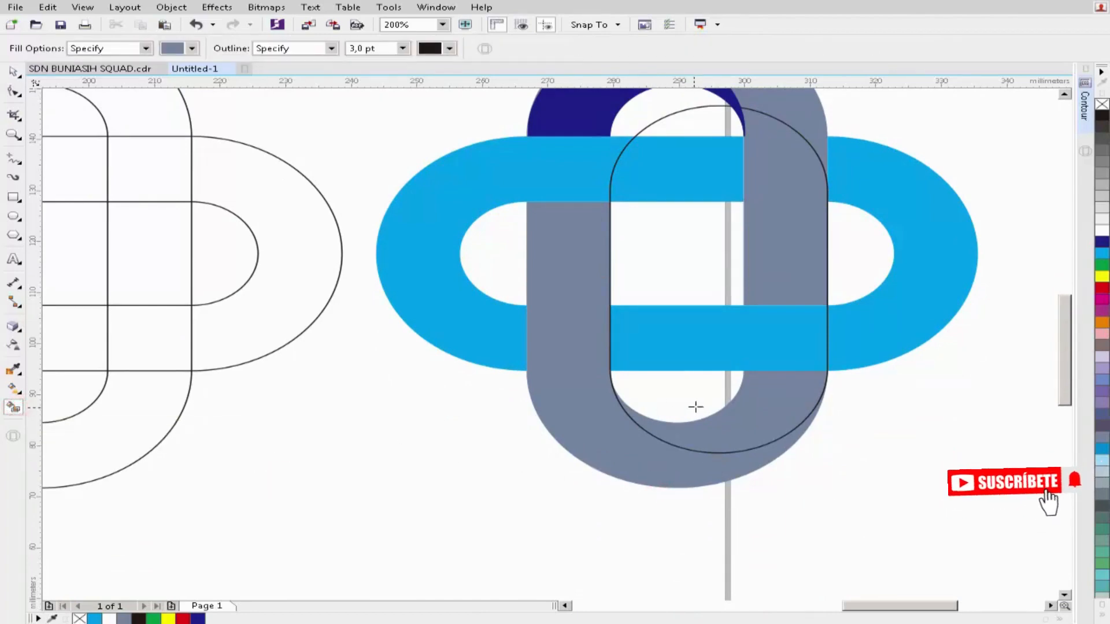
left_click(747, 417)
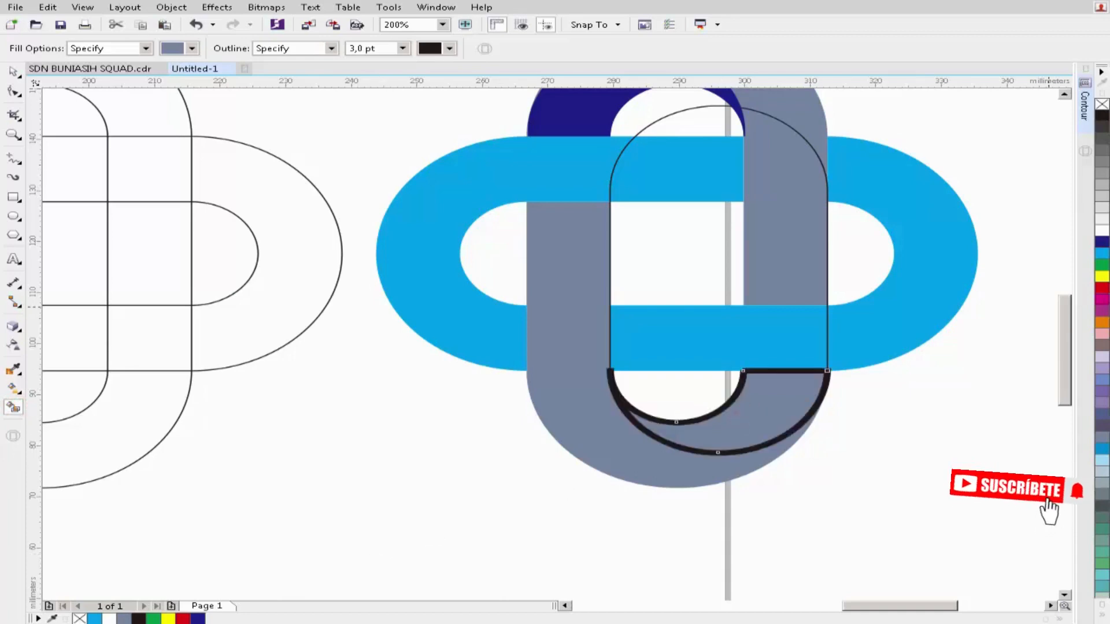
left_click(1102, 243)
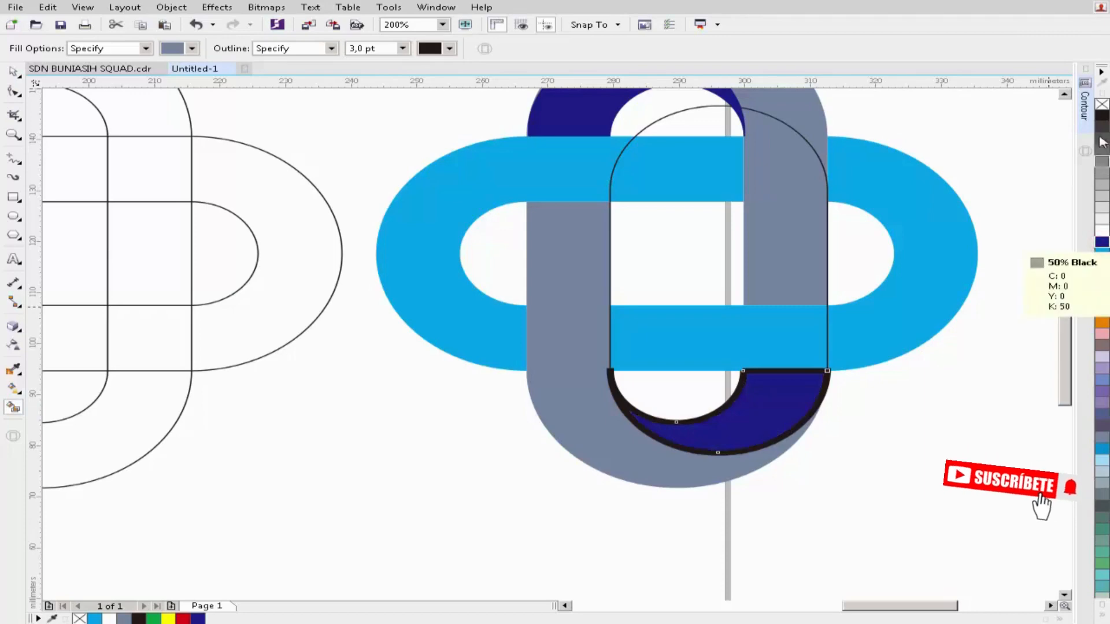
right_click(1102, 104)
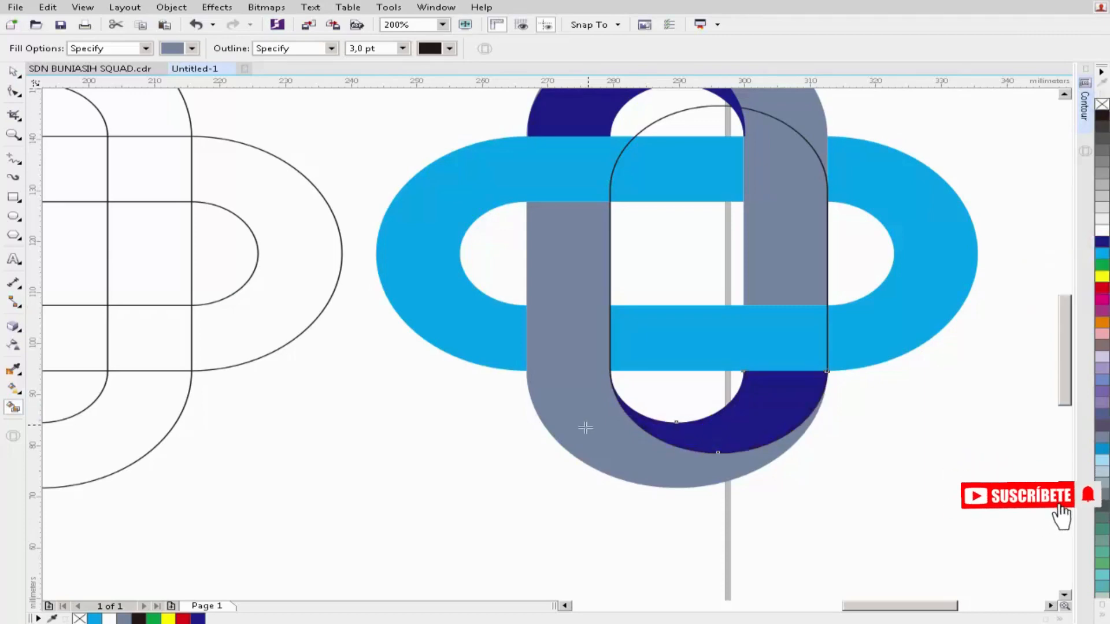
Step: Group the upper and lower navy fold shapes of the vertical loop
scroll(585, 428, "down", 1)
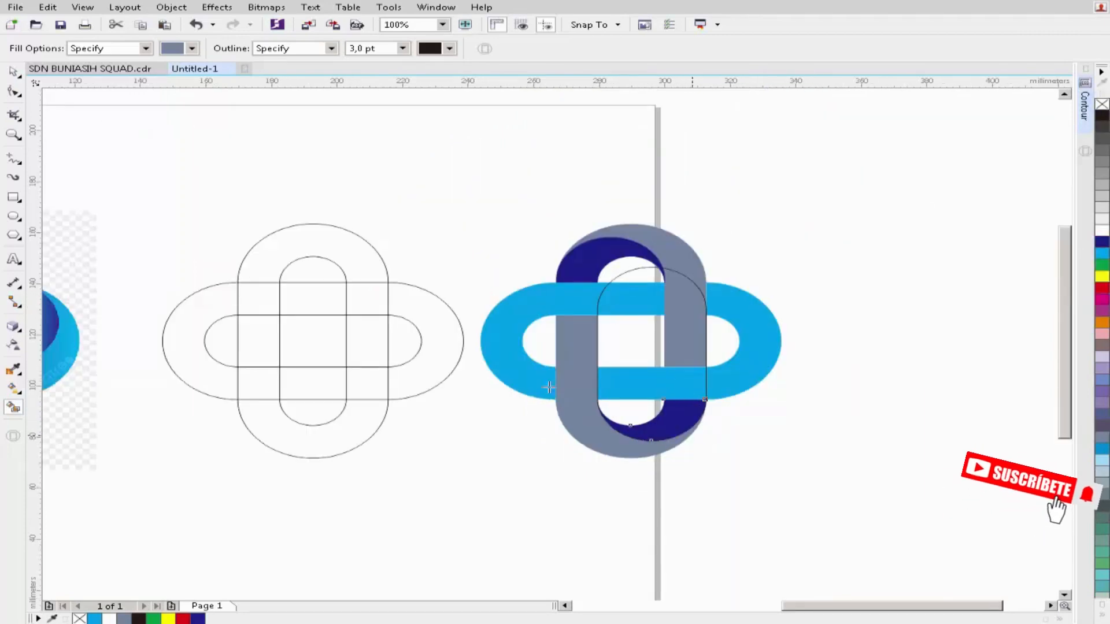
left_click(14, 72)
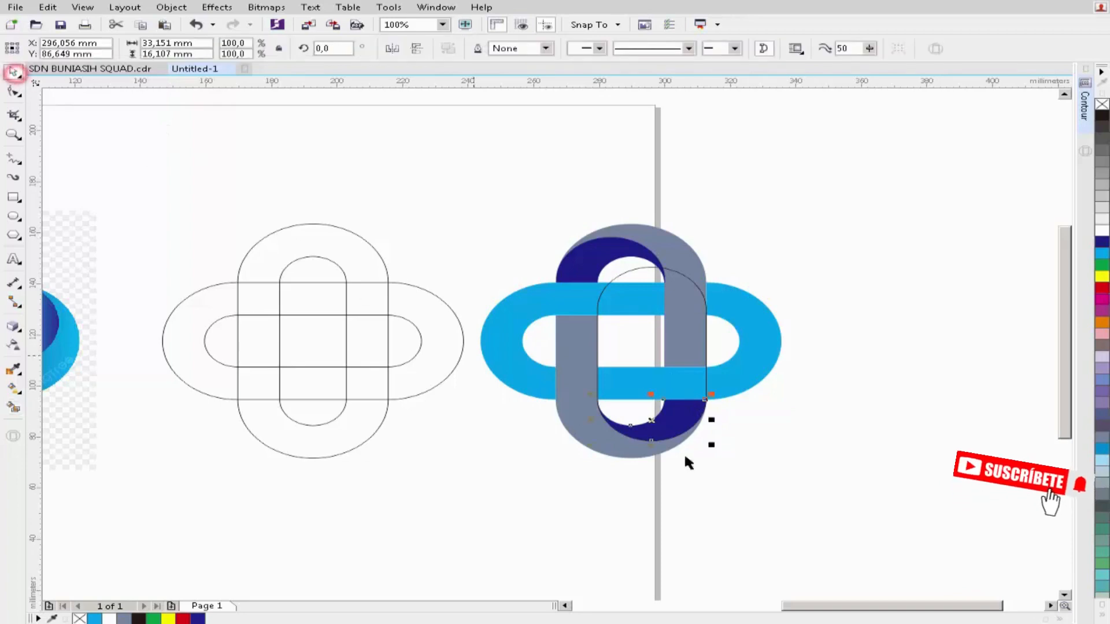
left_click(749, 484)
left_click(676, 417)
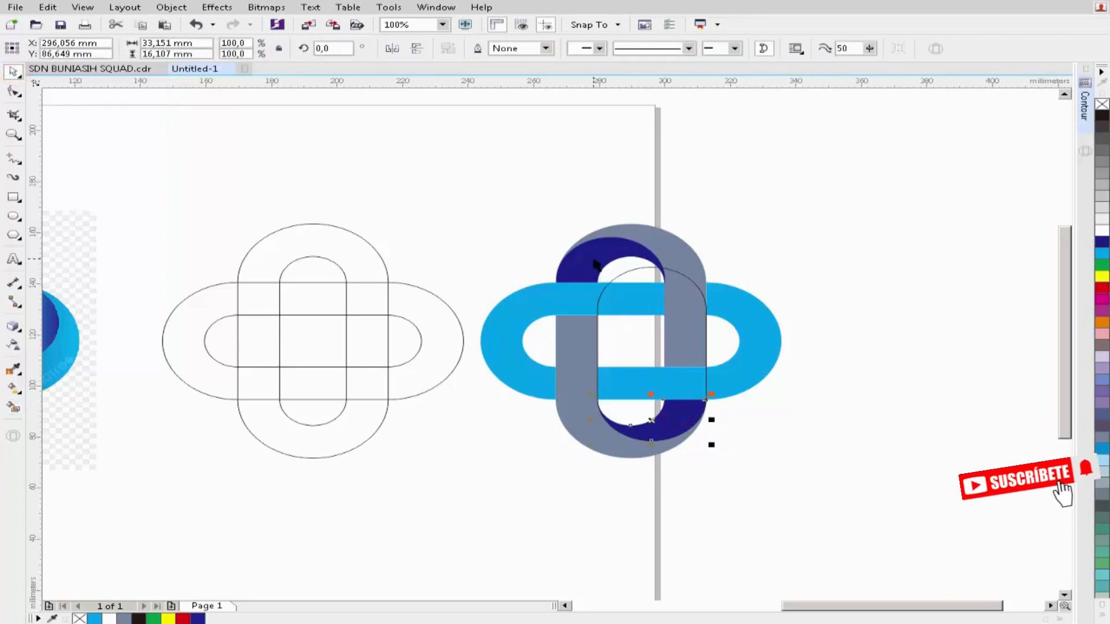
left_click(593, 260, "shift")
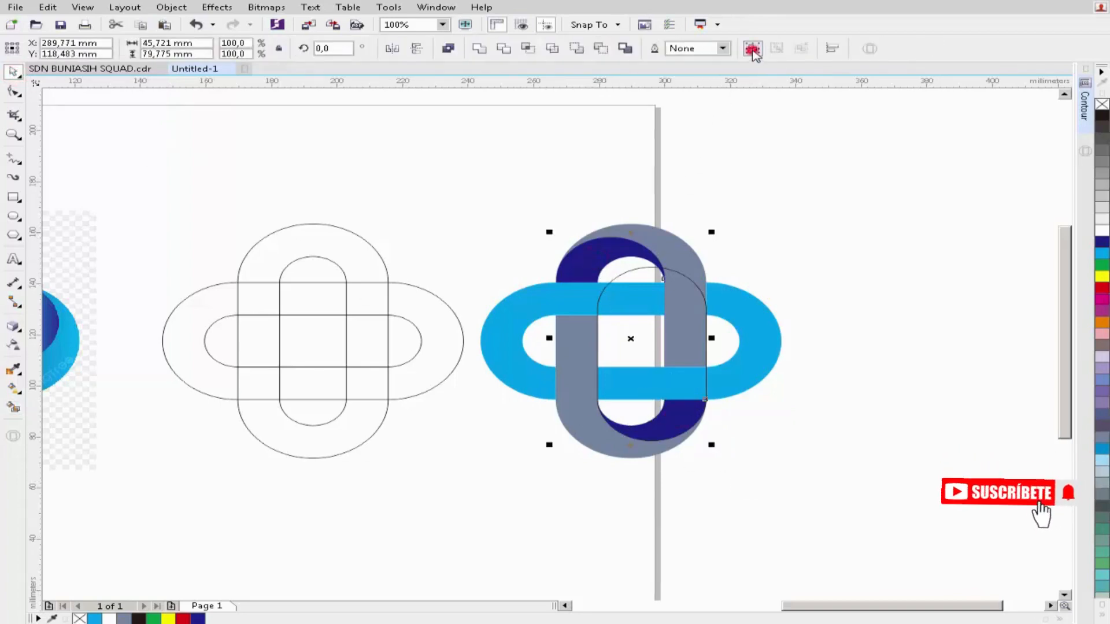
left_click(753, 50)
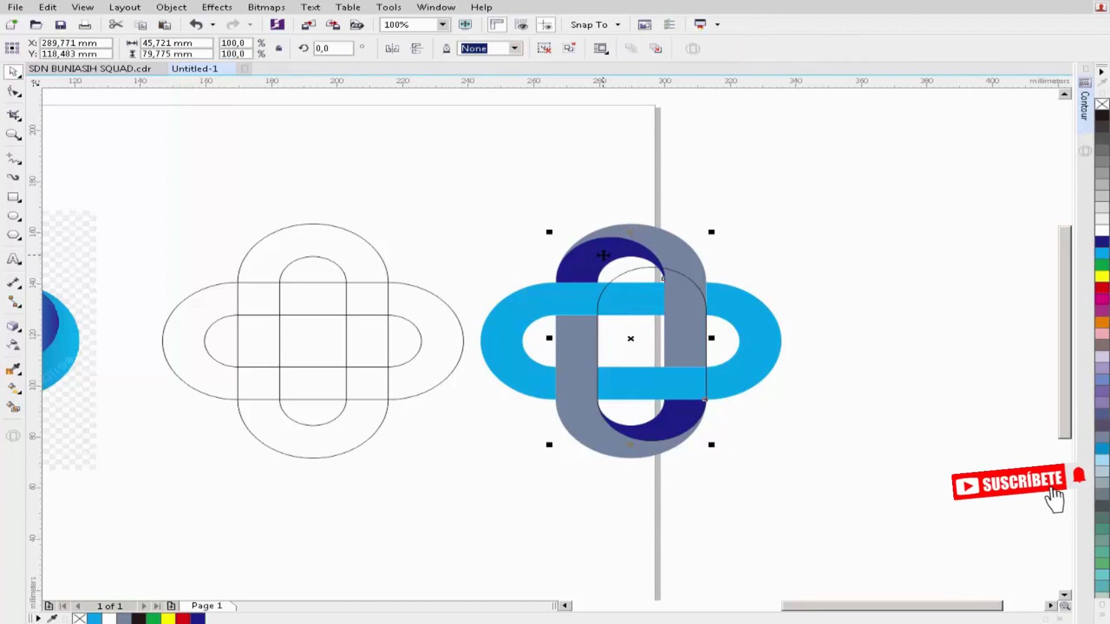
left_click(603, 255)
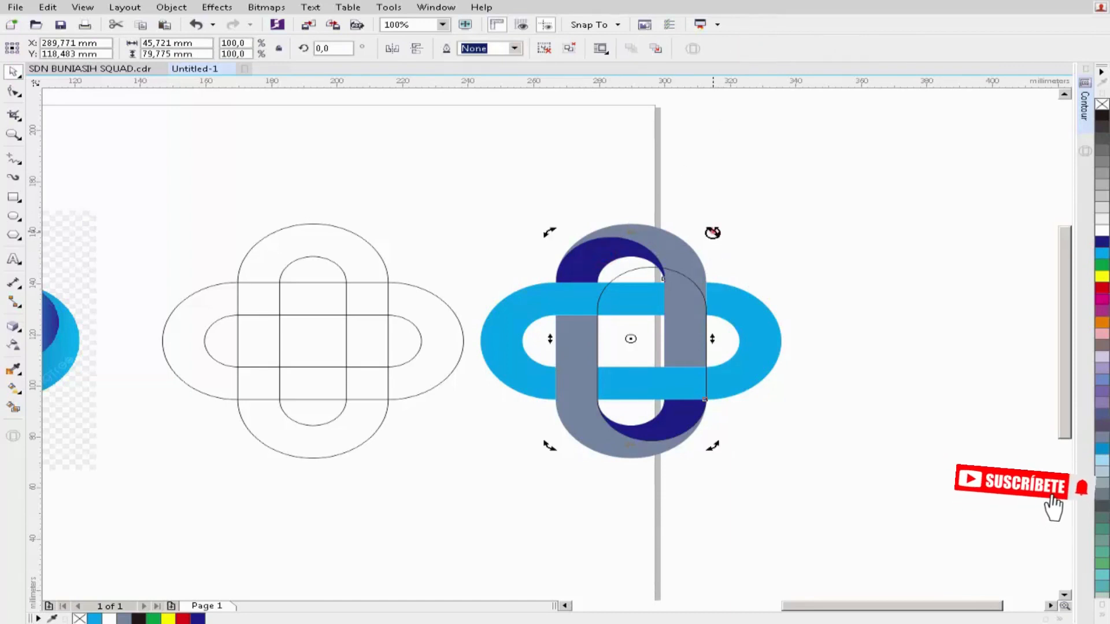
left_click_drag(713, 231, 821, 425)
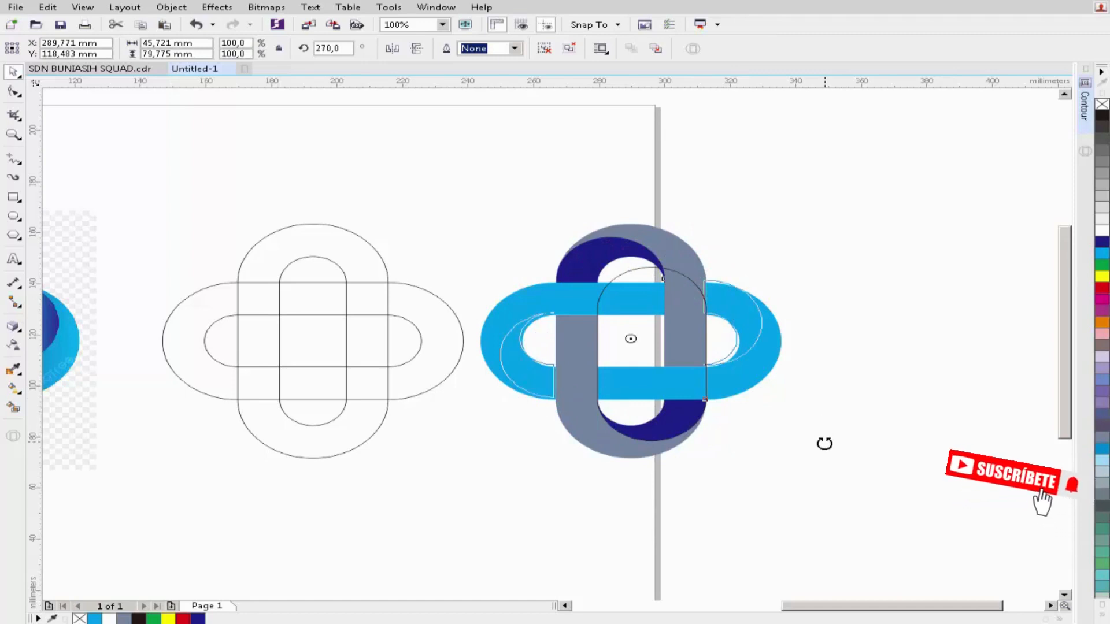
left_click_drag(824, 443, 801, 432)
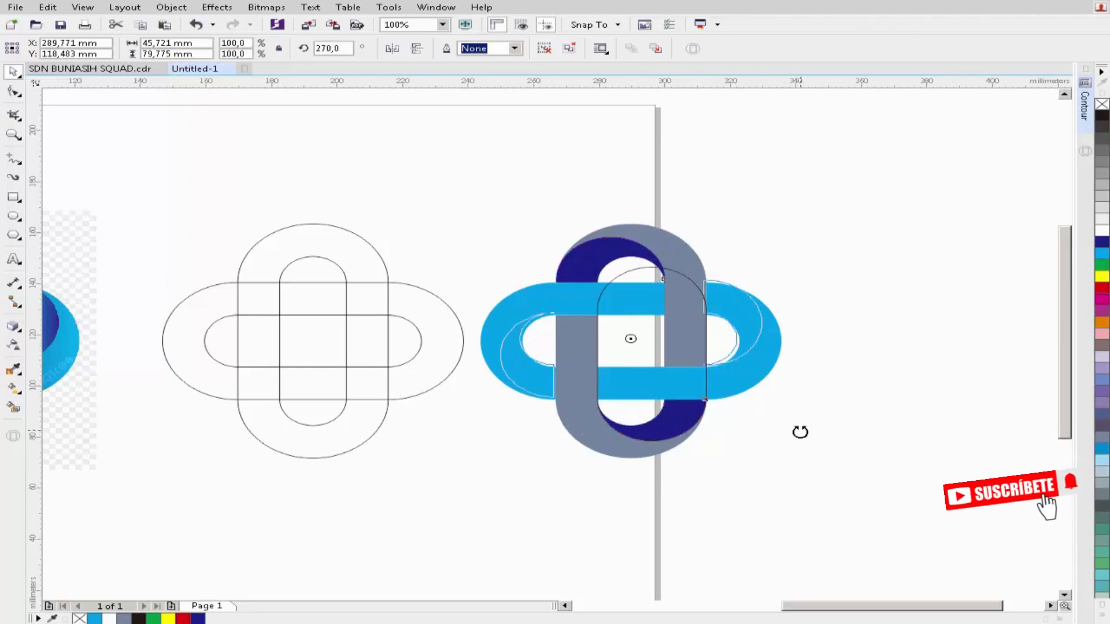
left_click_drag(800, 432, 712, 245)
left_click(798, 255)
Step: Create a copy of the rounded rectangle outline rotated to 270° about its centre
scroll(648, 262, "up", 2)
scroll(648, 261, "up", 2)
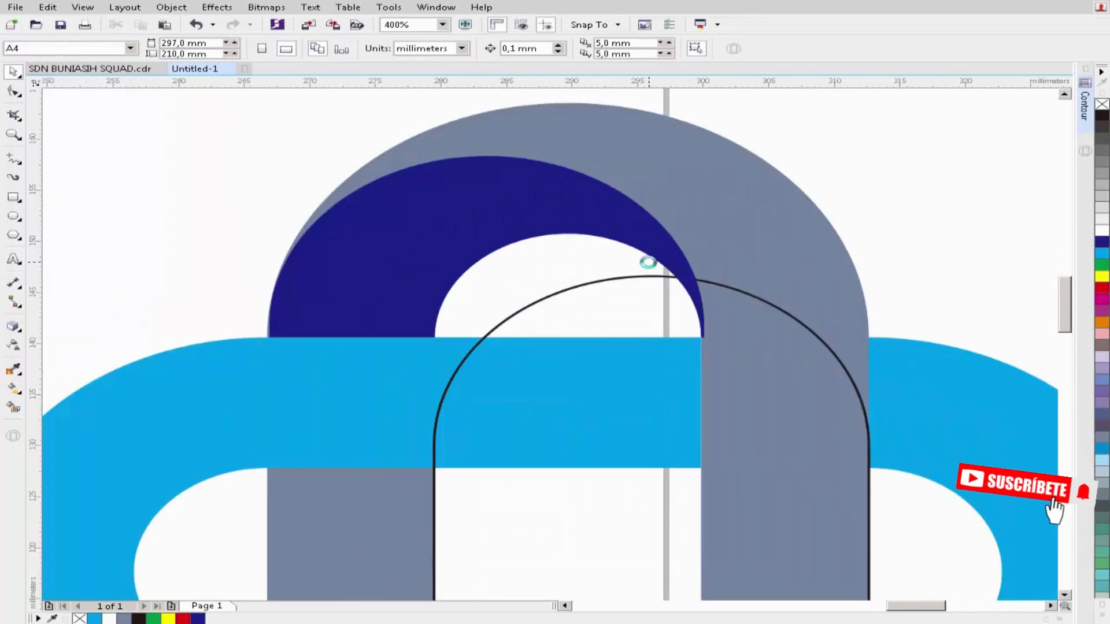
scroll(637, 258, "down", 2)
left_click(592, 391)
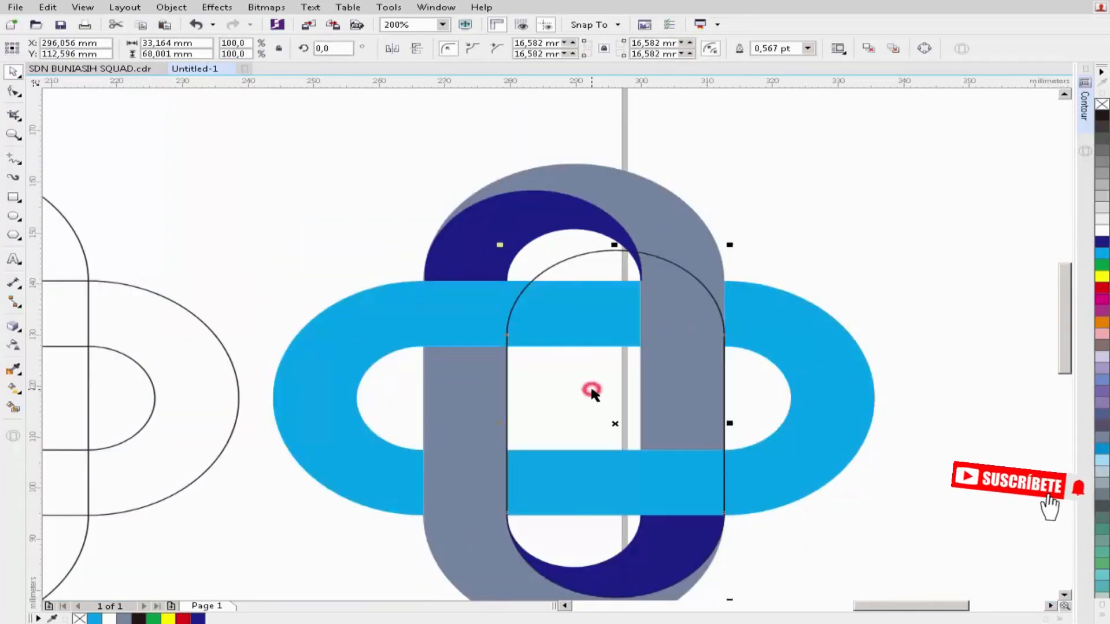
left_click(592, 390)
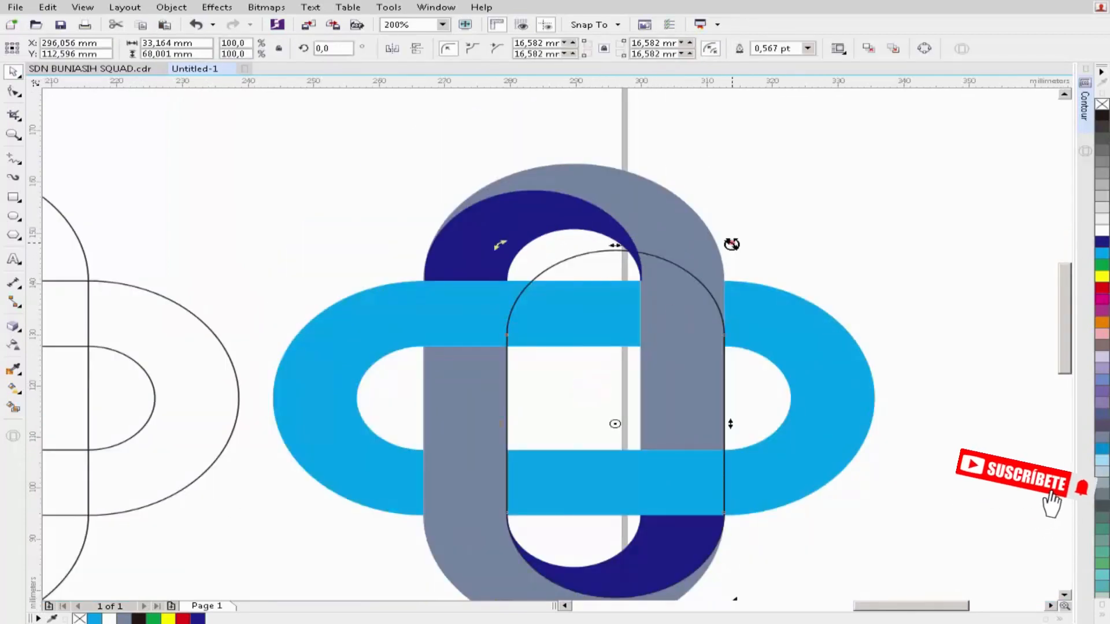
left_click_drag(730, 244, 845, 516)
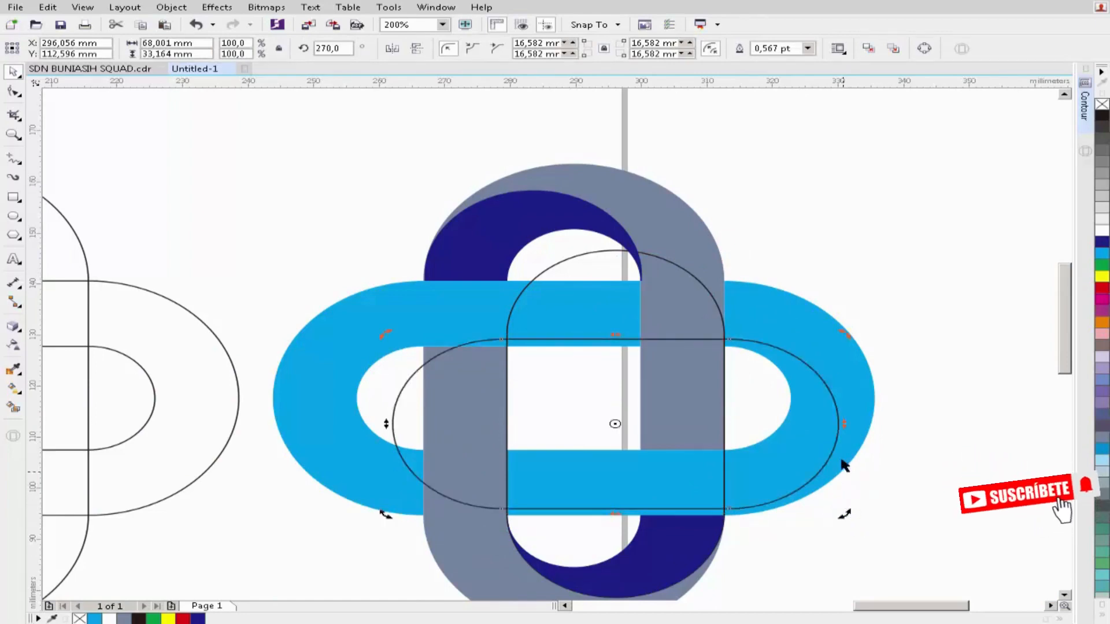
Step: Align the bottom of the rotated rounded rectangle with the bottom edge of the horizontal cyan loop
left_click(765, 397)
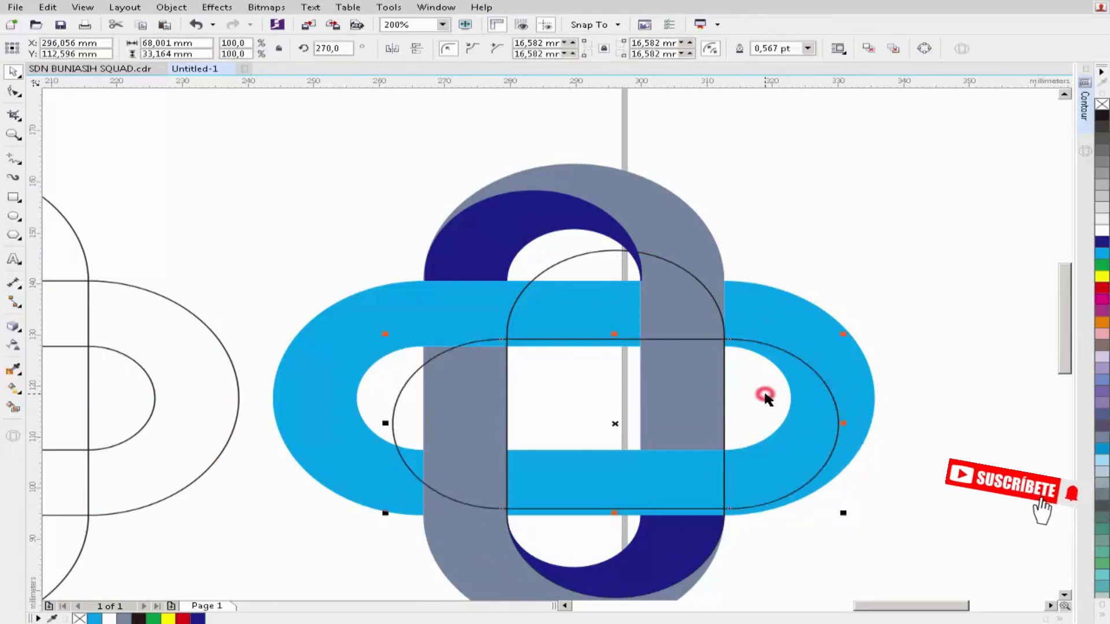
left_click(836, 346, "shift")
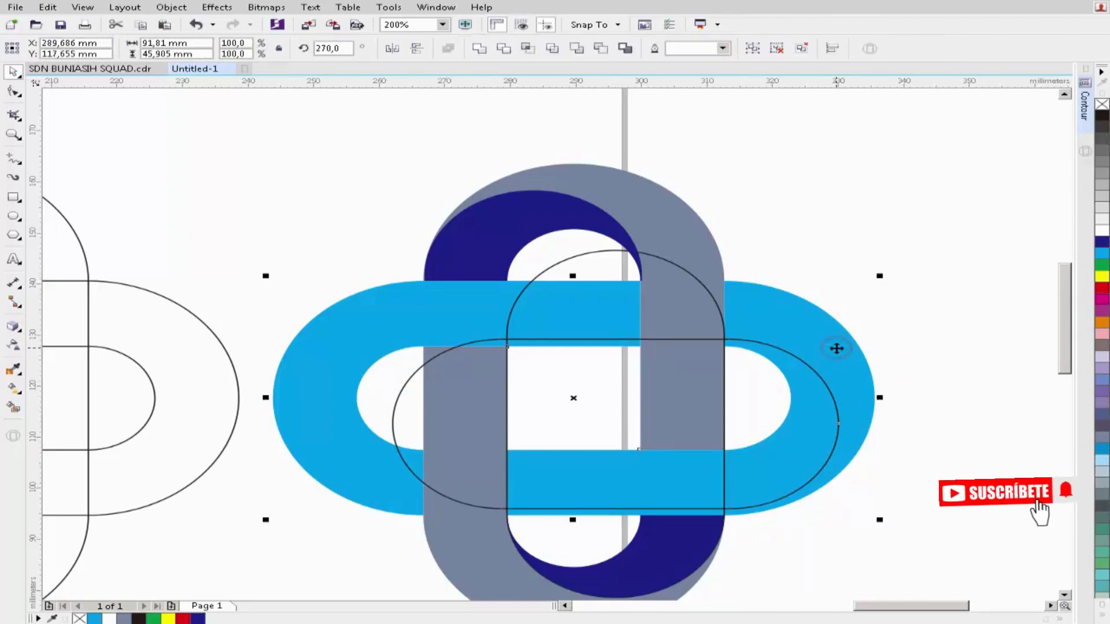
key("b")
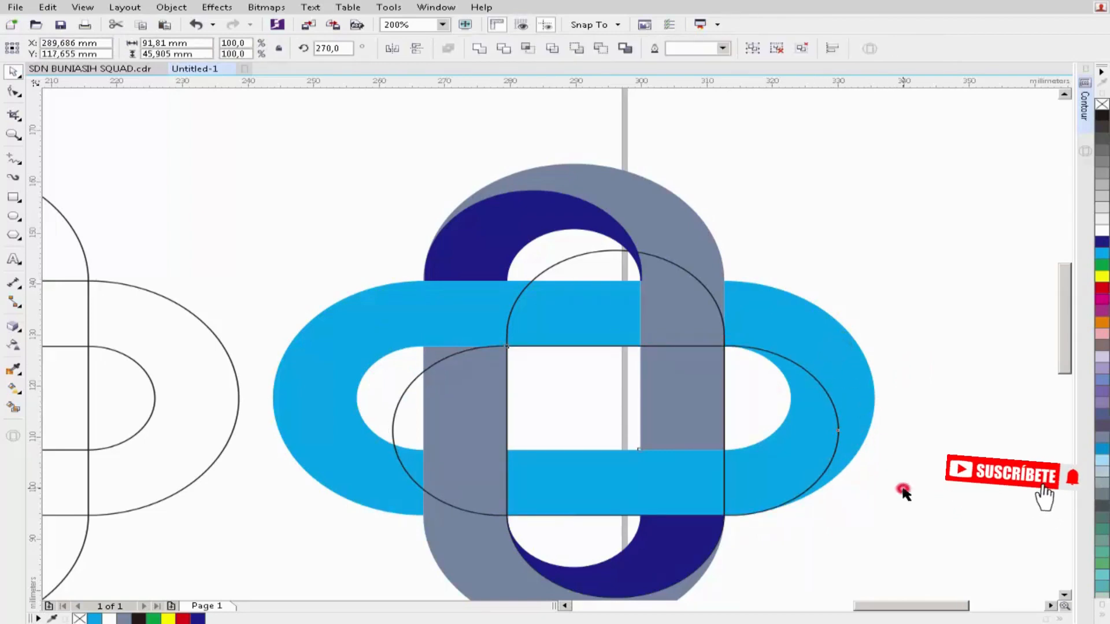
left_click(901, 486)
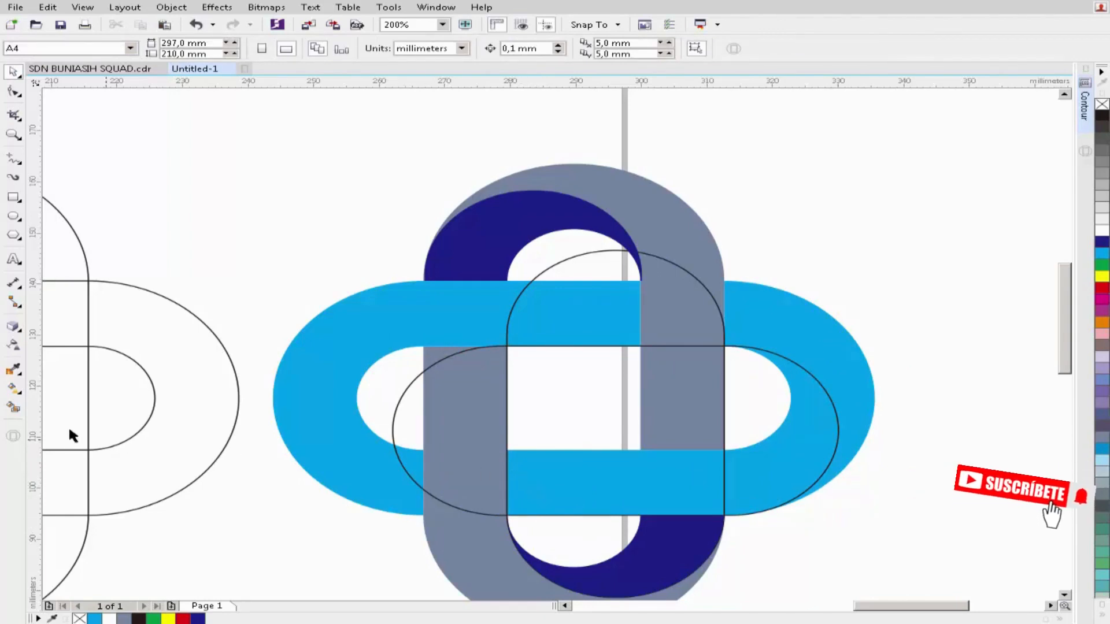
Step: Delete the original vertical rounded rectangle outline, keeping its horizontal copy
left_click(13, 407)
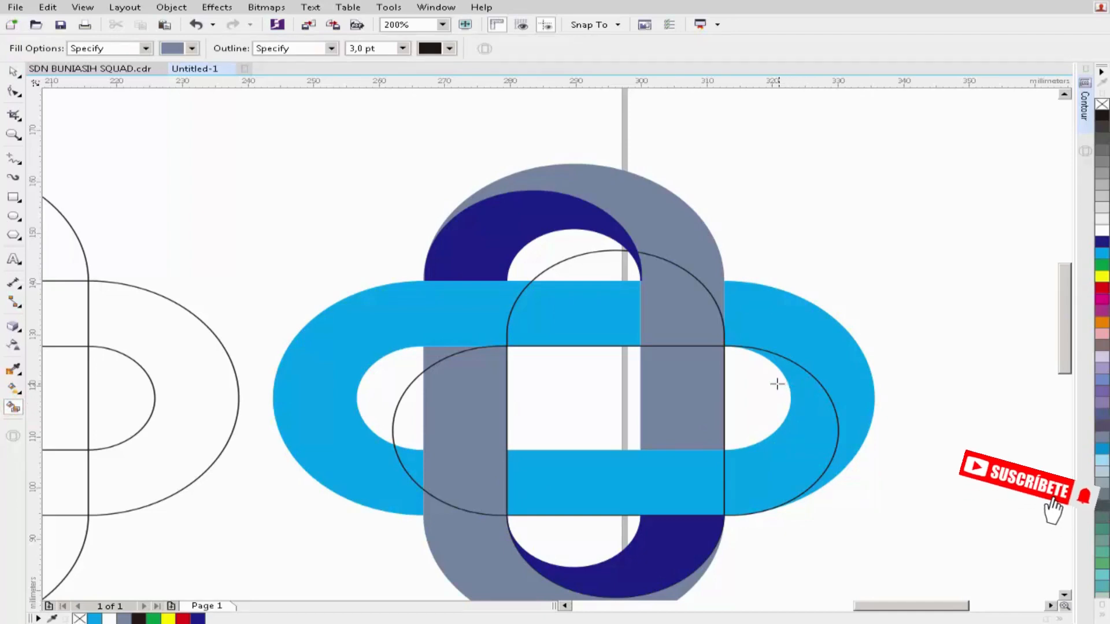
scroll(775, 384, "down", 1)
key("F4")
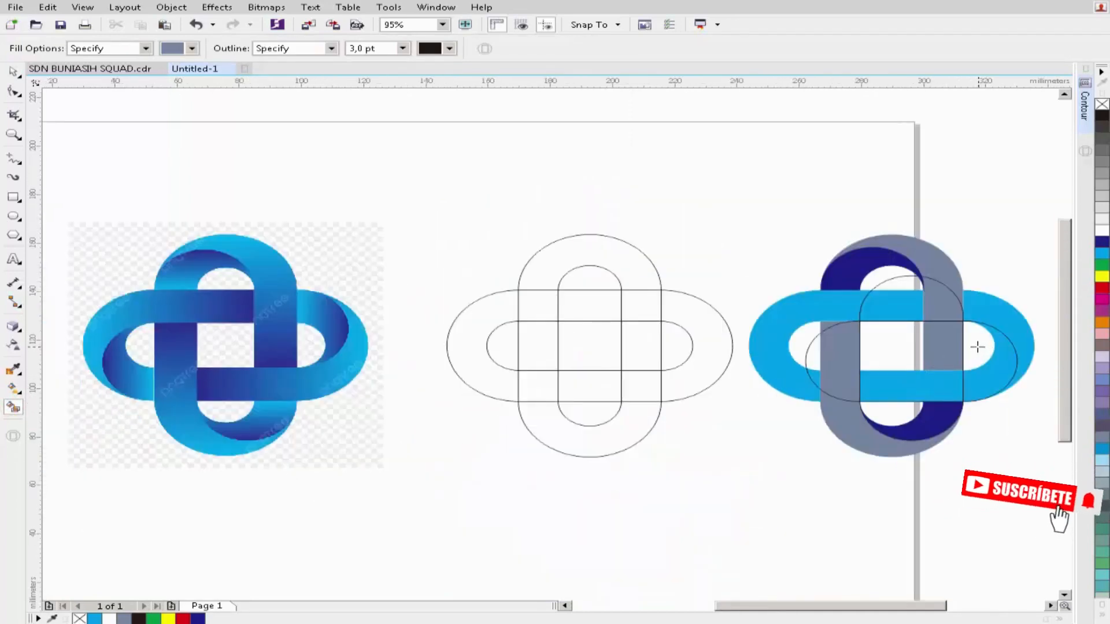
key("space")
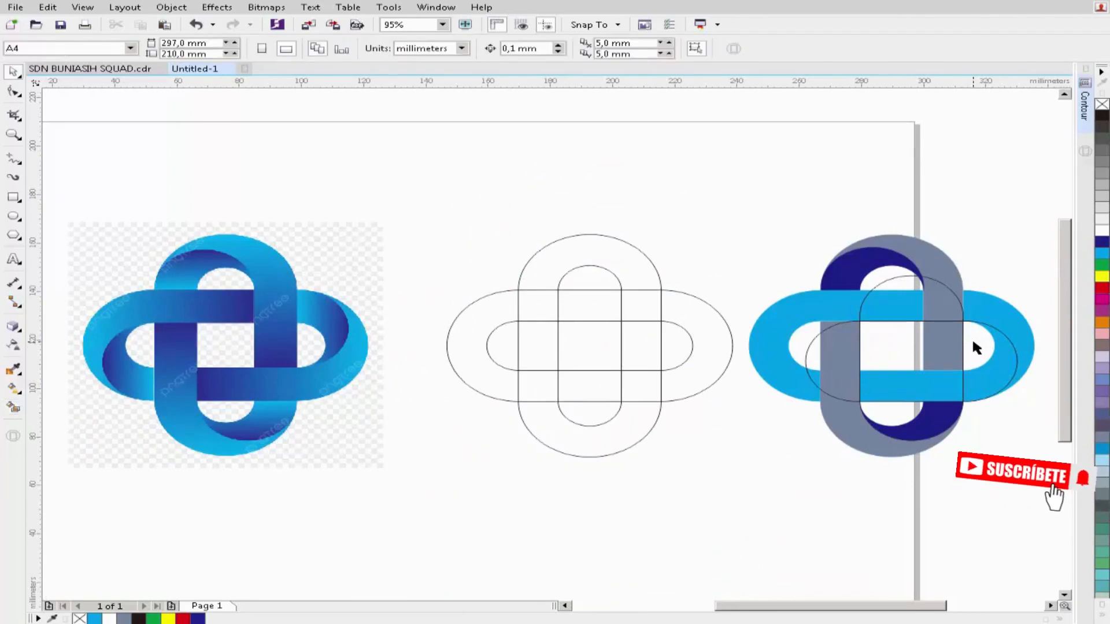
left_click(894, 284)
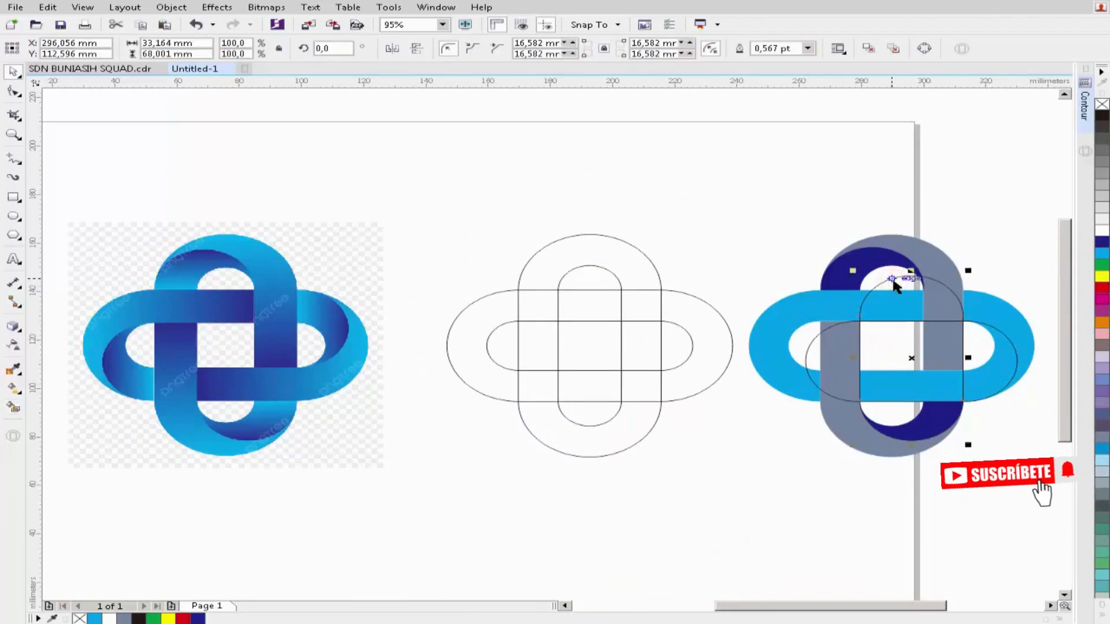
key("Delete")
Step: Align the top of the horizontal rounded rectangle outline with the top edge of the horizontal cyan loop
left_click(969, 341)
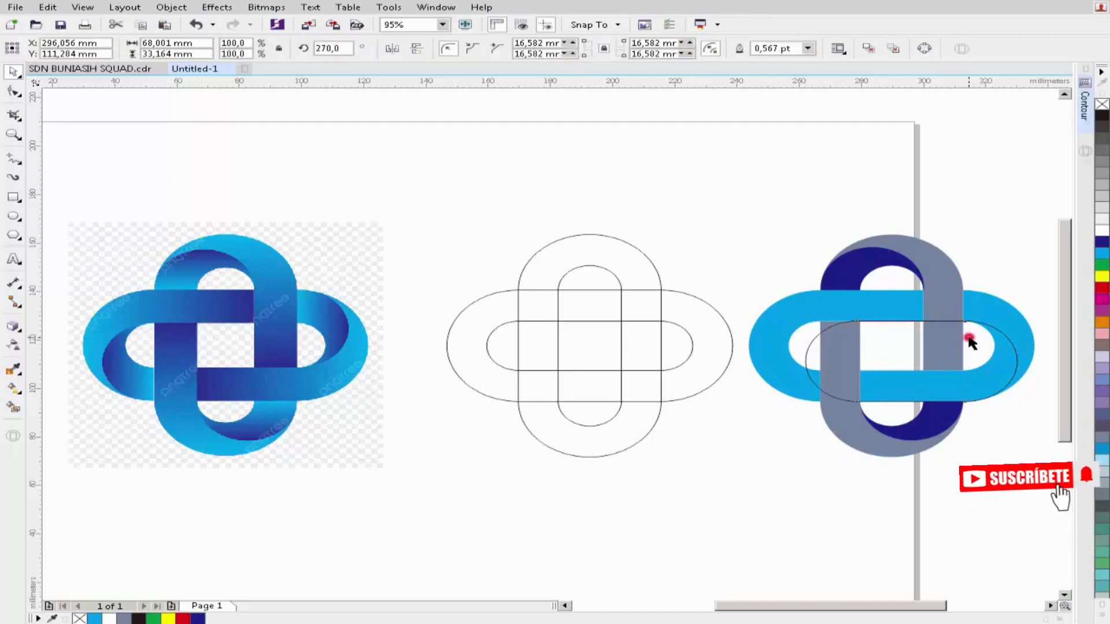
left_click(974, 302, "shift")
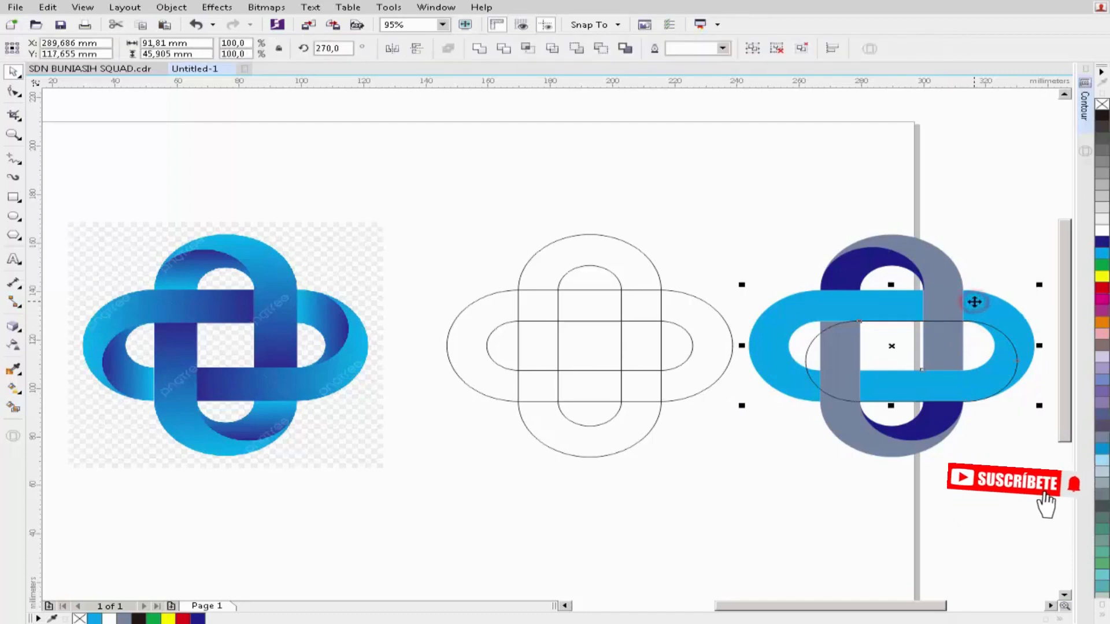
key("t")
left_click(992, 224)
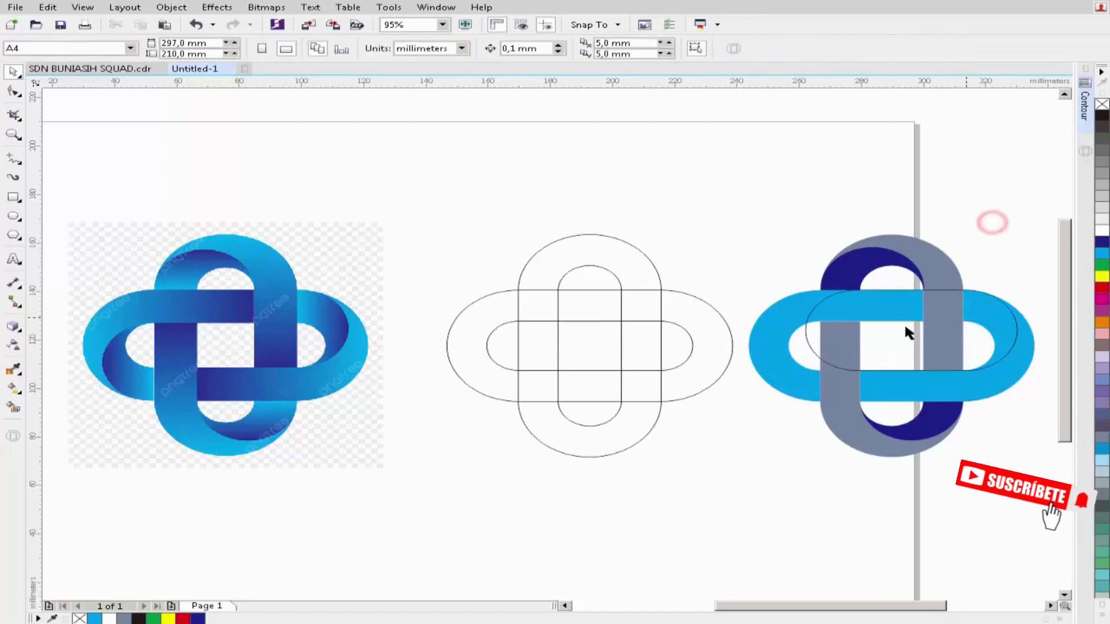
Step: Create a Smart Fill shape between the outline and the cyan loop's right inner curve, coloured navy with no outline
left_click(14, 406)
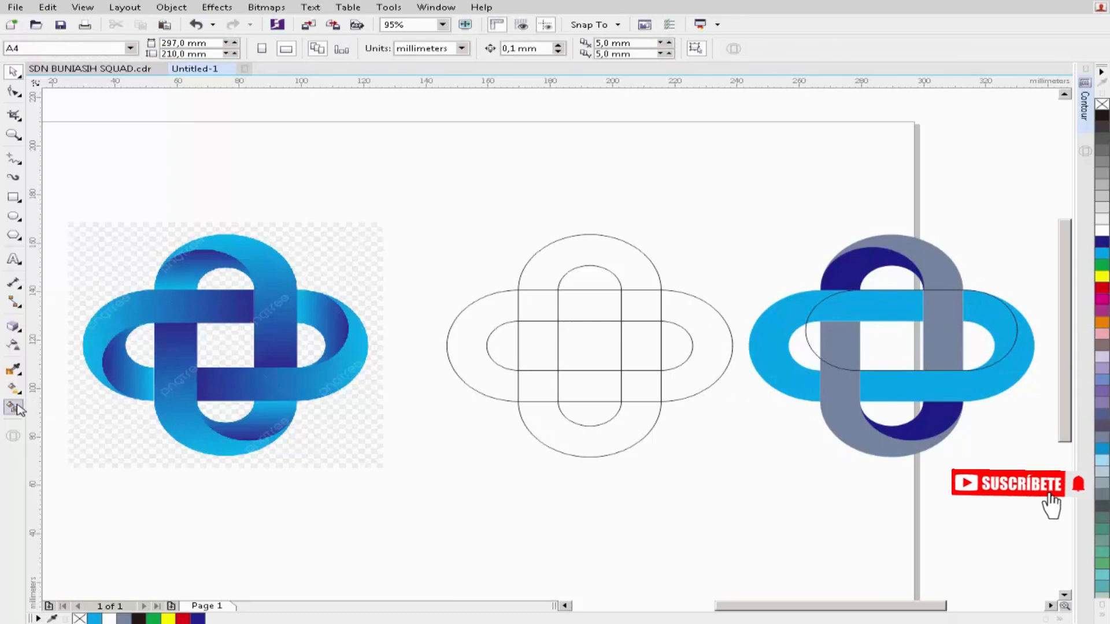
left_click(979, 312)
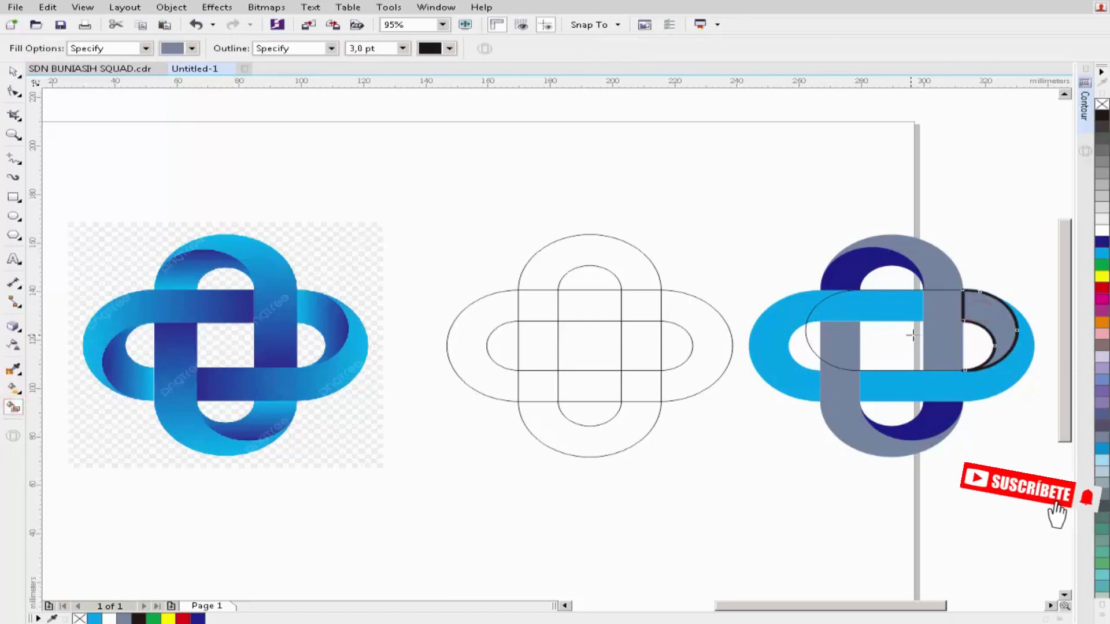
key("space")
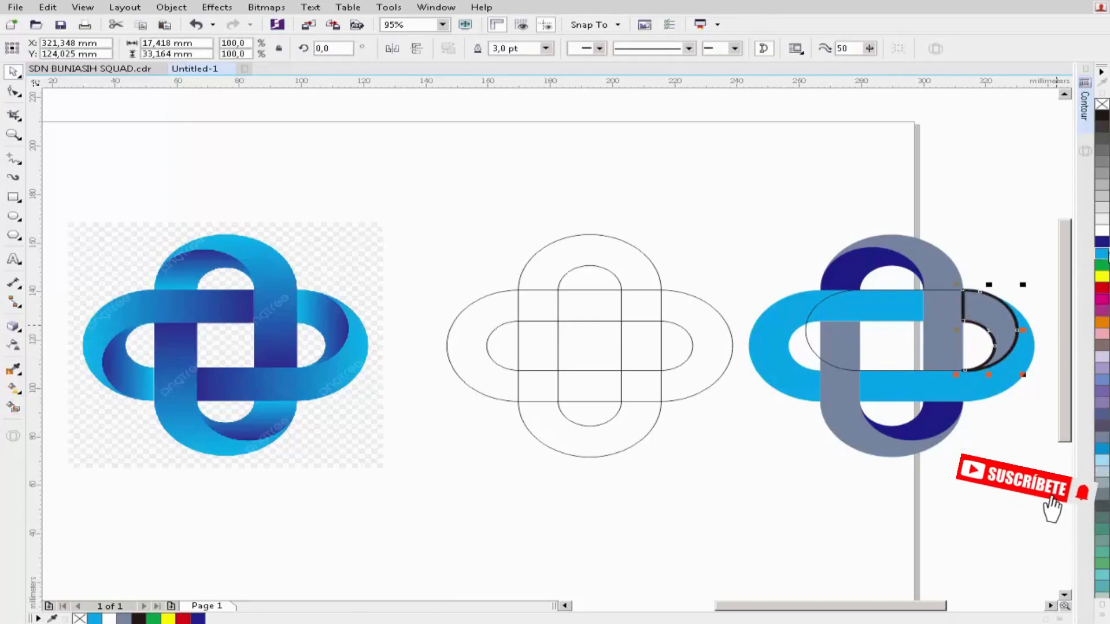
left_click(1102, 241)
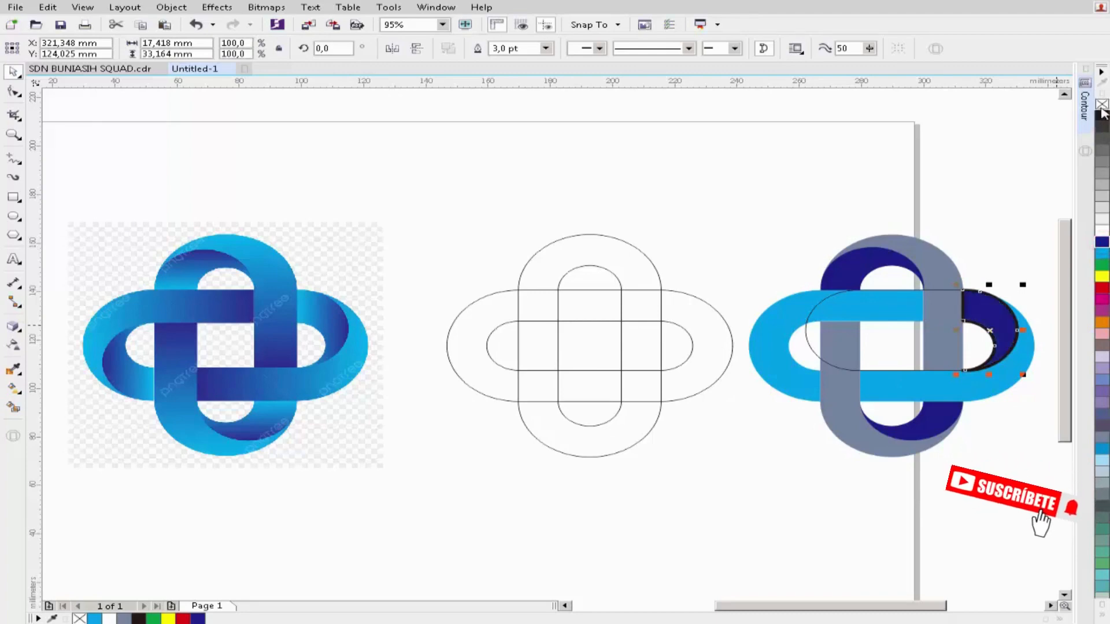
right_click(1101, 105)
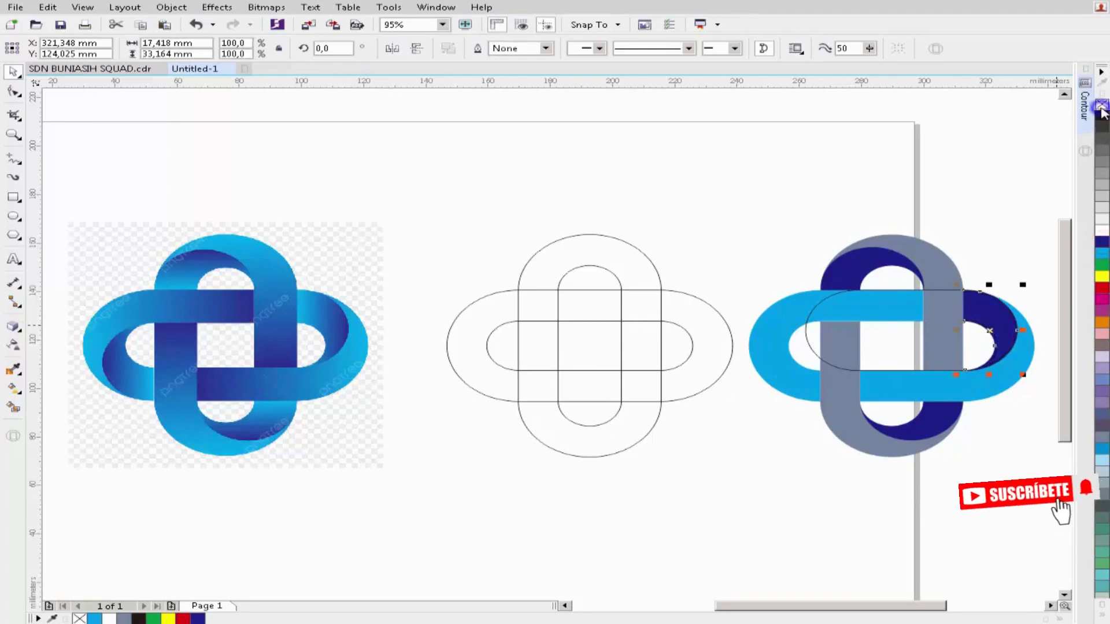
left_click(733, 243)
Step: Align the bottom of the horizontal rounded rectangle outline with the bottom edge of the cyan loop
left_click(890, 352)
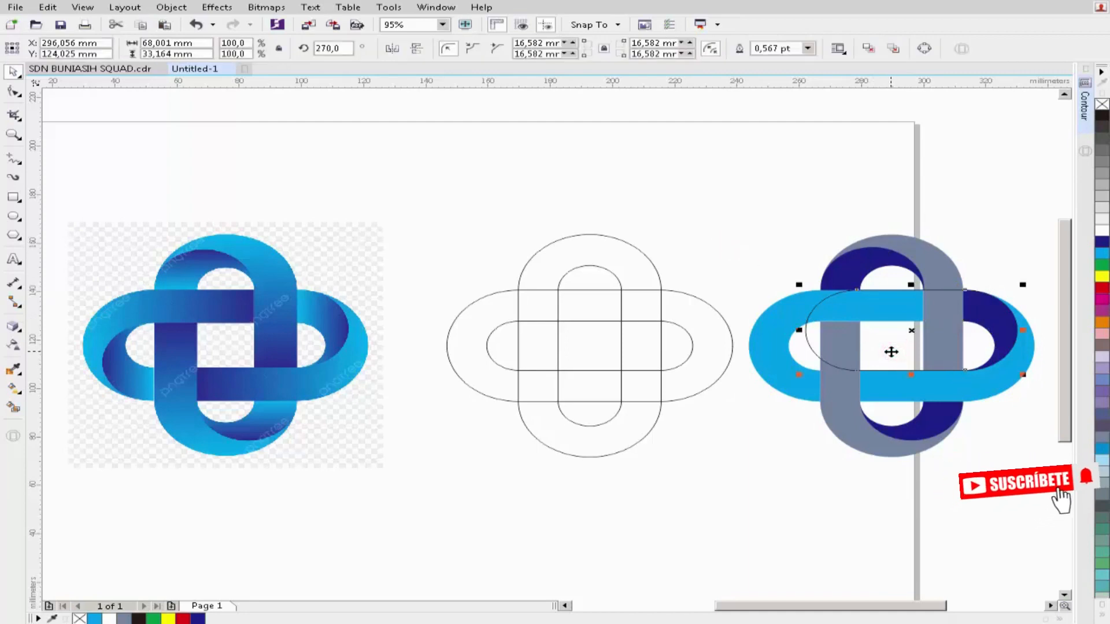
left_click(889, 391, "shift")
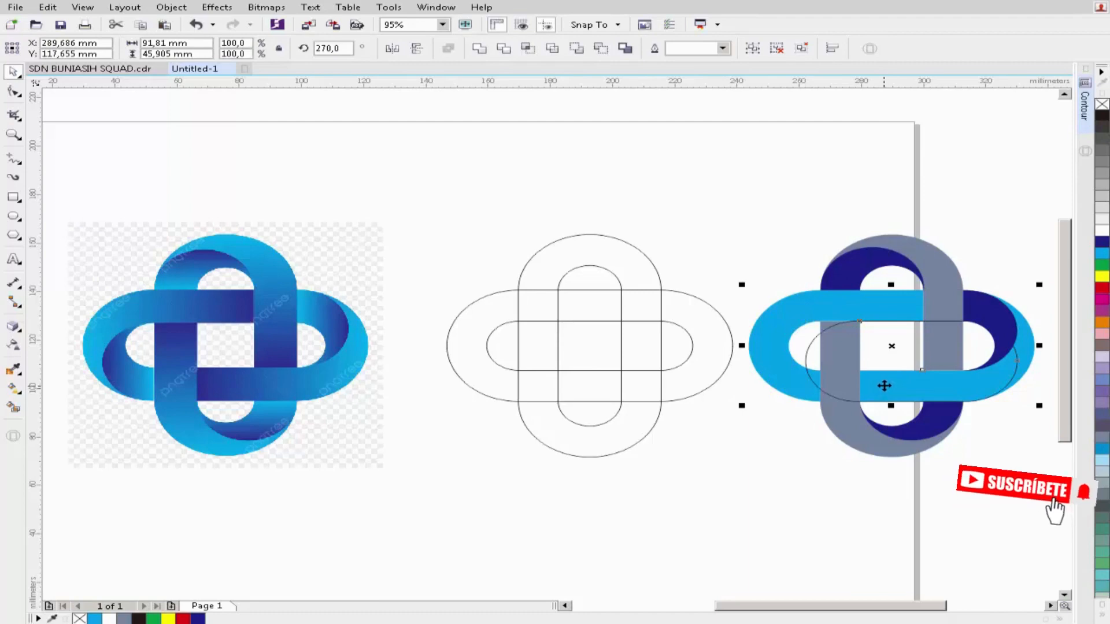
left_click(747, 238)
Step: Move the rounded rectangle outline about 12 mm to the left so its curved end crosses the cyan loop's left end
left_click(891, 346)
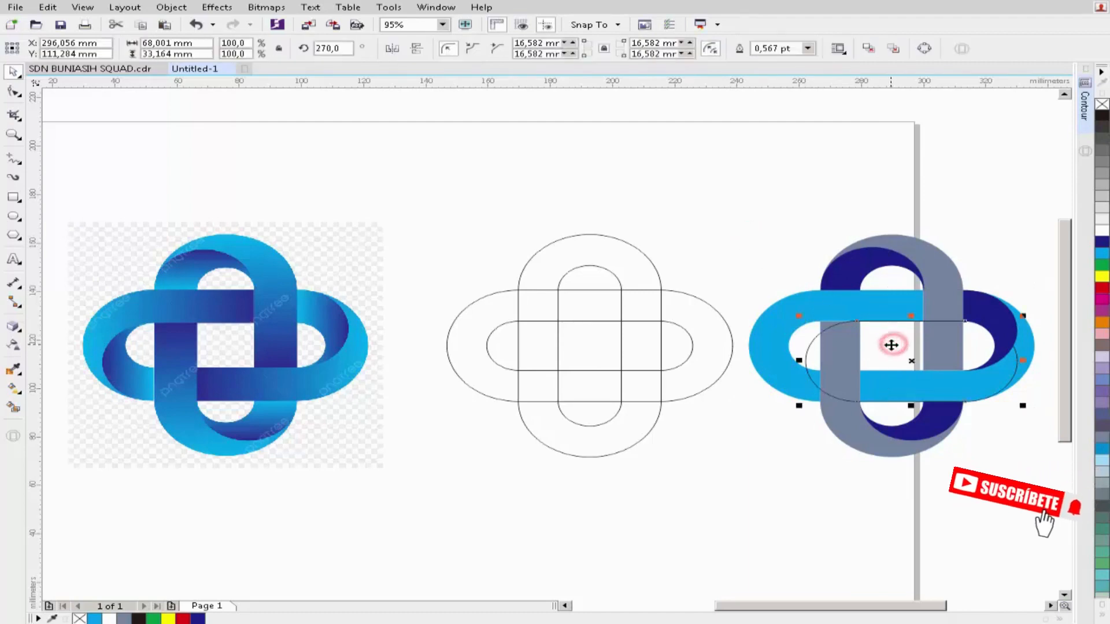
left_click_drag(891, 345, 861, 349)
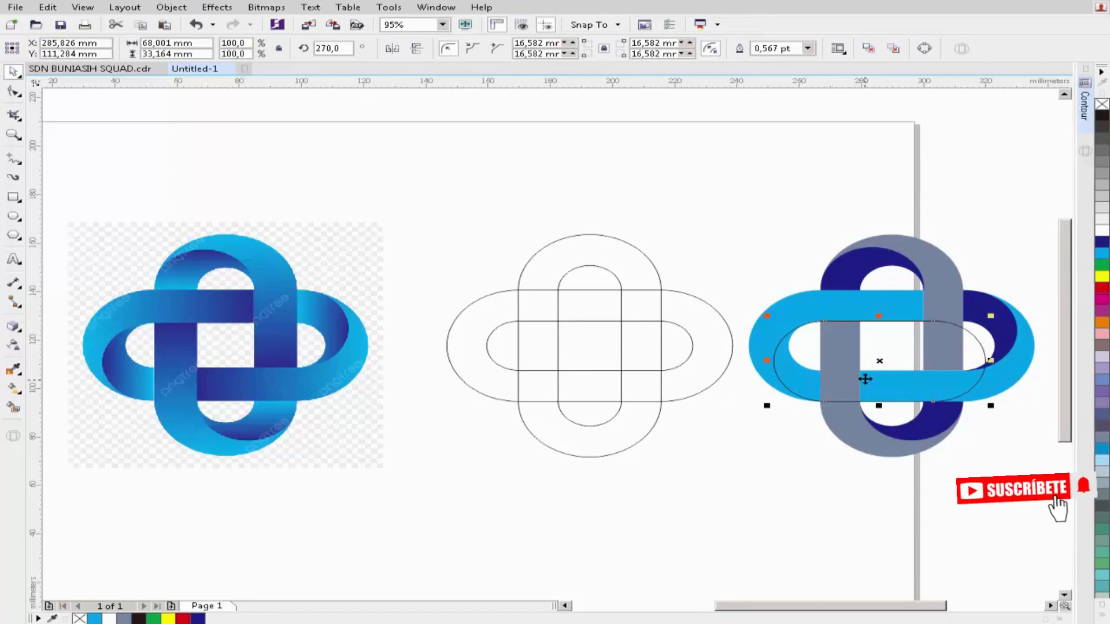
scroll(865, 379, "up", 2)
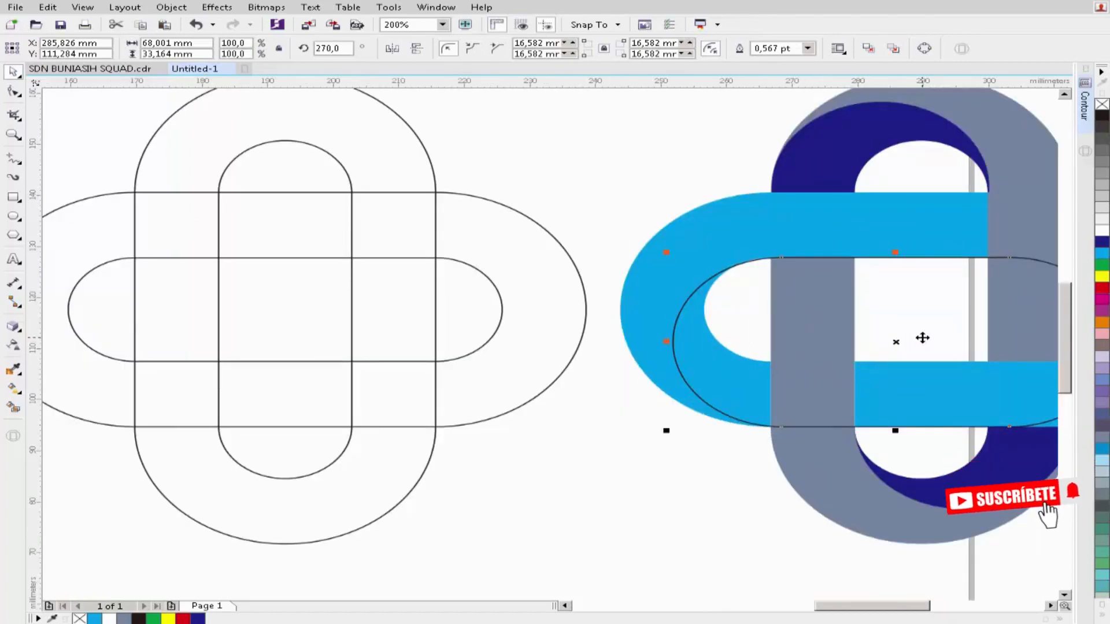
left_click_drag(922, 337, 911, 337)
Step: Create a Smart Fill shape between the outline and the cyan loop's left inner curve, coloured navy with no outline
scroll(879, 434, "up", 1)
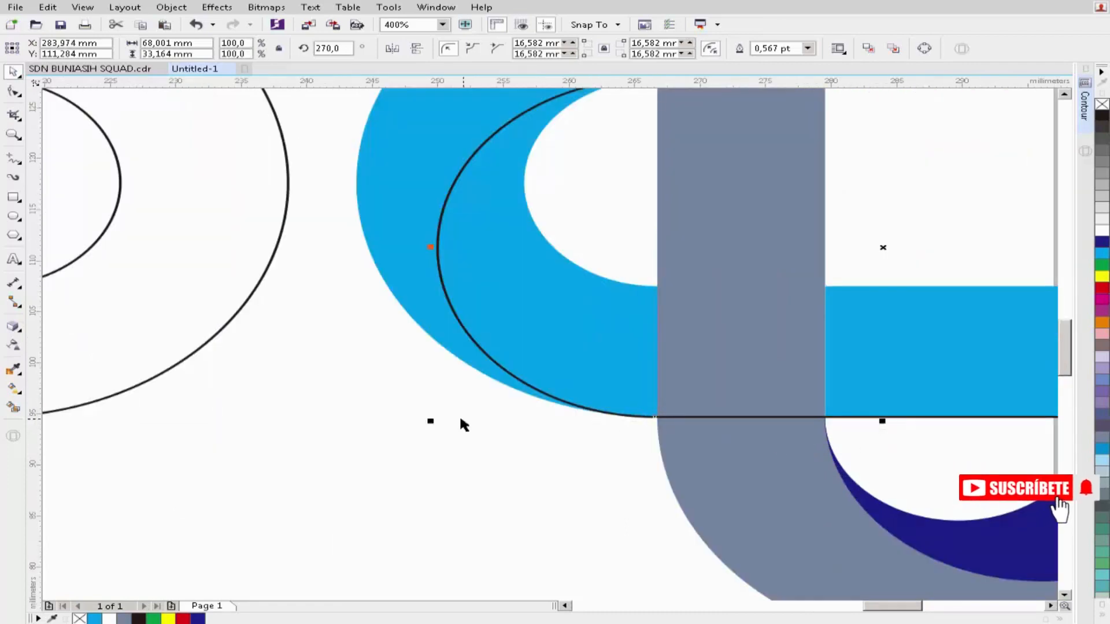
left_click(12, 409)
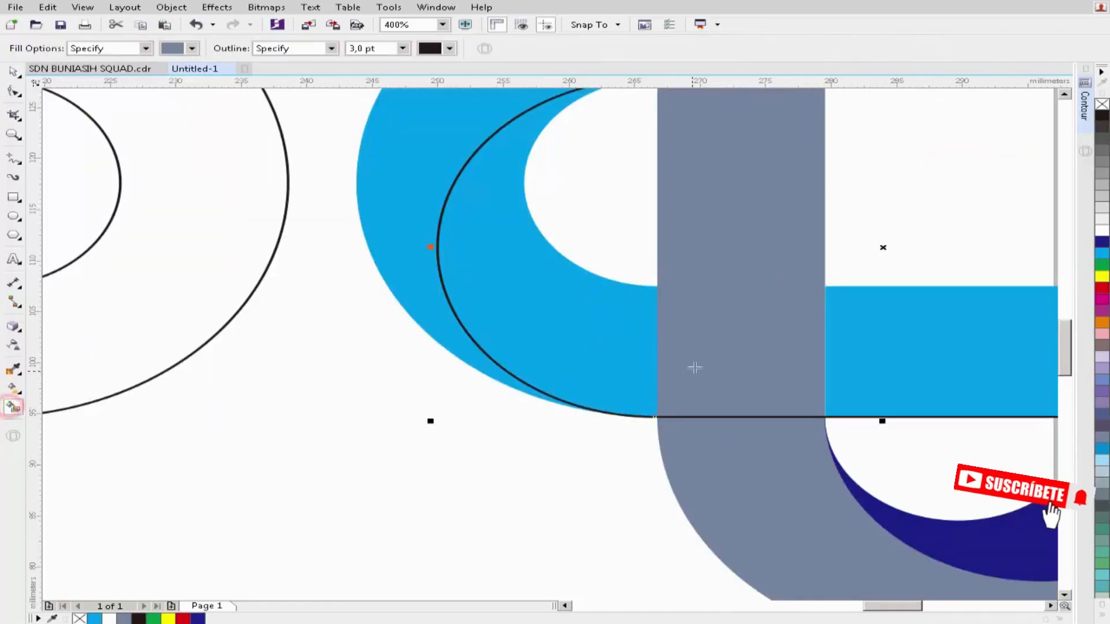
left_click(614, 340)
scroll(472, 439, "down", 2)
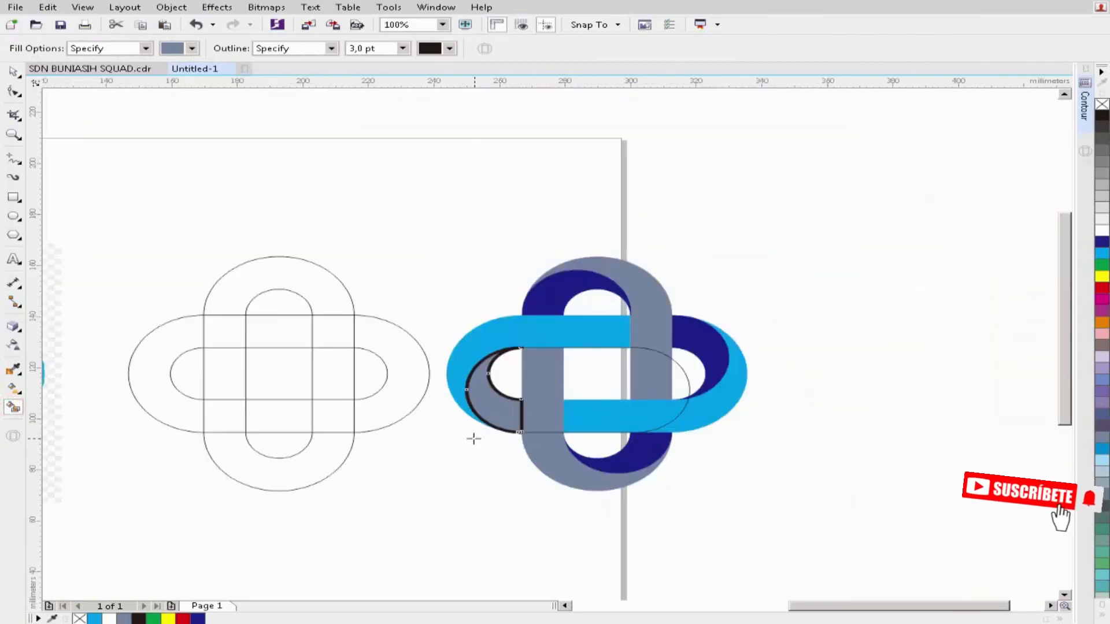
left_click(1103, 242)
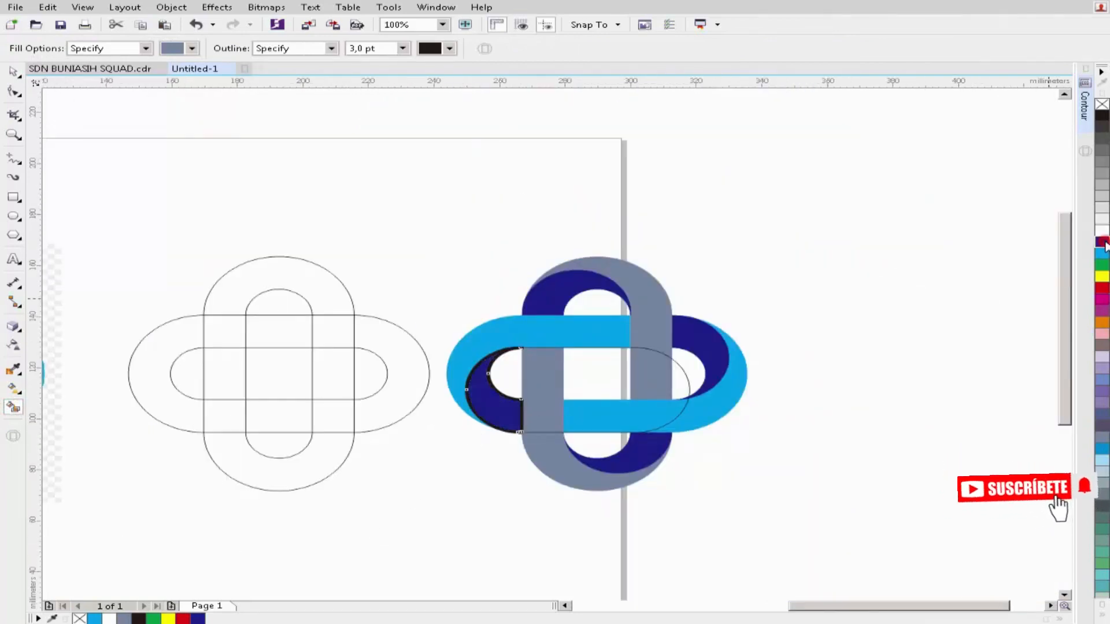
right_click(1100, 104)
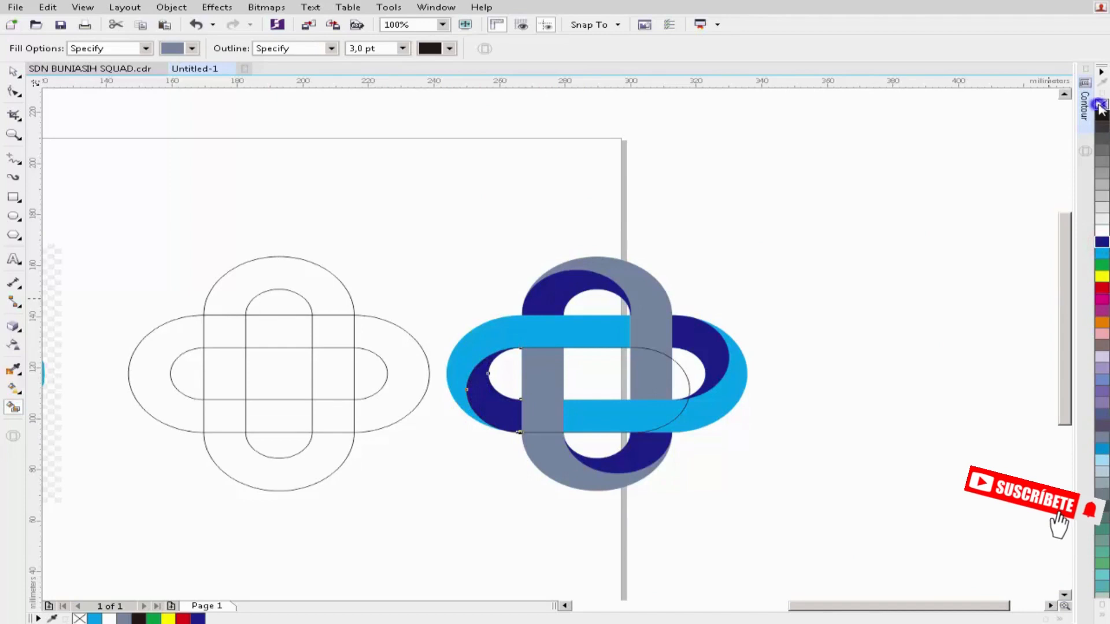
key("space")
left_click(731, 237)
Step: Pull the horizontal rounded rectangle outline away from the logo and delete it
left_click(586, 369)
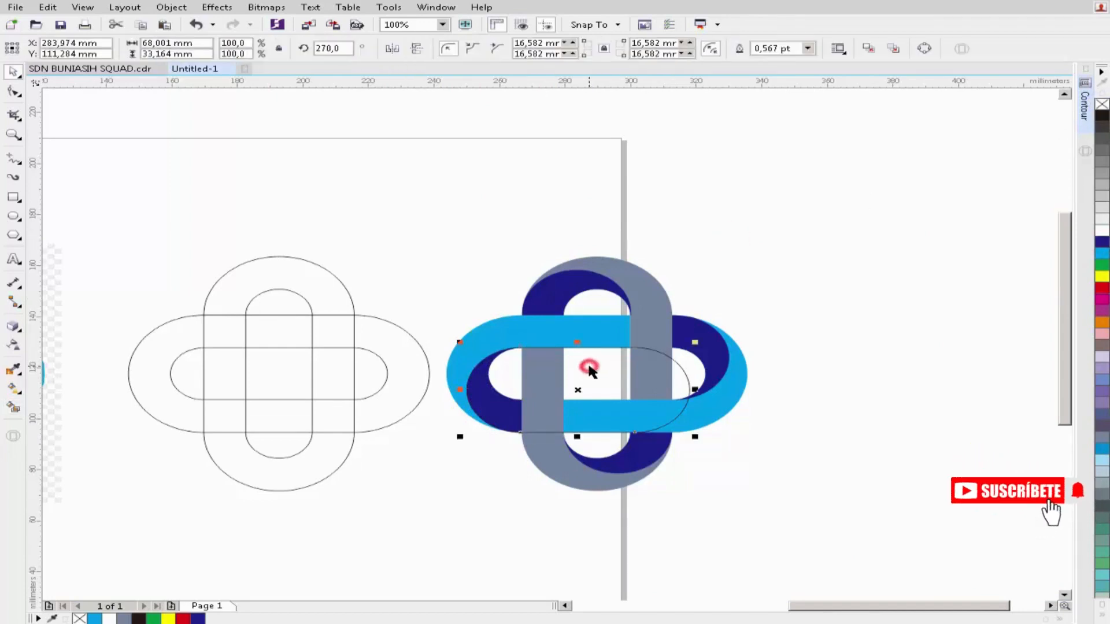
left_click_drag(589, 367, 759, 342)
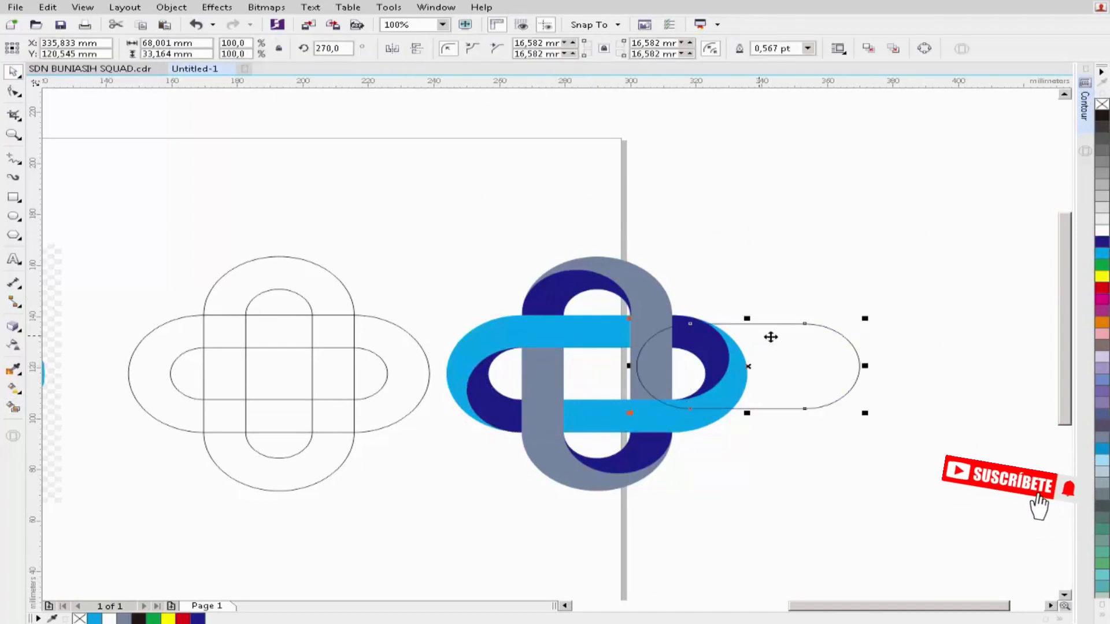
right_click(815, 353)
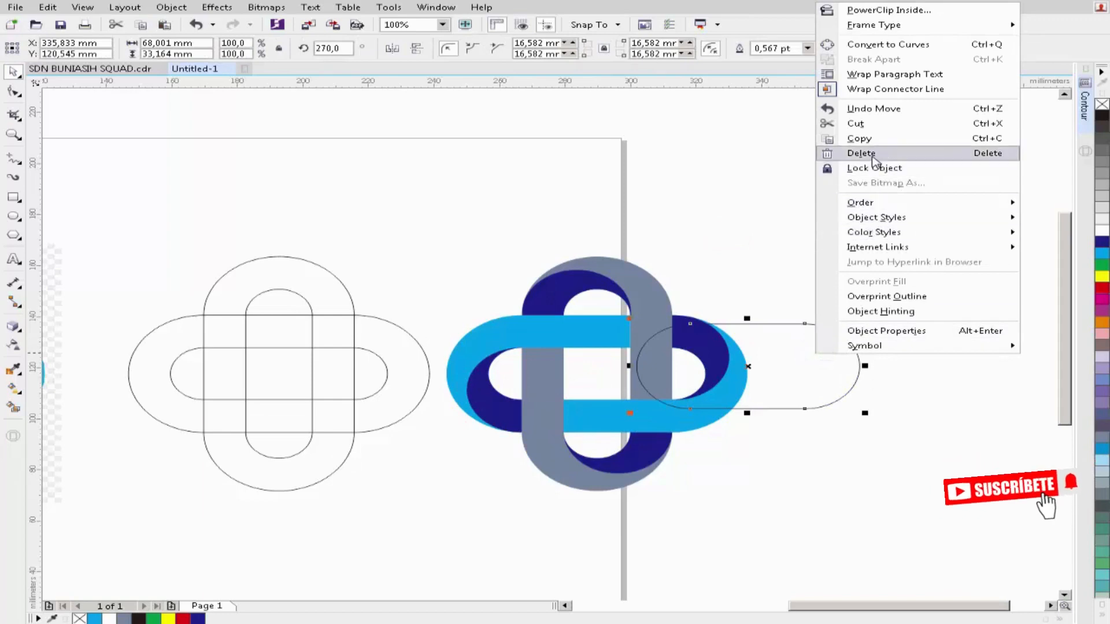
left_click(861, 153)
Step: Delete the unfilled construction loops between the reference image and the coloured logo
scroll(501, 352, "down", 2)
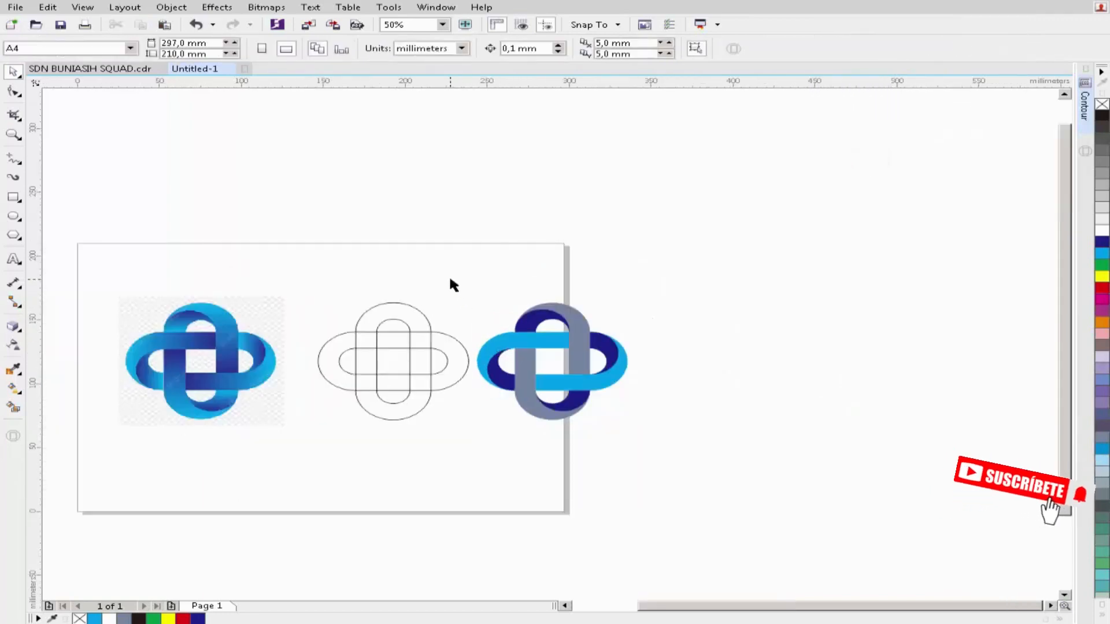
left_click_drag(460, 273, 305, 457)
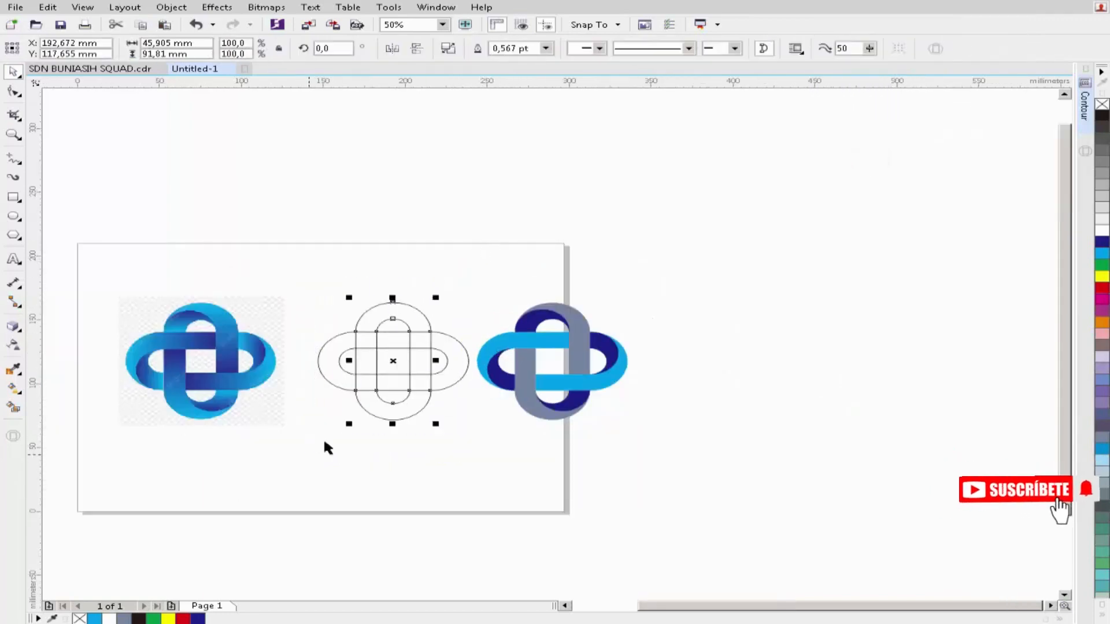
left_click_drag(473, 236, 311, 453)
right_click(419, 339)
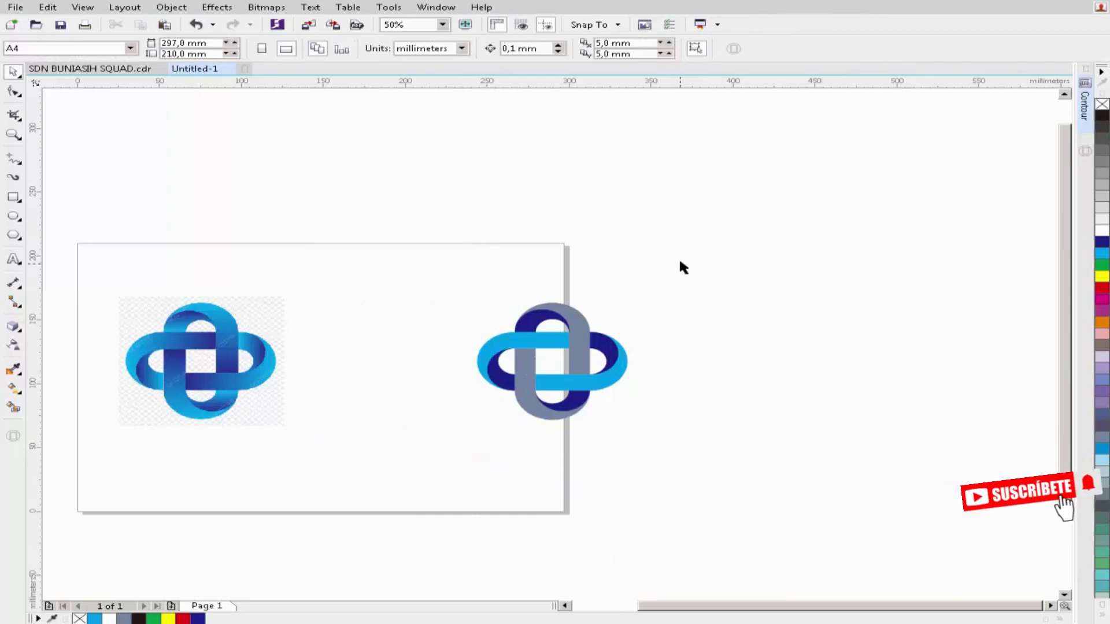
Step: Move the entire coloured logo onto the page beside the reference image
left_click_drag(674, 250, 452, 456)
left_click_drag(527, 375, 369, 380)
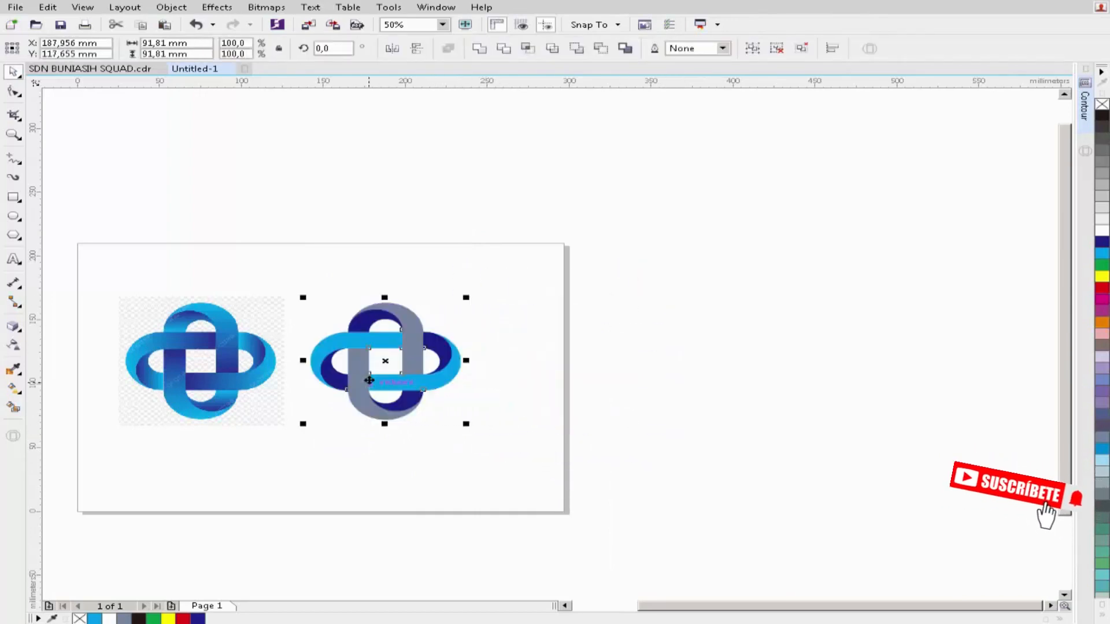
left_click(395, 466)
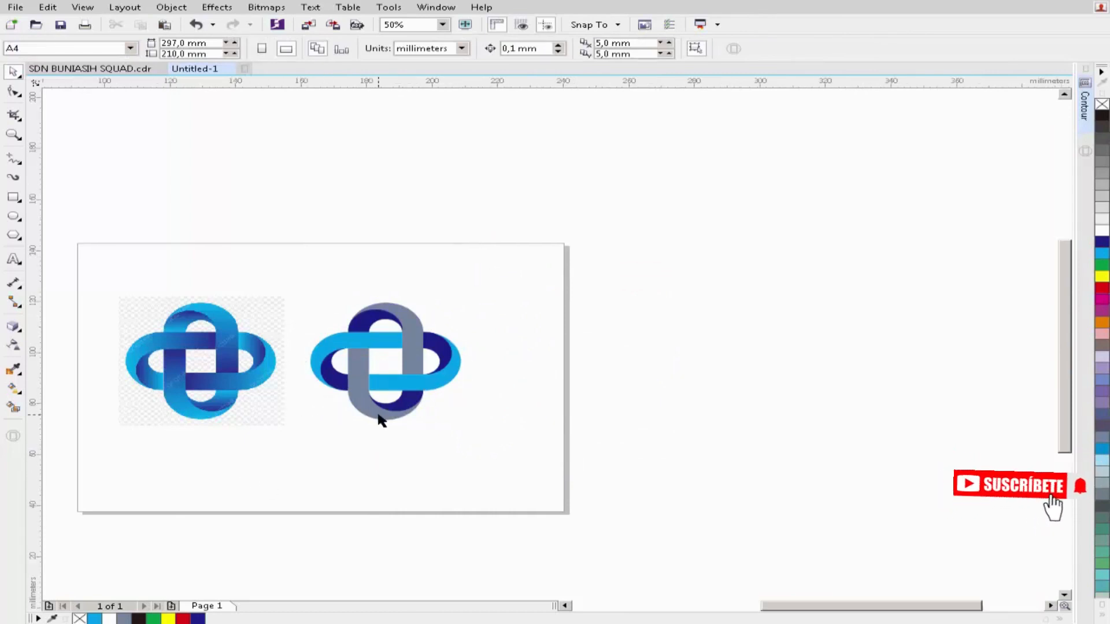
Step: Ungroup all the loops and fold shapes of the coloured logo into separate pieces
scroll(379, 420, "up", 1)
left_click_drag(836, 608, 797, 607)
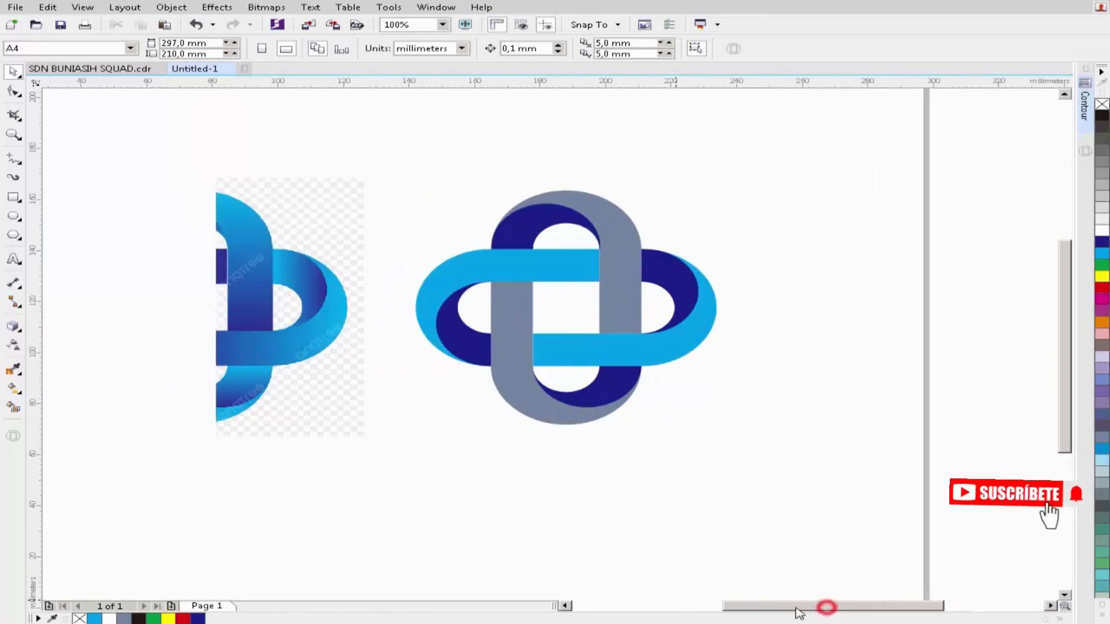
key("F4")
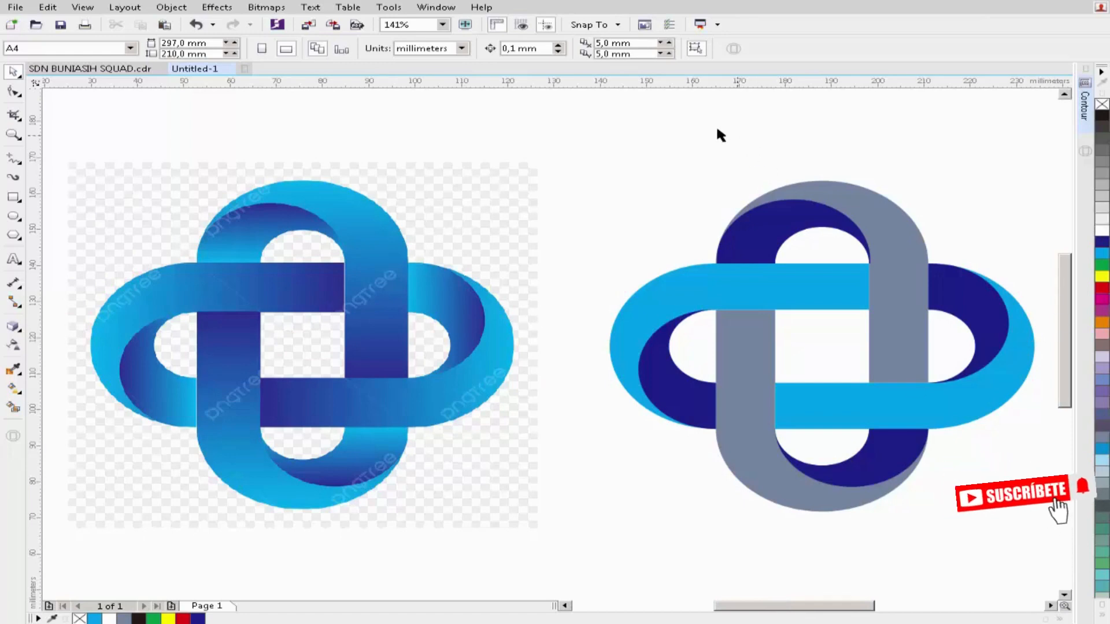
left_click(906, 342)
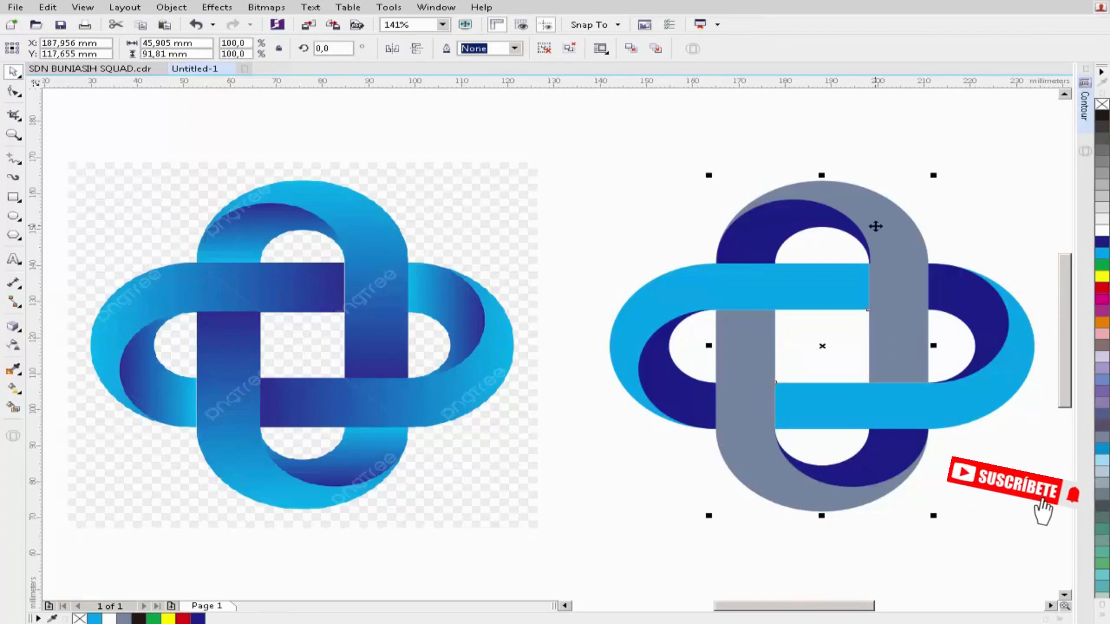
left_click(613, 125)
left_click_drag(580, 262, 1039, 543)
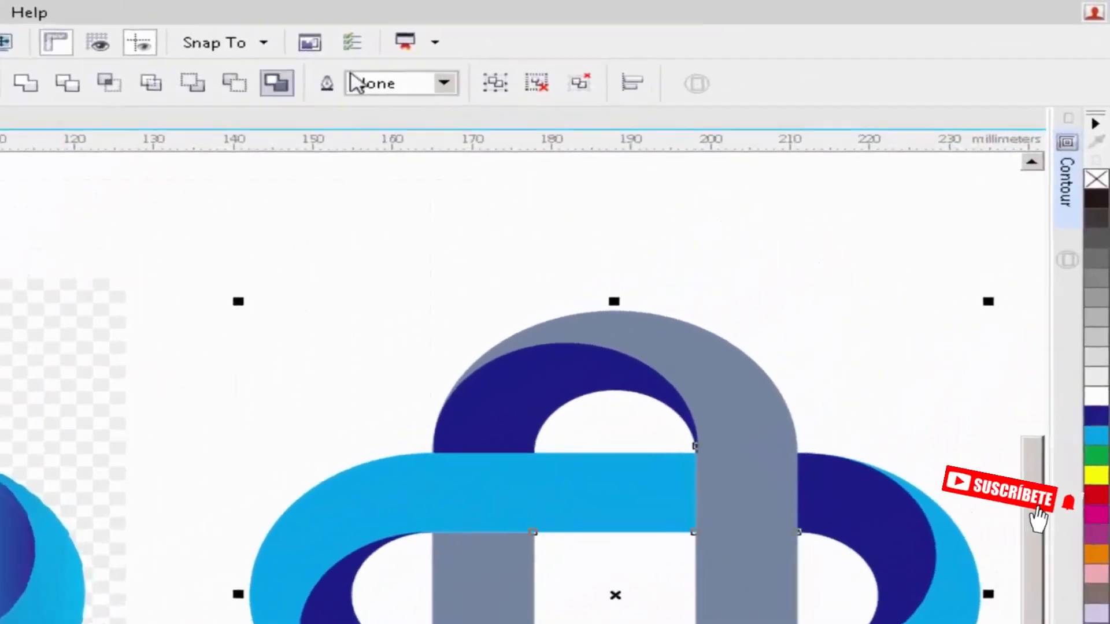
left_click(536, 82)
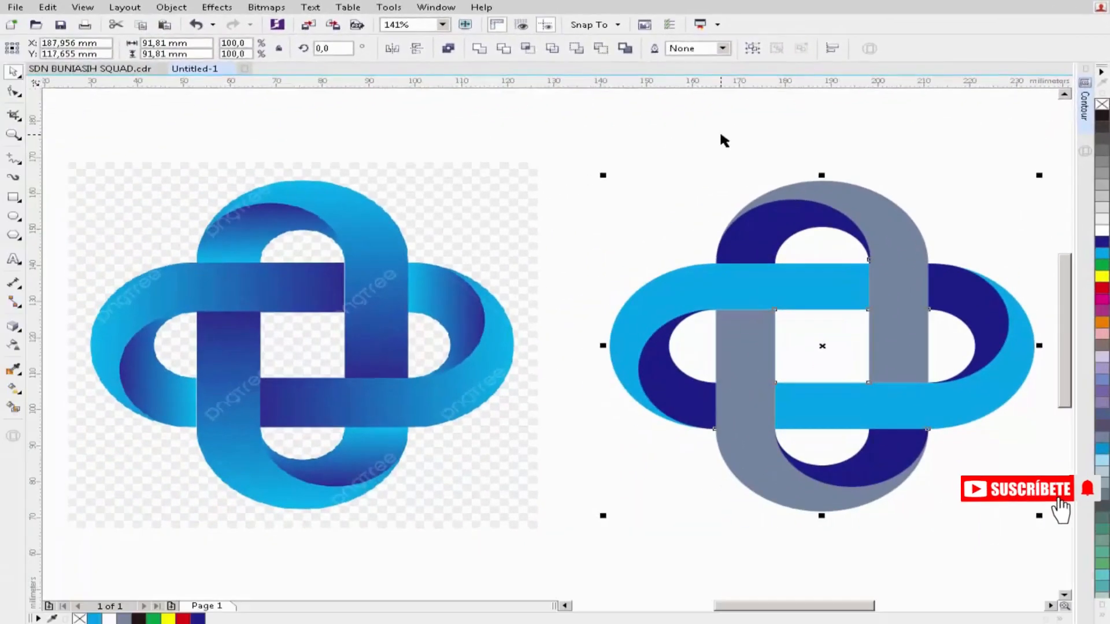
left_click(719, 132)
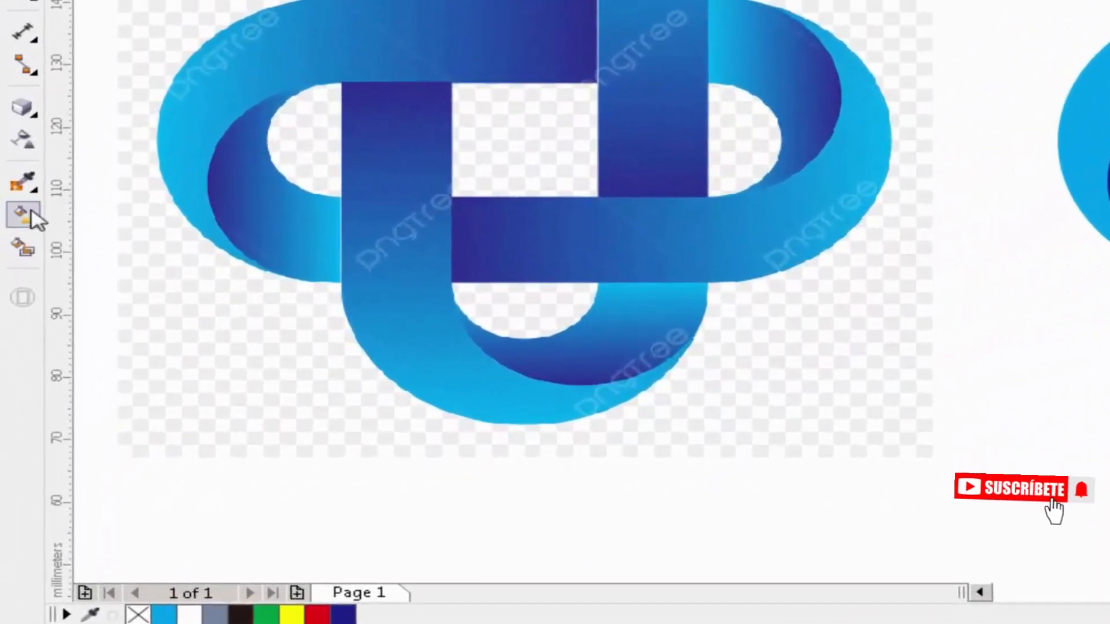
Step: Apply a linear gradient running vertically down the straight band of the upper grey loop piece with the Interactive Fill tool
left_click(33, 215)
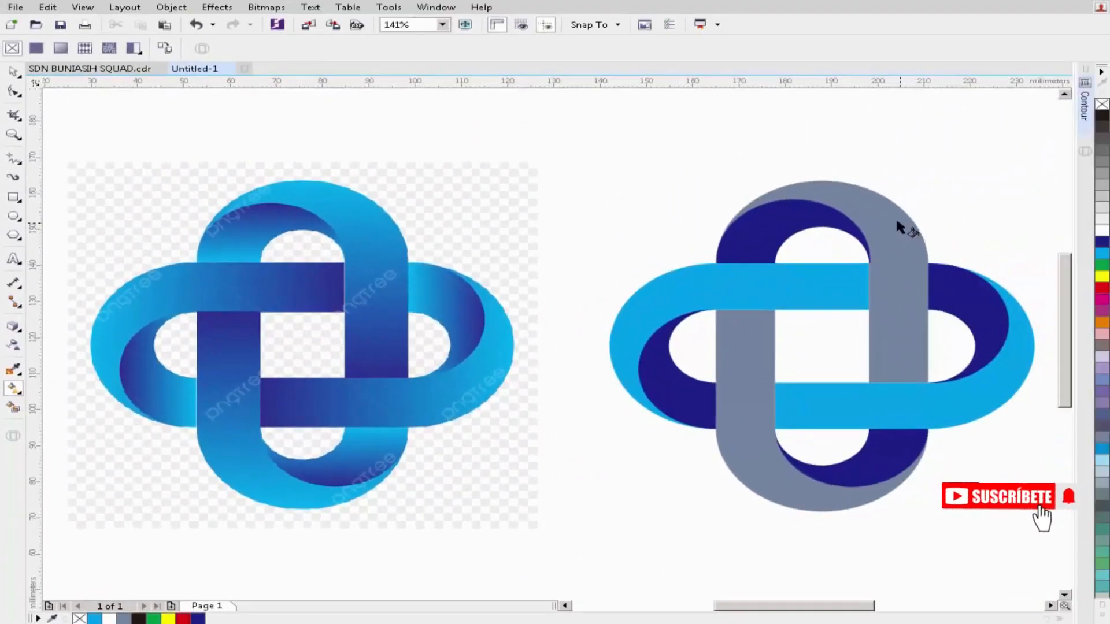
left_click(899, 376)
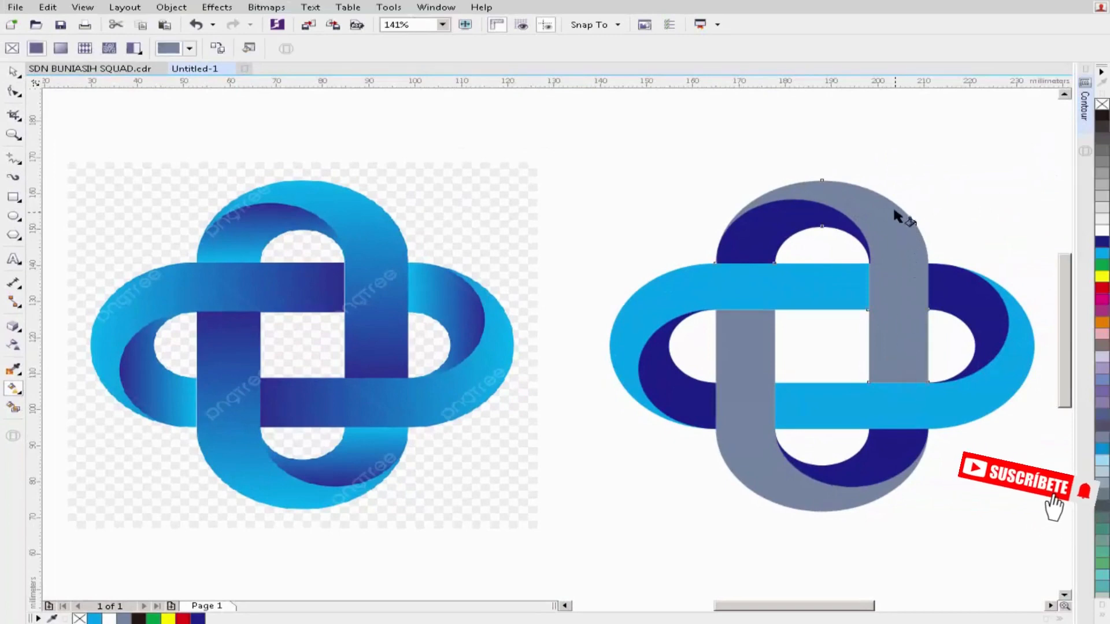
left_click_drag(894, 203, 893, 363)
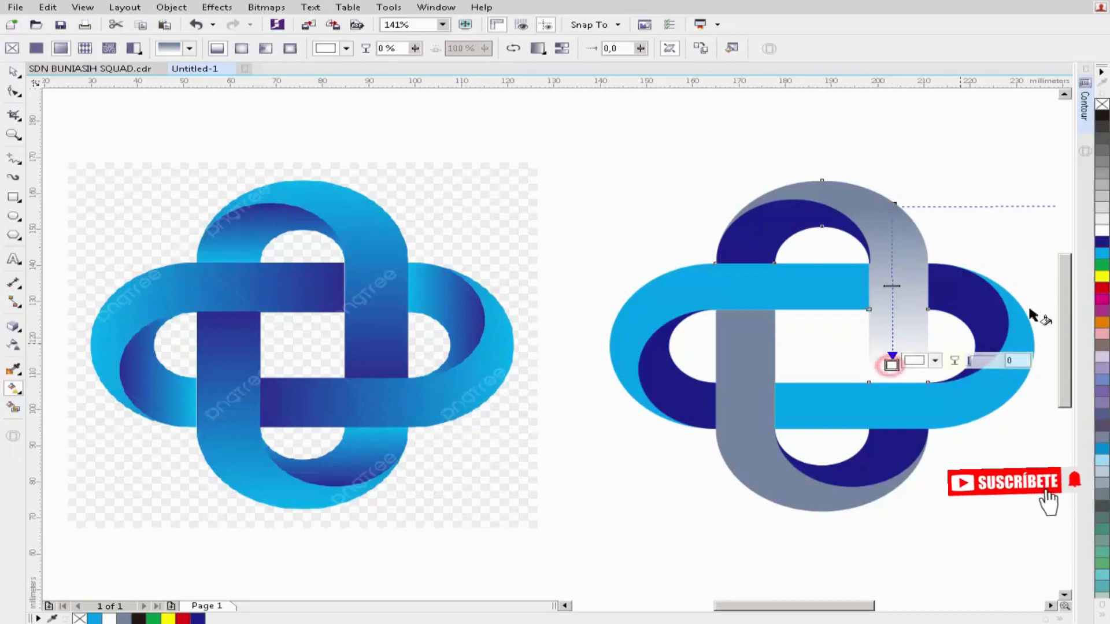
Step: Colour the upper loop's gradient from light blue at the arch to Blue (C100 M100), extending it to the vertical band's lower end
left_click(1104, 244)
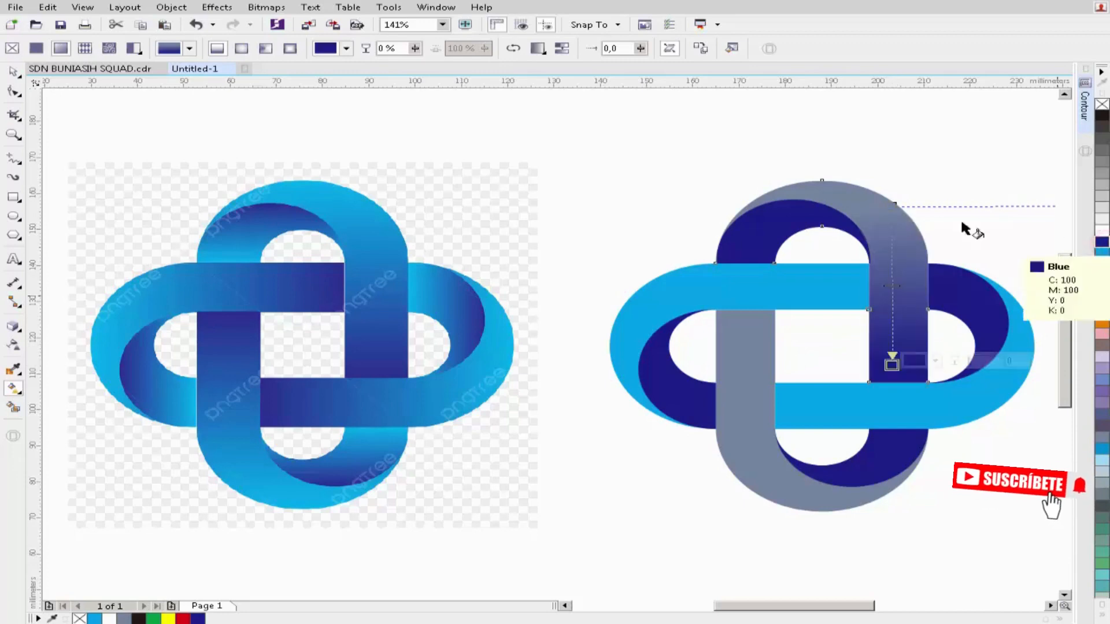
left_click(892, 207)
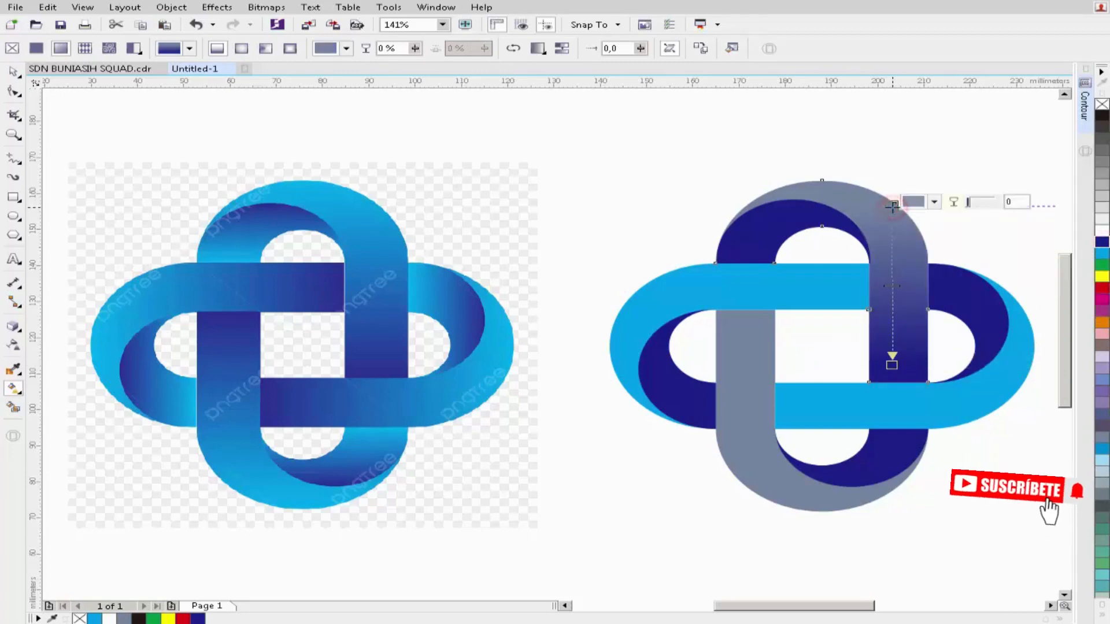
left_click(1104, 255)
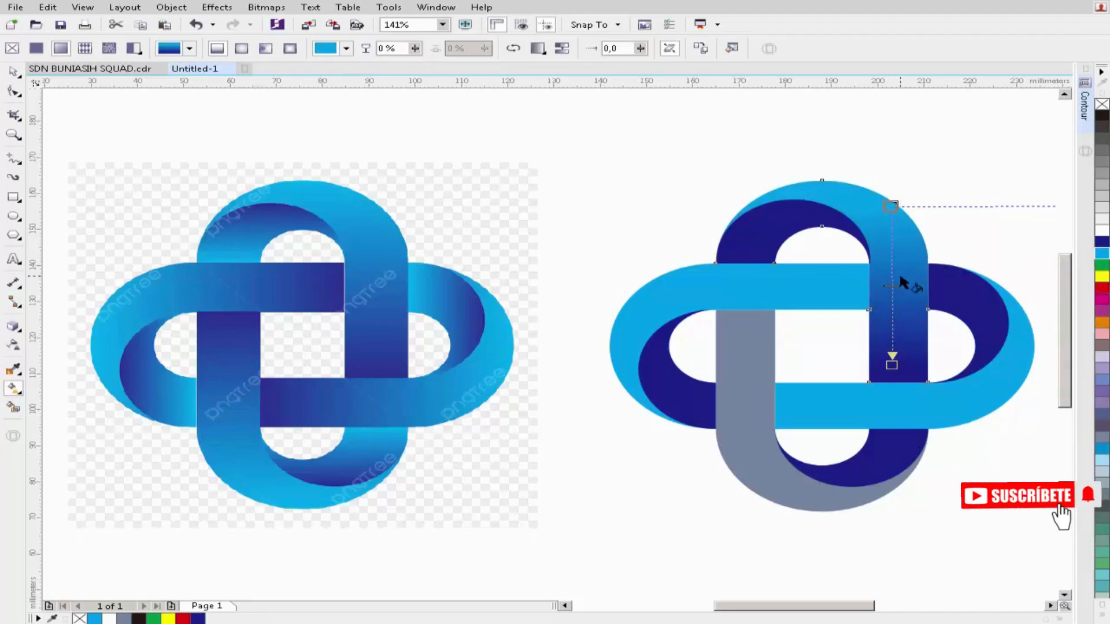
left_click(892, 366)
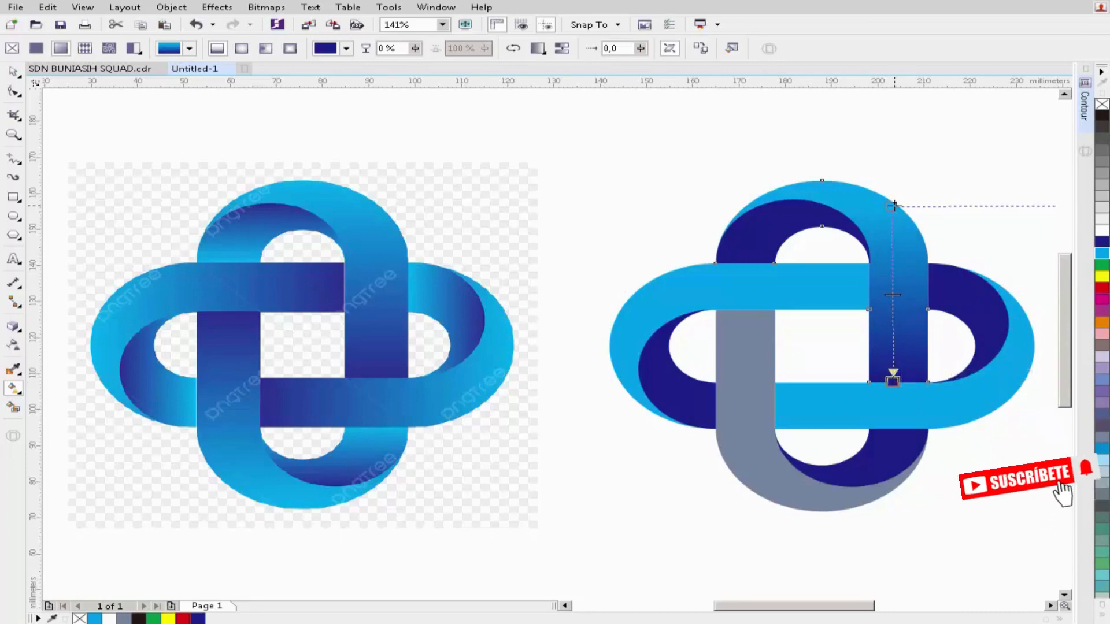
Step: Fill the upper navy fold with a vertical linear gradient, light blue at its base and Blue at the arch's outer edge
left_click(778, 219)
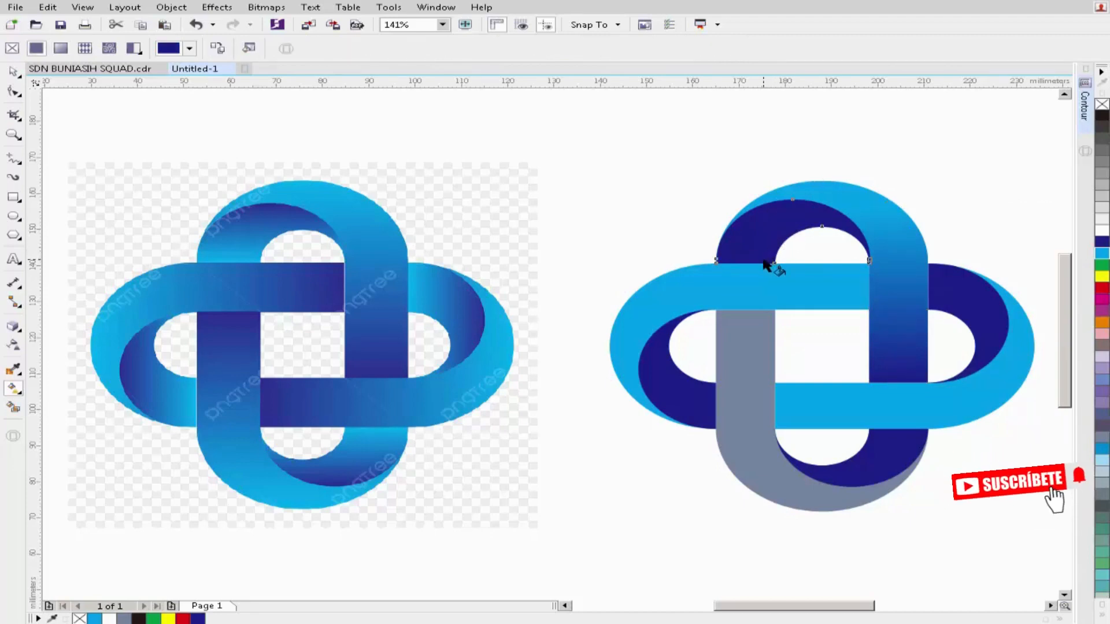
left_click_drag(763, 260, 762, 216)
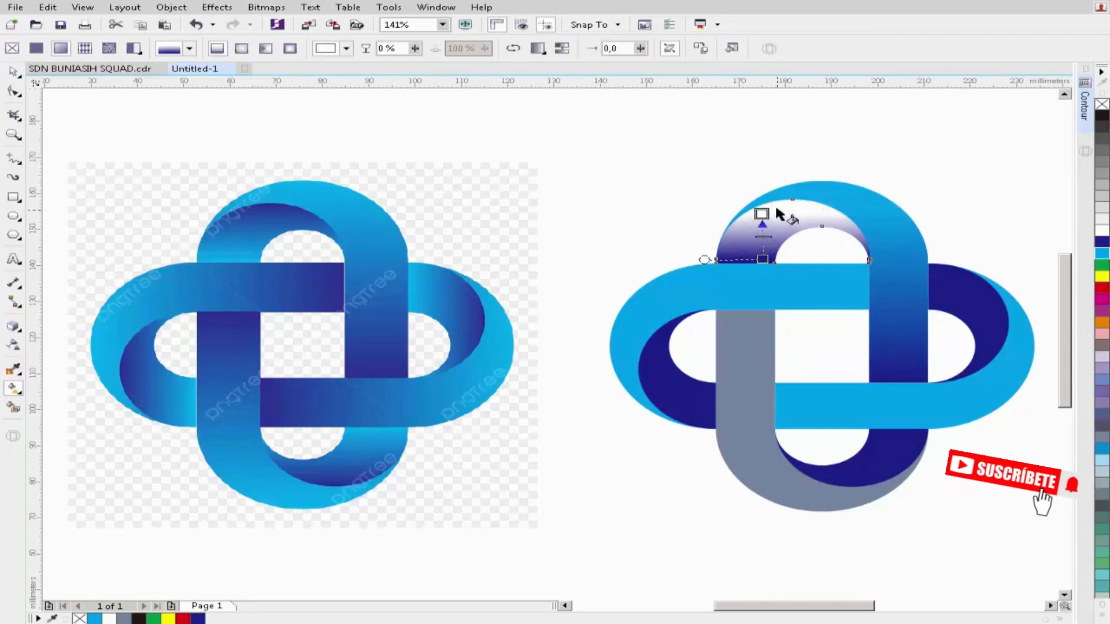
left_click(1103, 246)
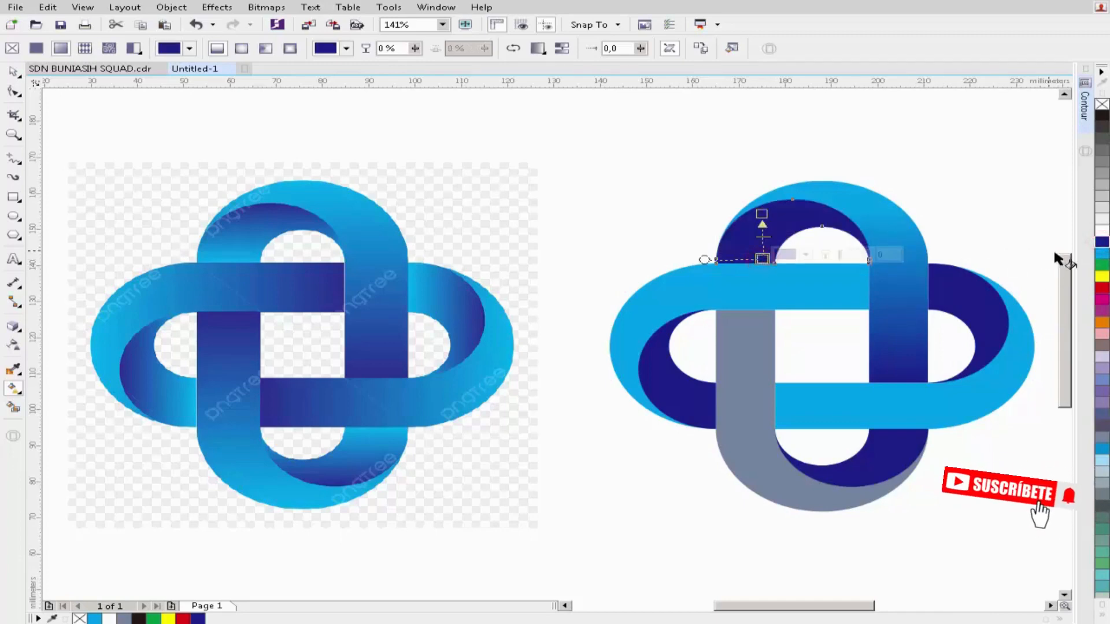
left_click(1101, 254)
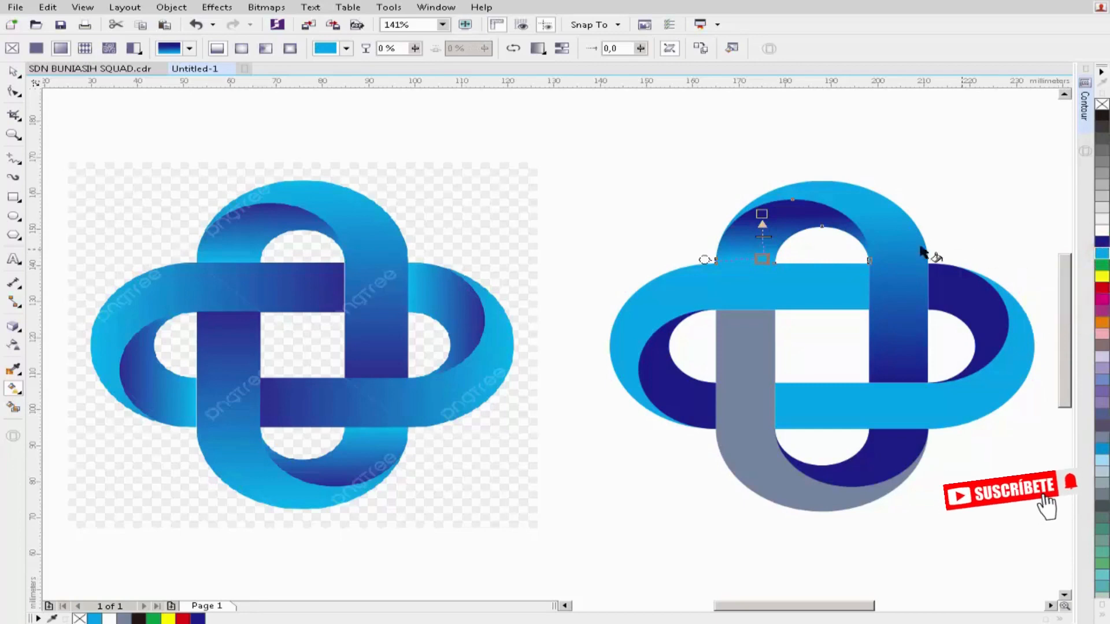
left_click_drag(763, 214, 761, 200)
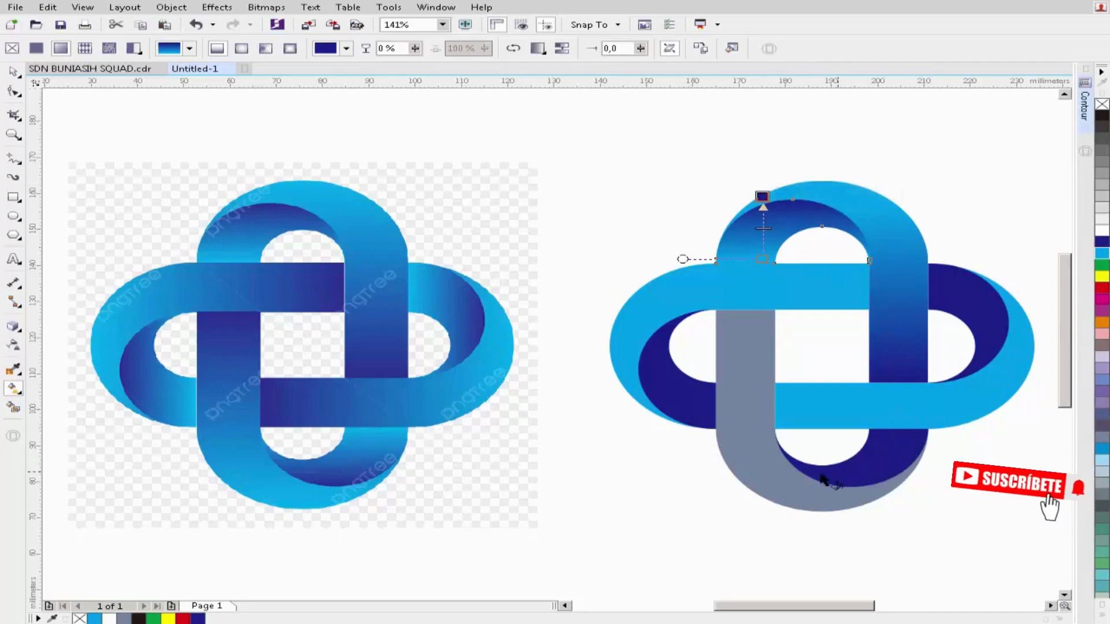
Step: Fill the lower grey loop piece with a vertical linear gradient from Blue at the band's upper end to light blue at the curve
left_click(746, 357)
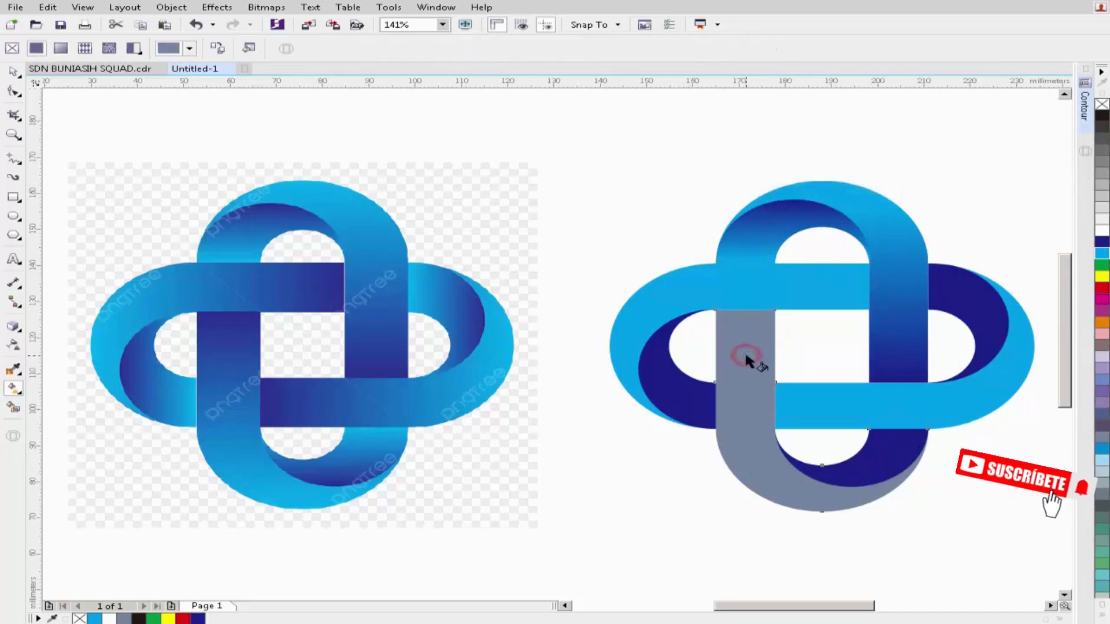
left_click_drag(745, 310, 750, 480)
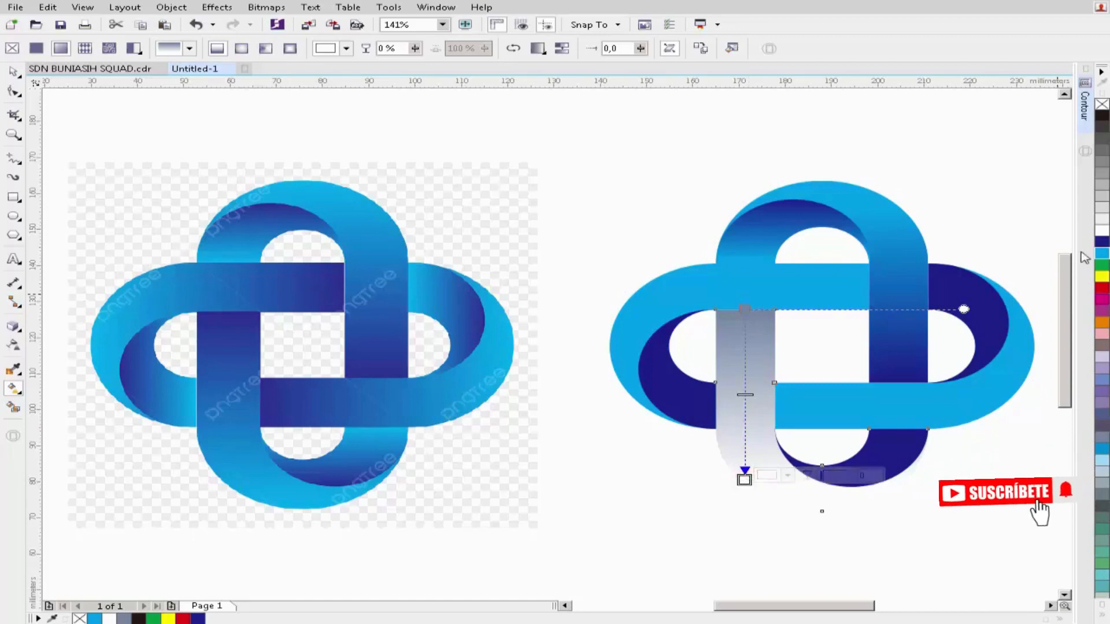
left_click_drag(1102, 253, 745, 478)
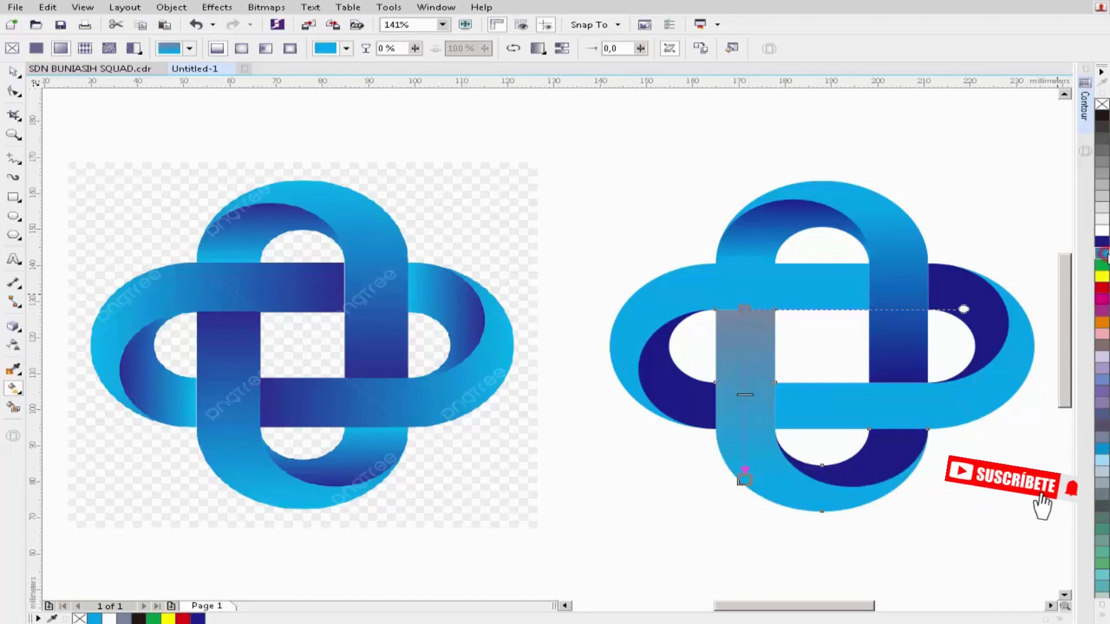
left_click(745, 310)
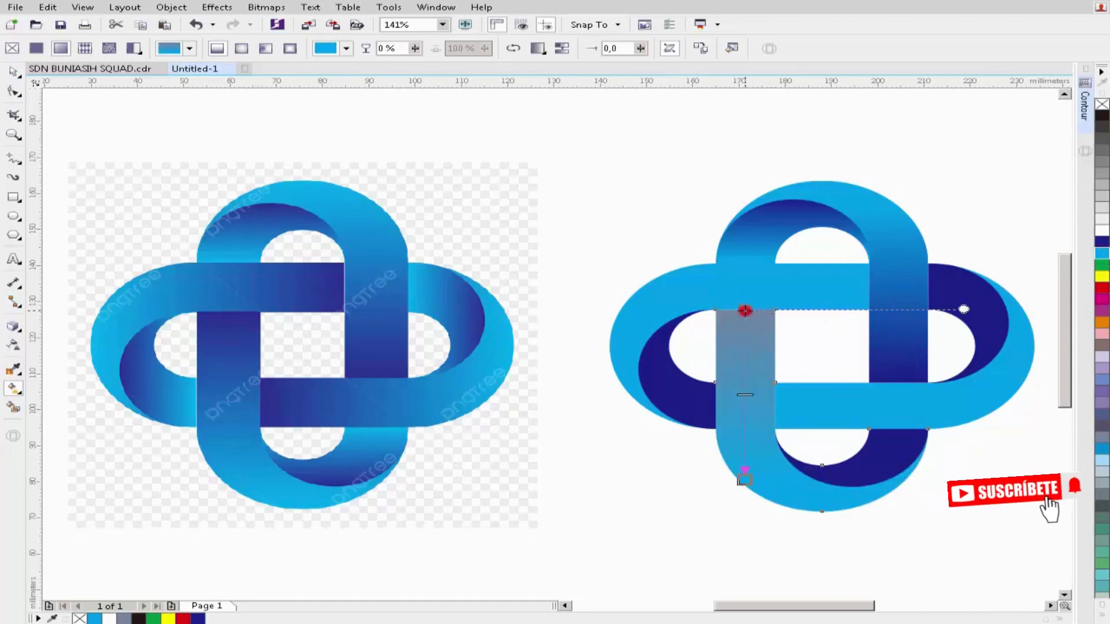
left_click(1102, 243)
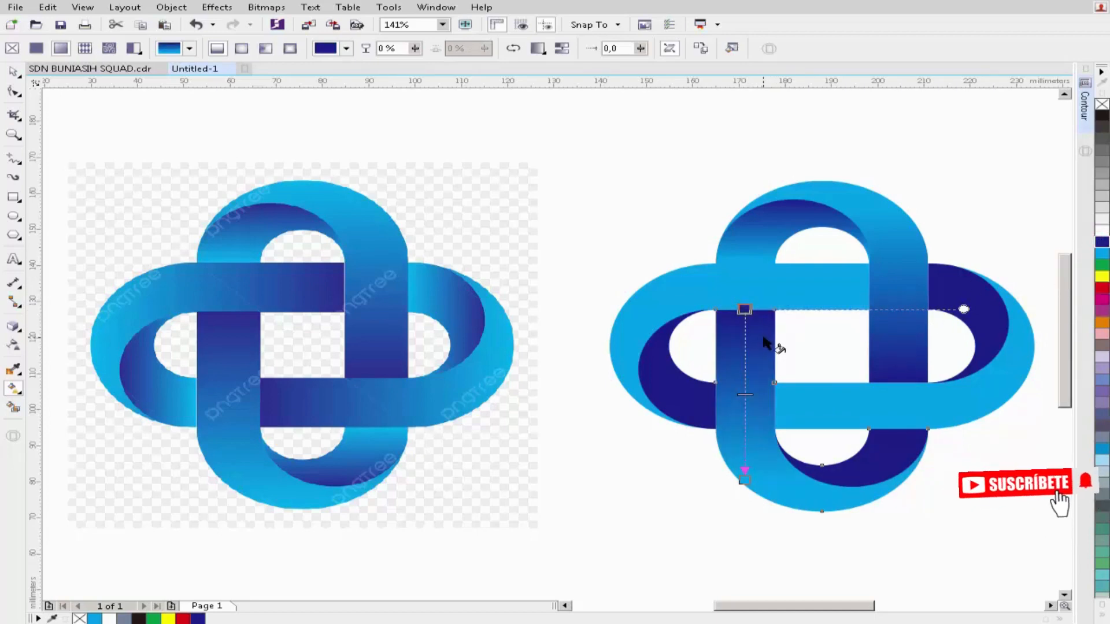
Step: Fill the lower navy fold with a straight vertical gradient from light blue at its upper end to Blue at its lower curve
left_click(893, 448)
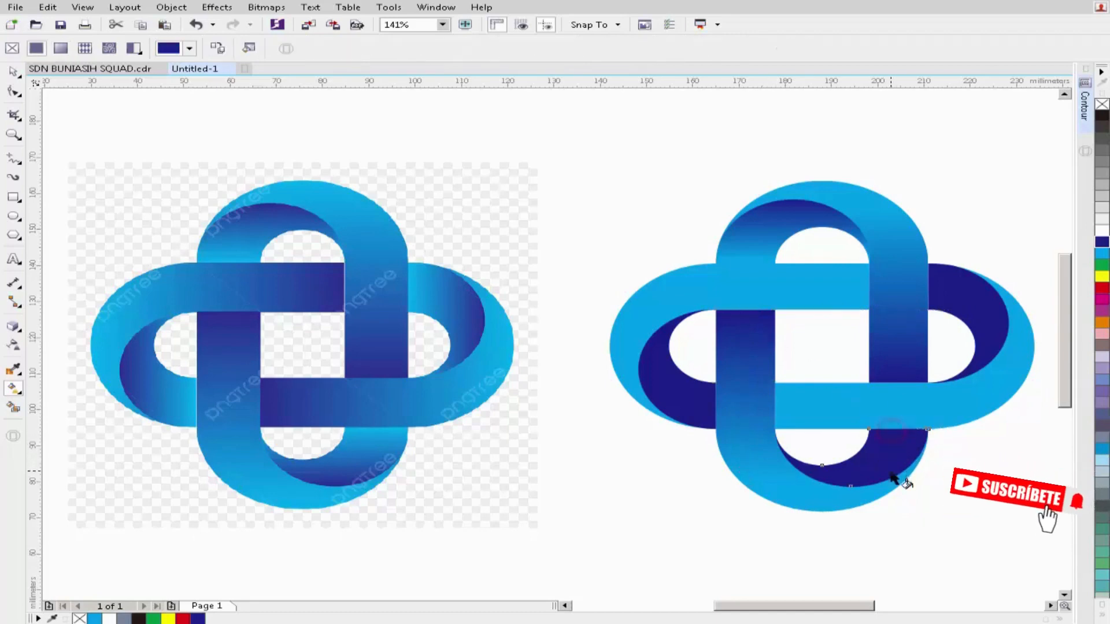
left_click_drag(890, 429, 896, 487)
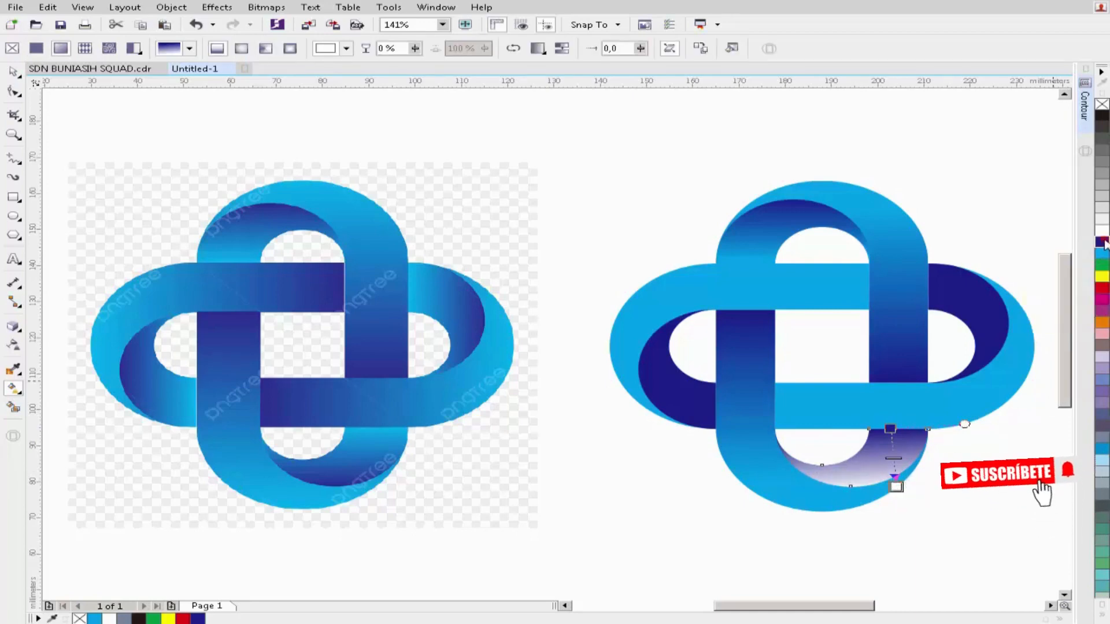
left_click(1102, 242)
left_click(890, 429)
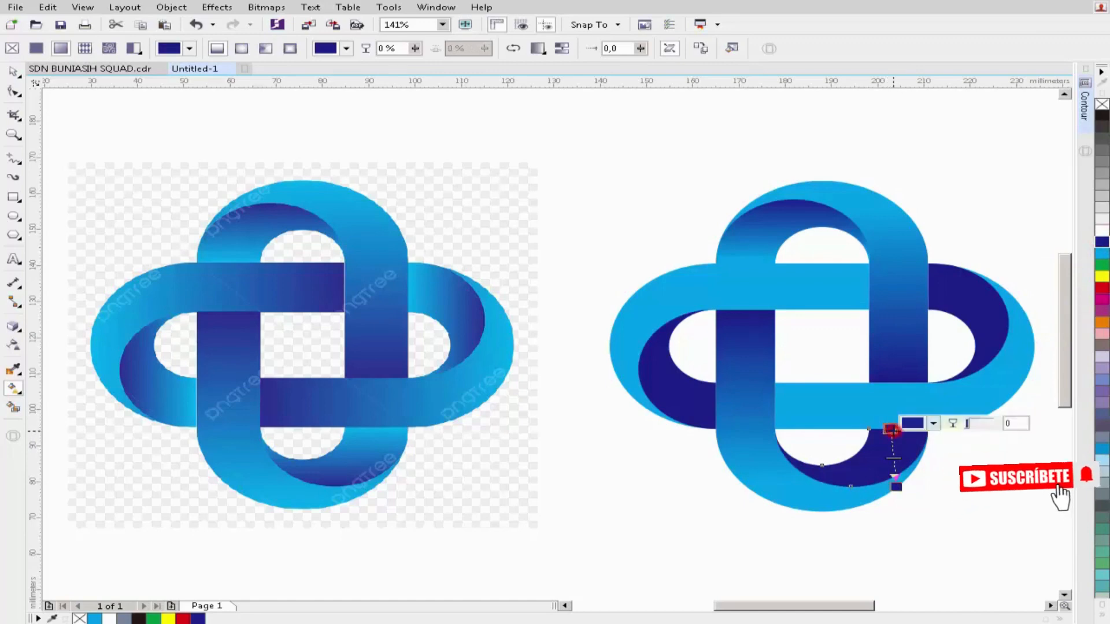
left_click(1102, 253)
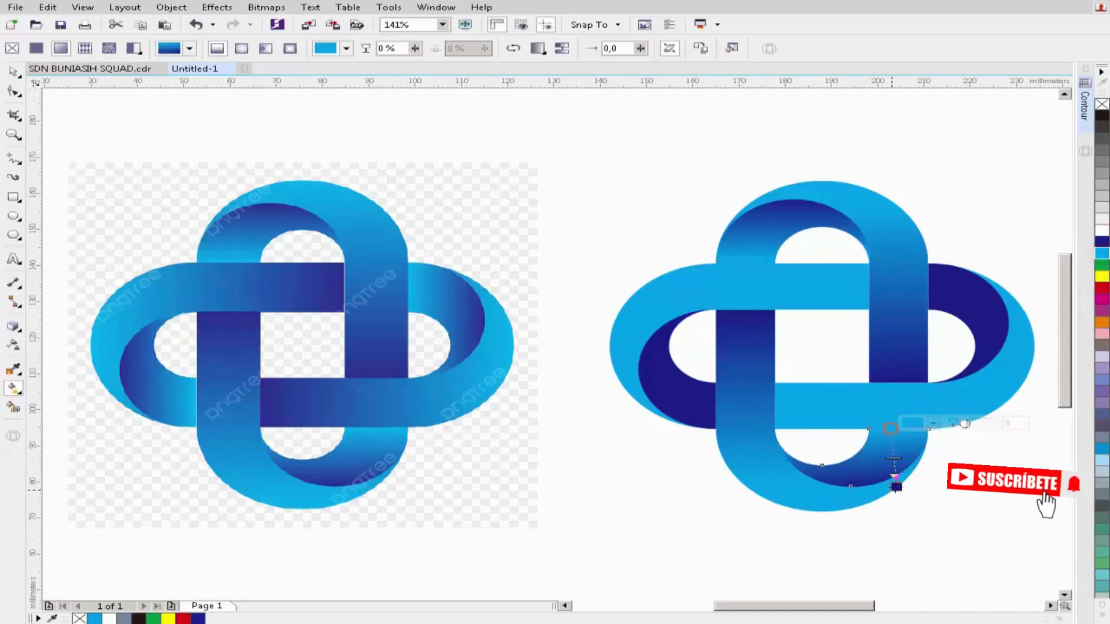
left_click(894, 488)
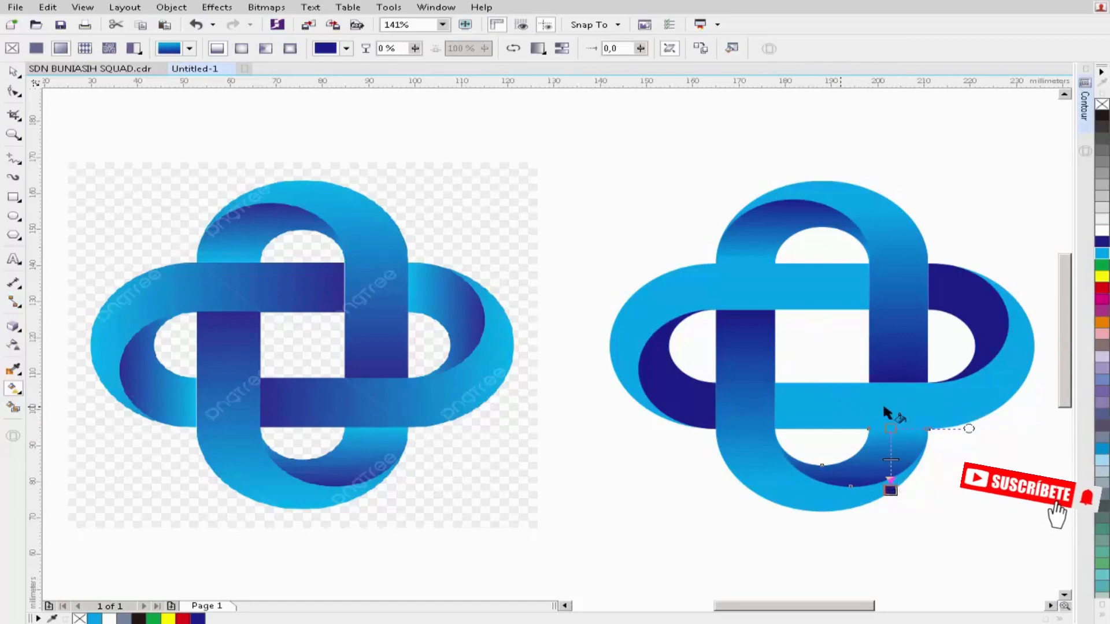
Step: Fill the right loop piece with a horizontal gradient, Blue from just beyond the band's inner end to light blue at the outer curve
left_click(804, 405)
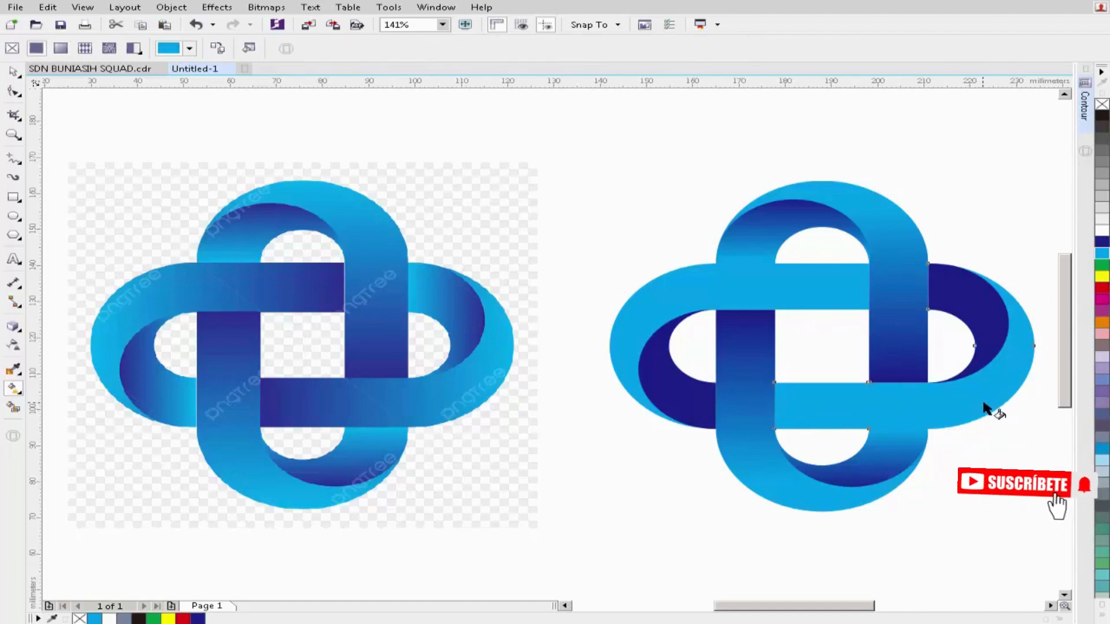
left_click_drag(784, 404, 1007, 407)
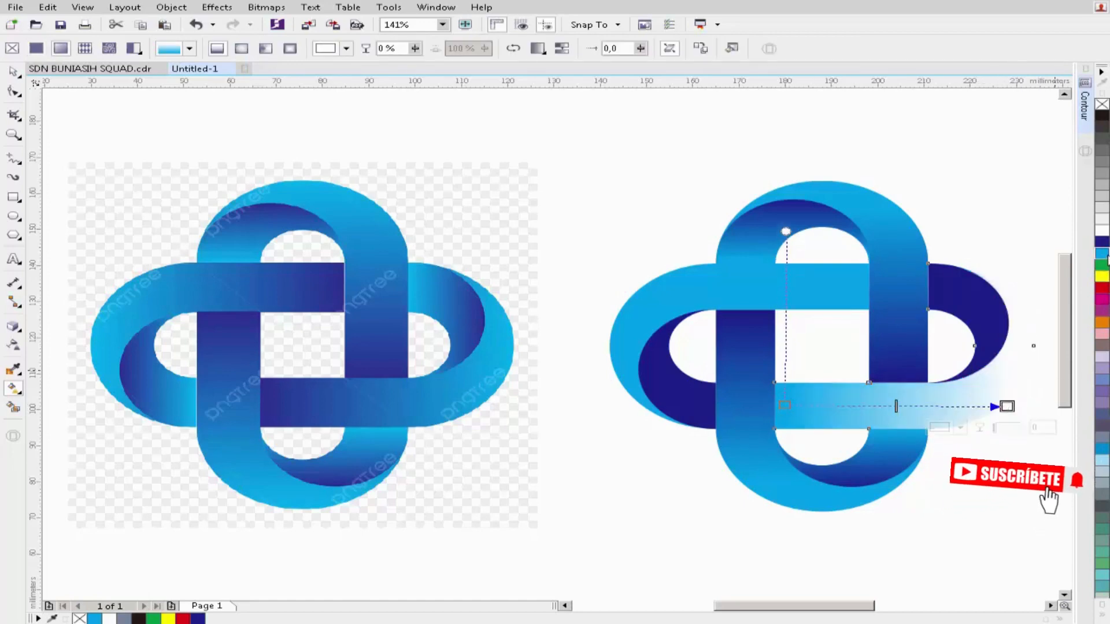
left_click(1102, 253)
left_click(784, 405)
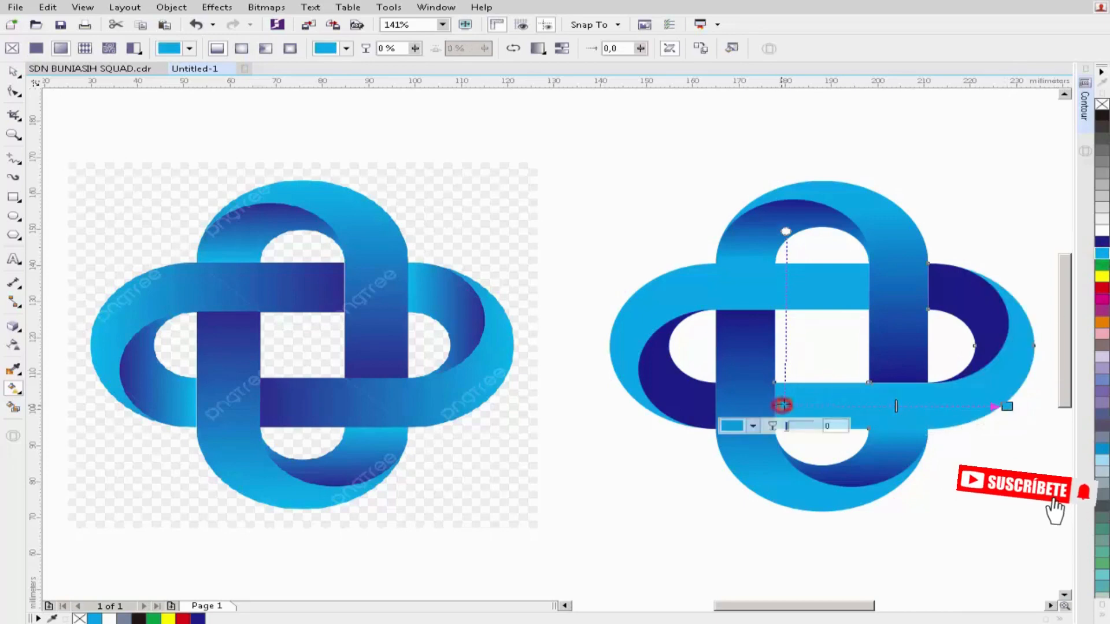
left_click(1104, 242)
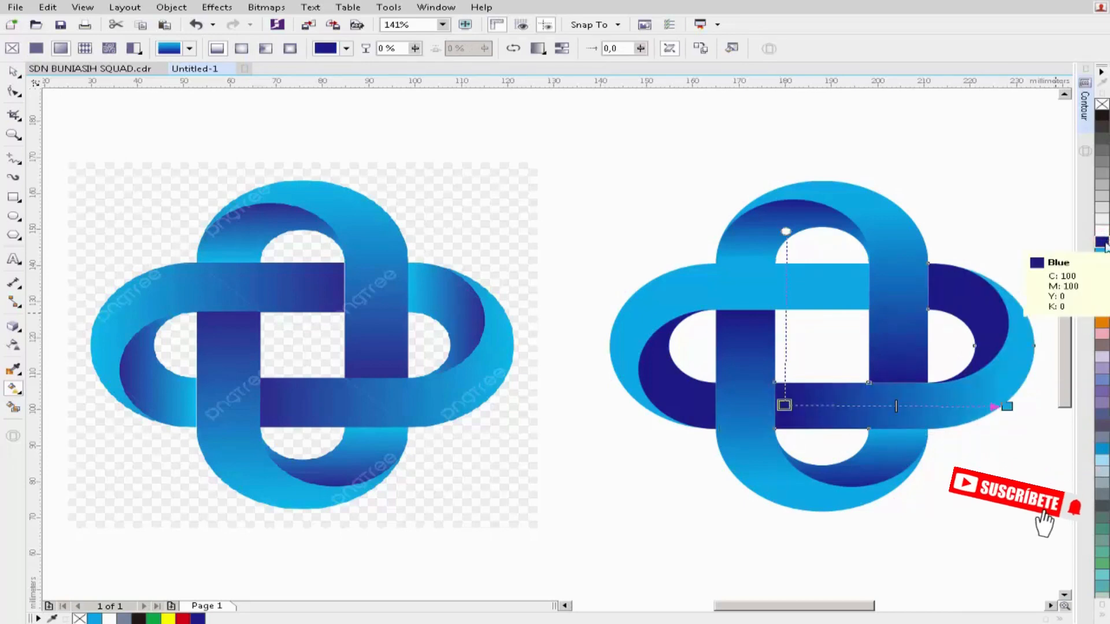
left_click_drag(784, 405, 758, 408)
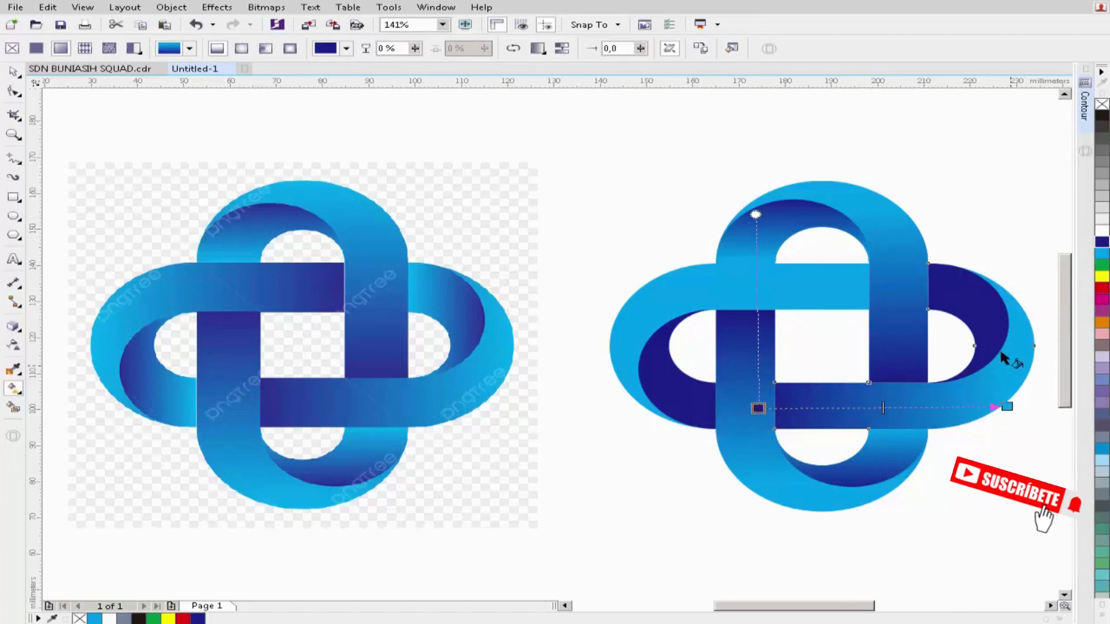
Step: Fill the right loop's navy fold with a horizontal gradient from light blue at the band to Blue slightly beyond its outer curve
left_click(994, 315)
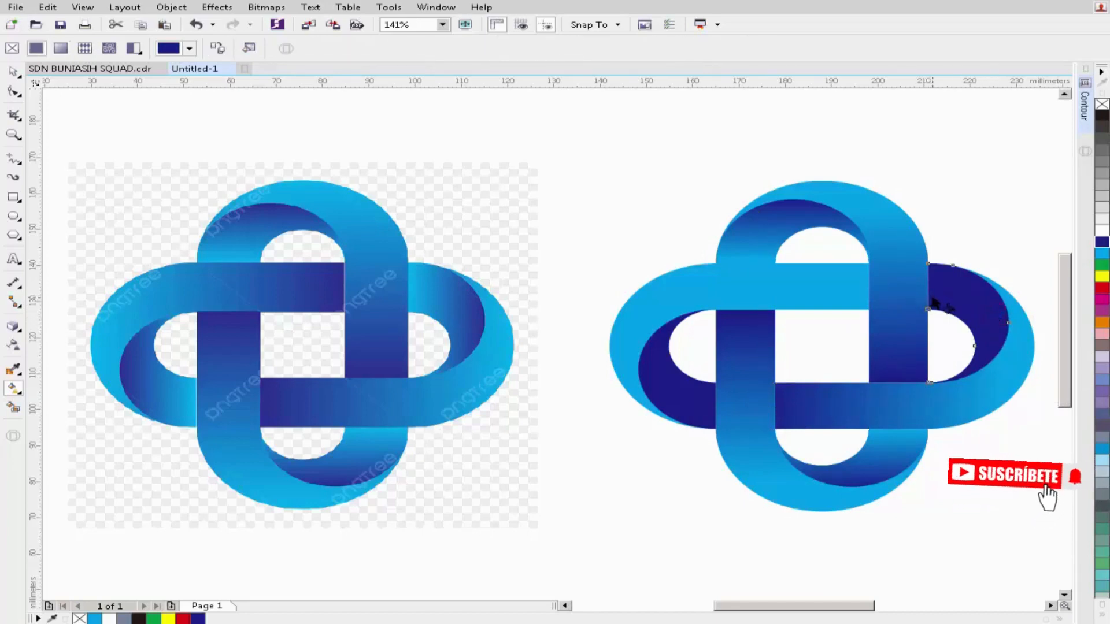
left_click_drag(932, 298, 1013, 302)
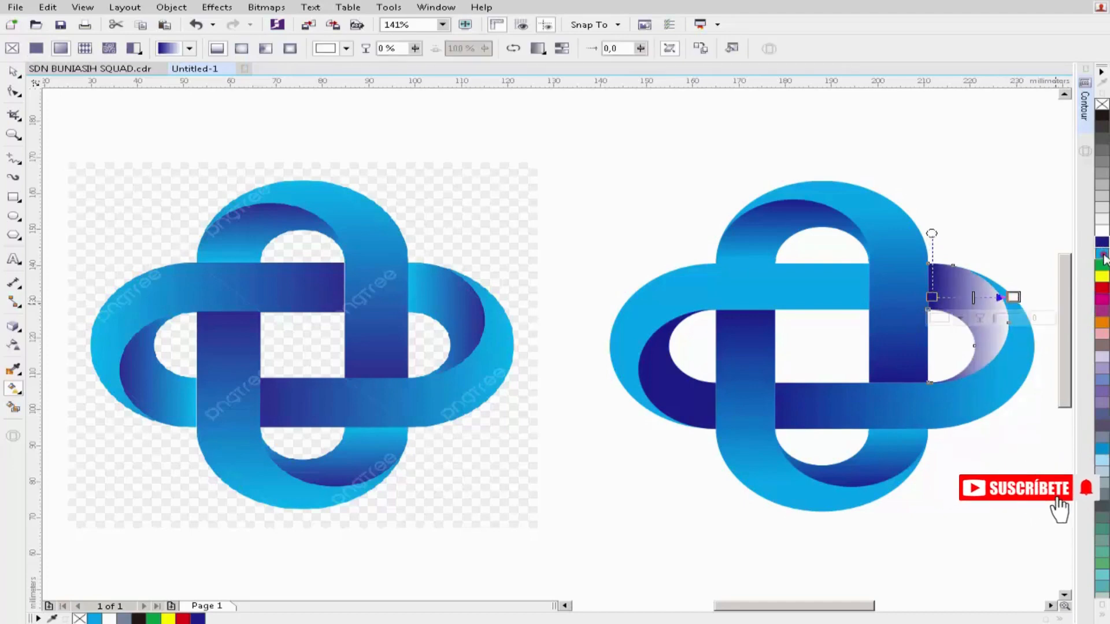
left_click_drag(1103, 255, 1004, 300)
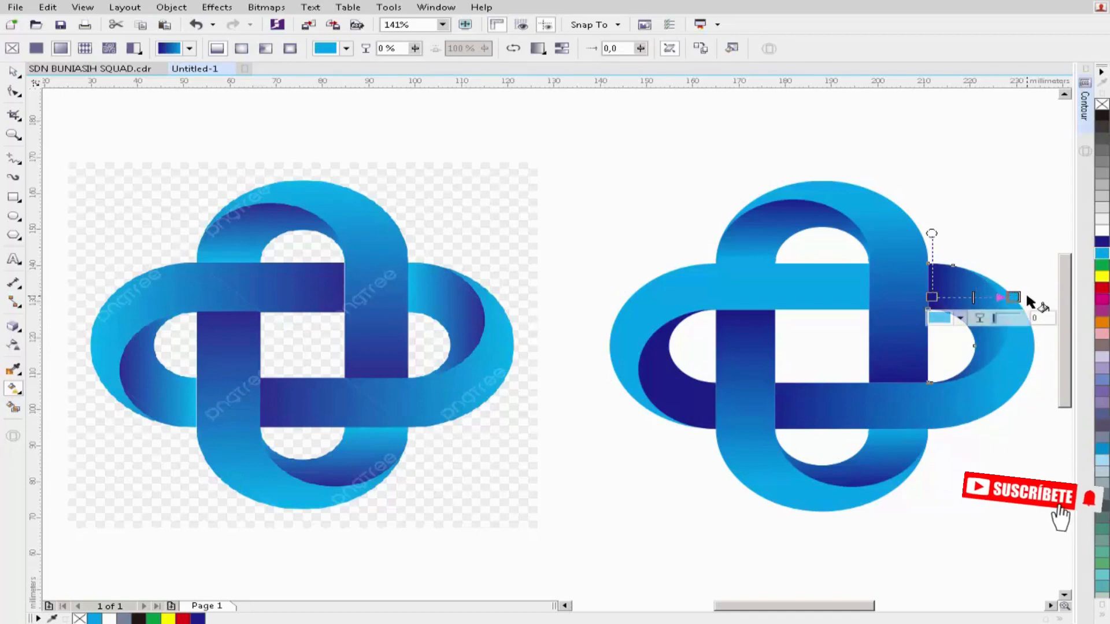
left_click_drag(1102, 242, 1013, 297)
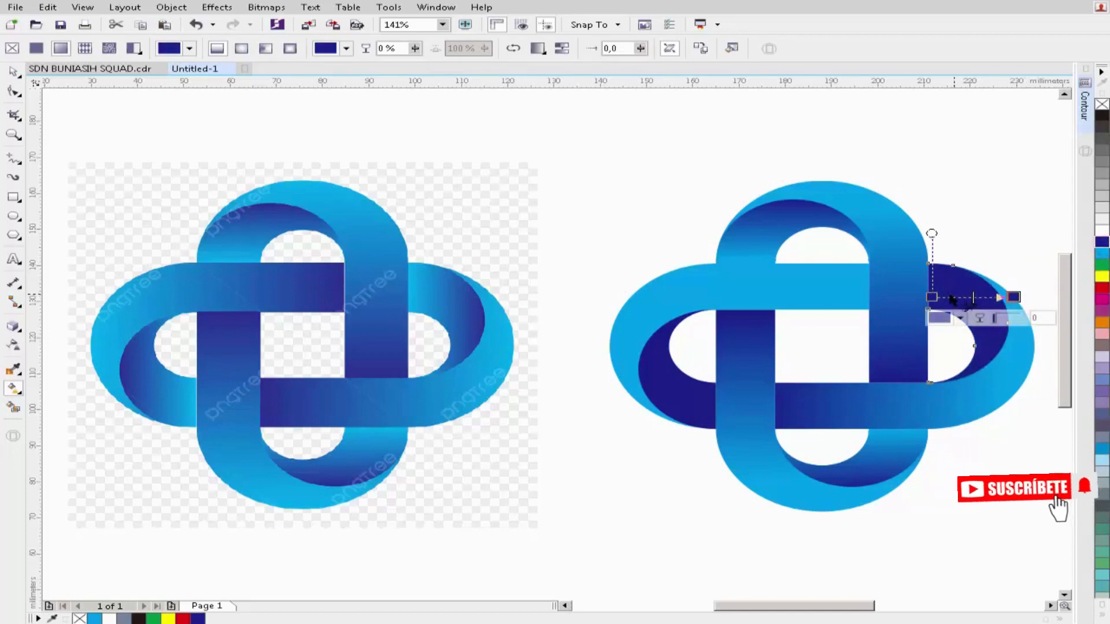
left_click(931, 297)
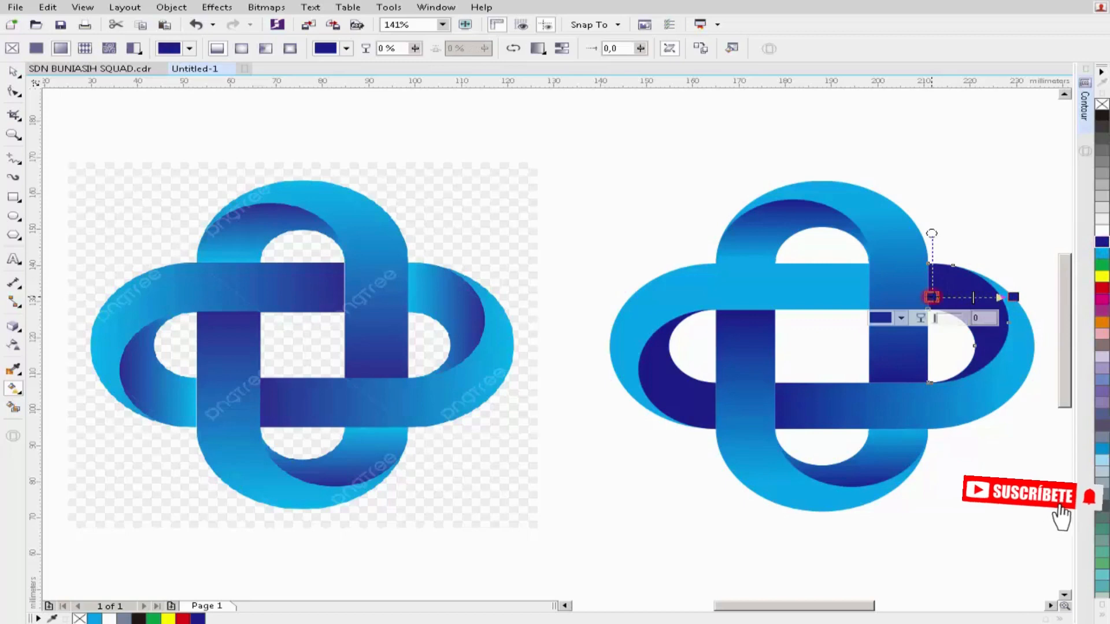
left_click(1103, 255)
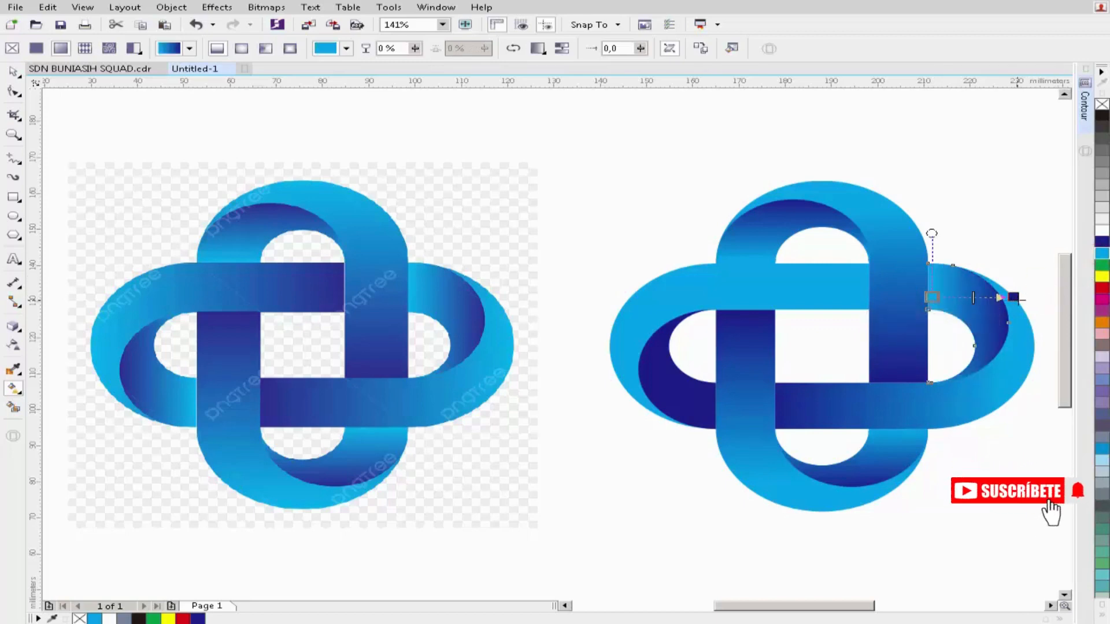
left_click_drag(1013, 297, 1034, 298)
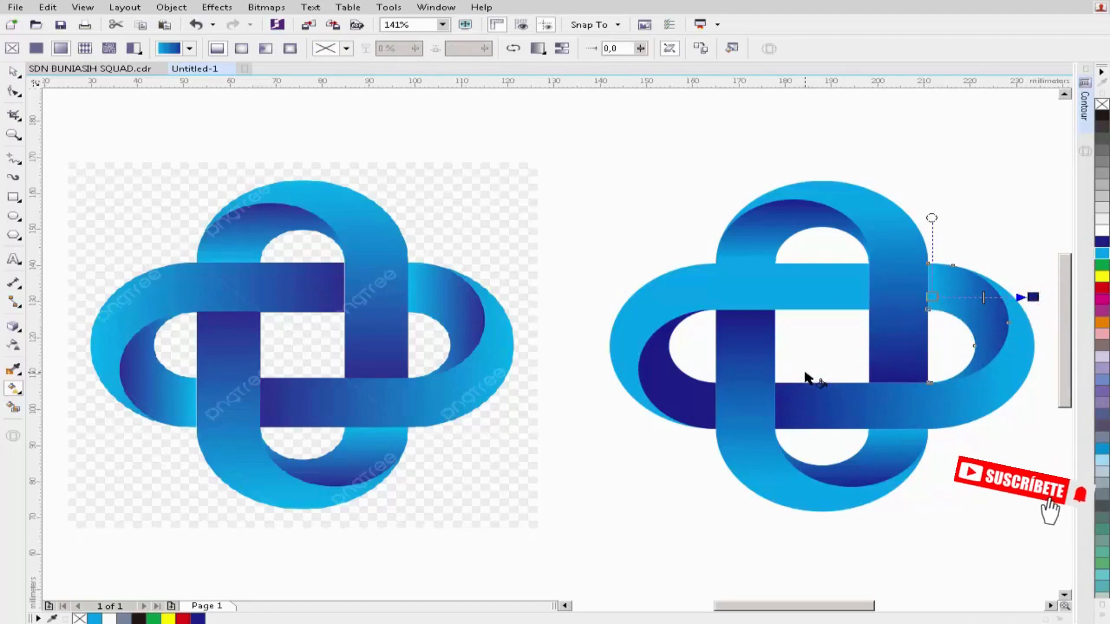
Step: Fill the left loop piece with a horizontal gradient from light blue at the outer curve to Blue at the band's inner end
left_click(805, 288)
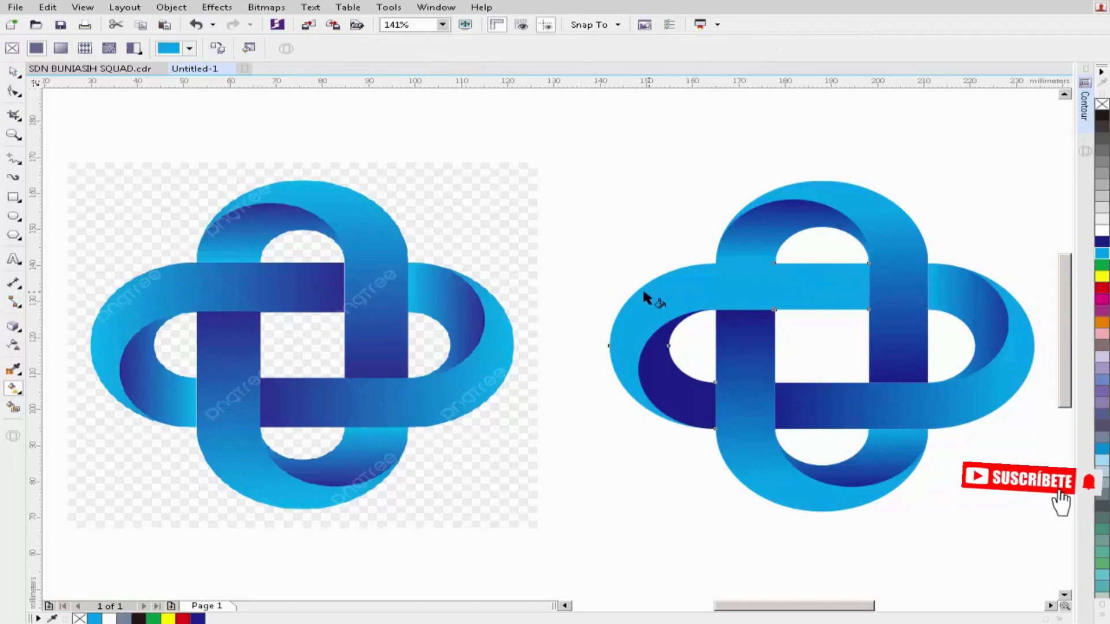
left_click_drag(636, 293, 868, 294)
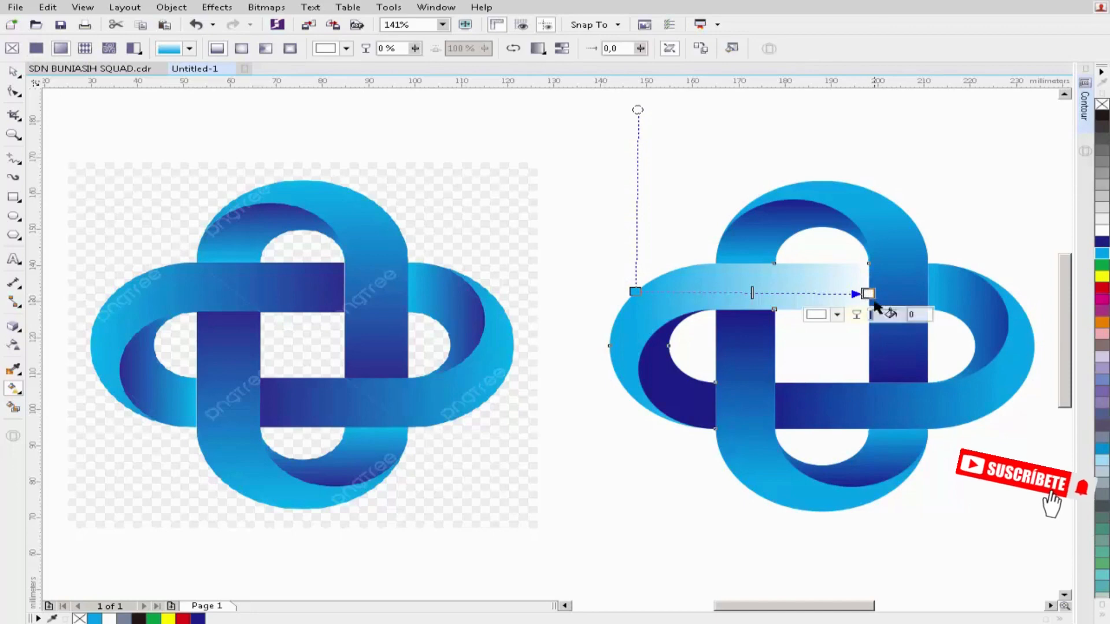
left_click(1104, 245)
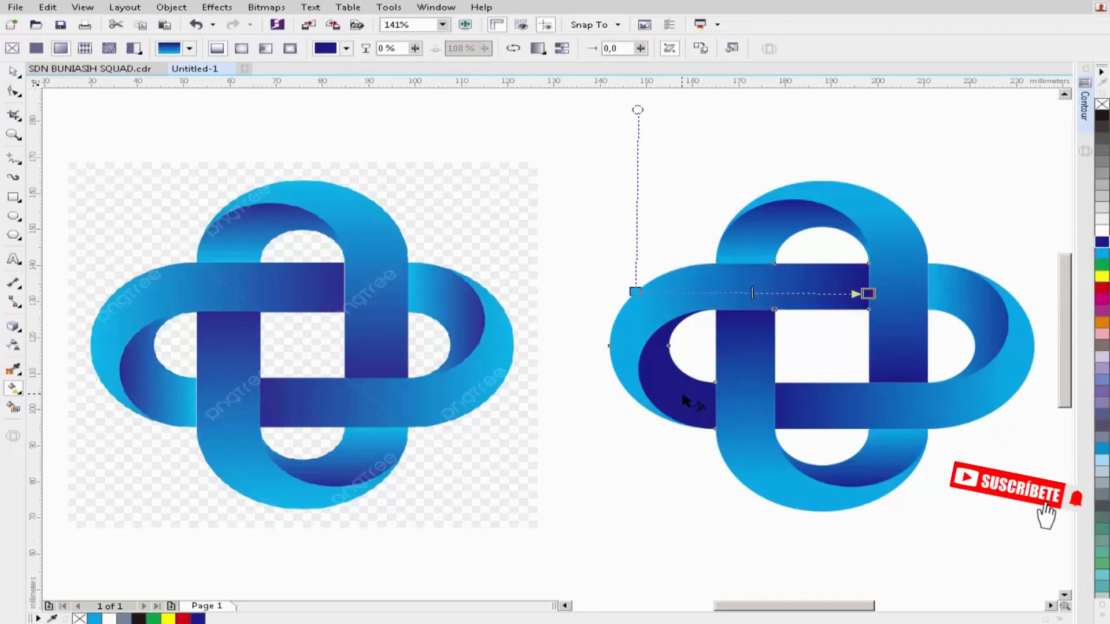
Step: Fill the left loop's navy fold with a horizontal gradient from Blue at its outer curve to light blue at the vertical band
left_click(705, 403)
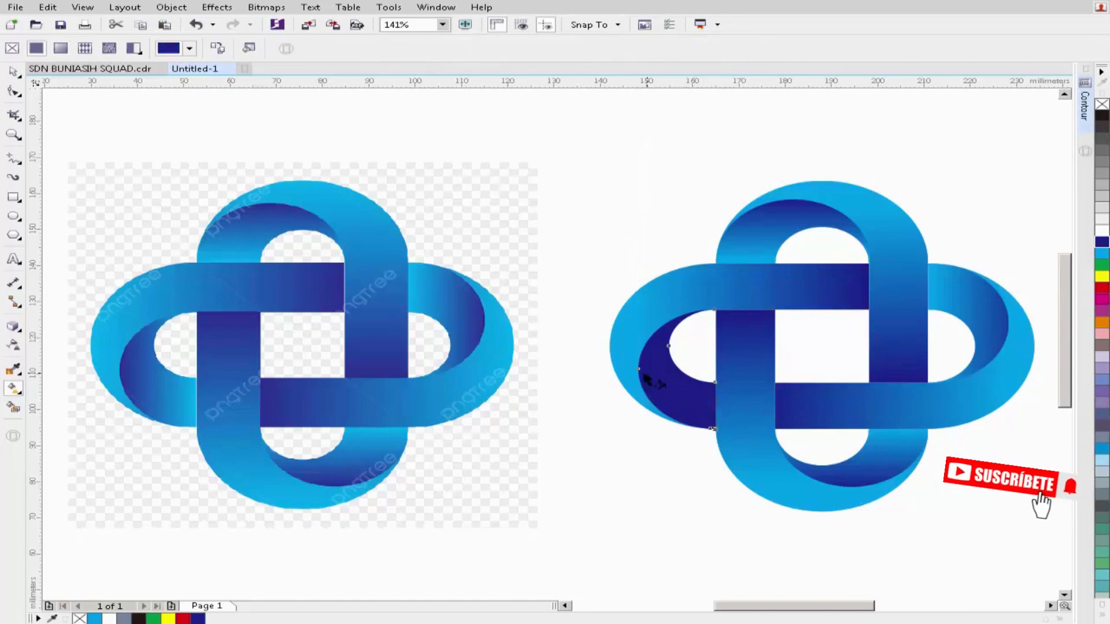
left_click_drag(638, 368, 717, 373)
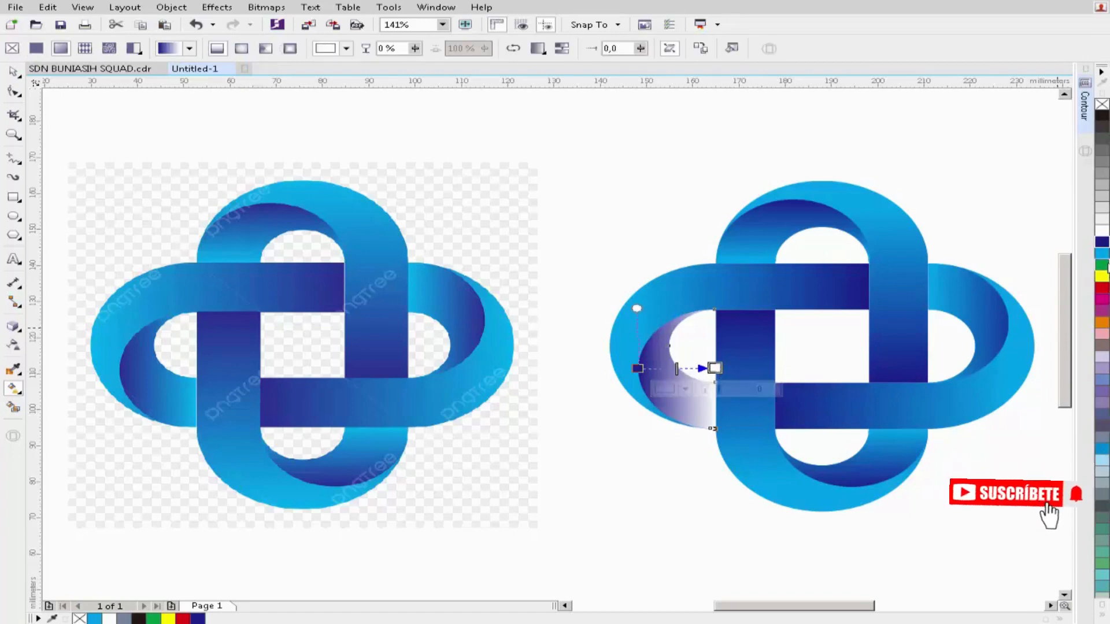
left_click(1102, 254)
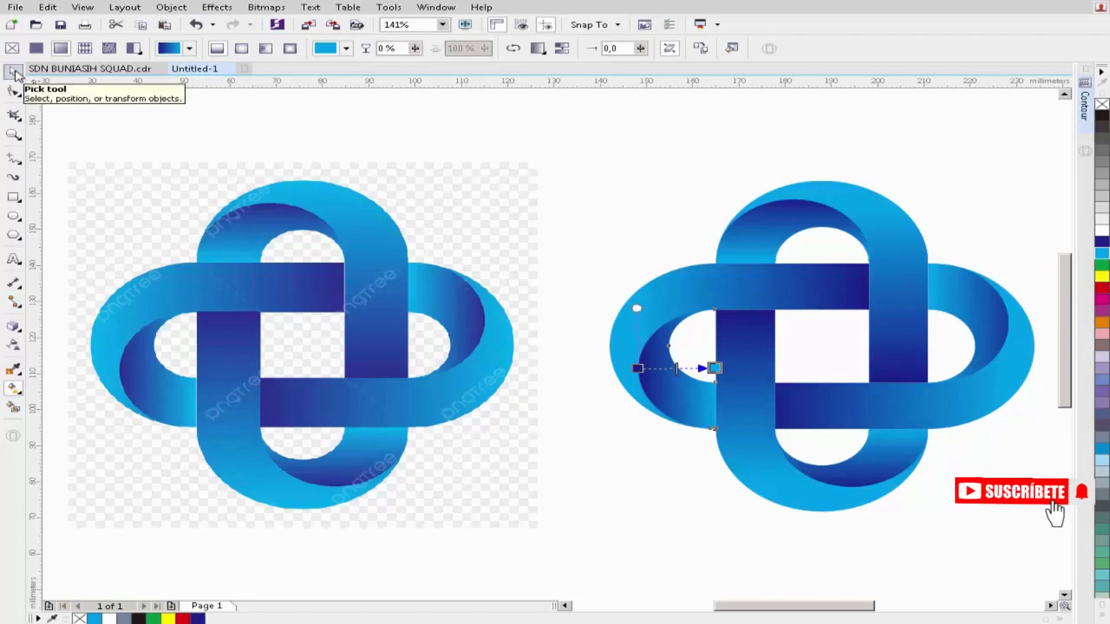
left_click(14, 70)
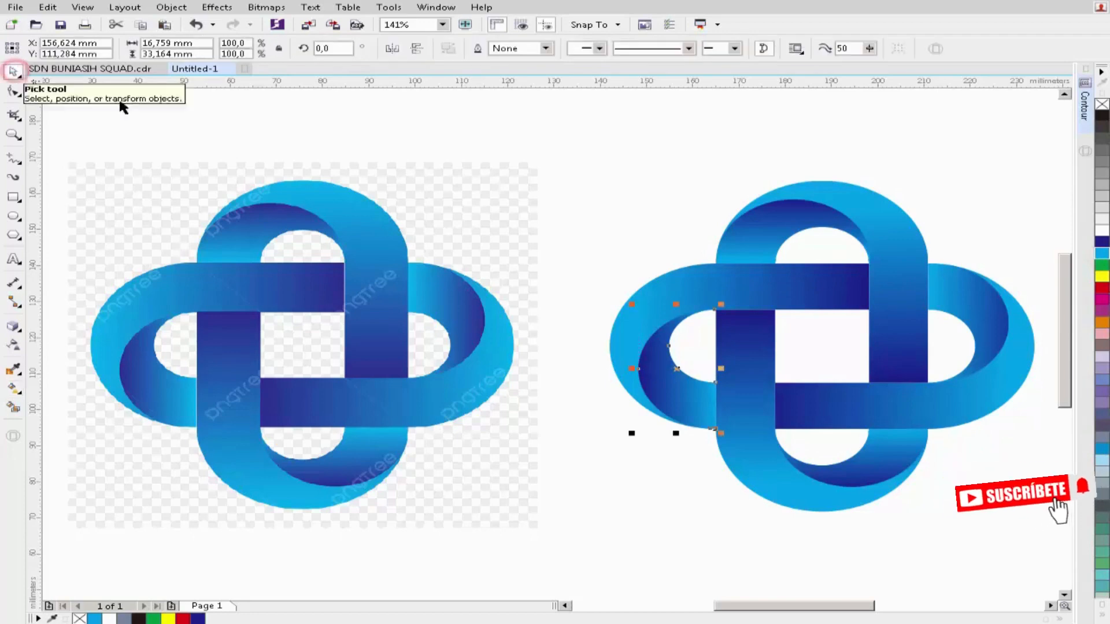
left_click(634, 154)
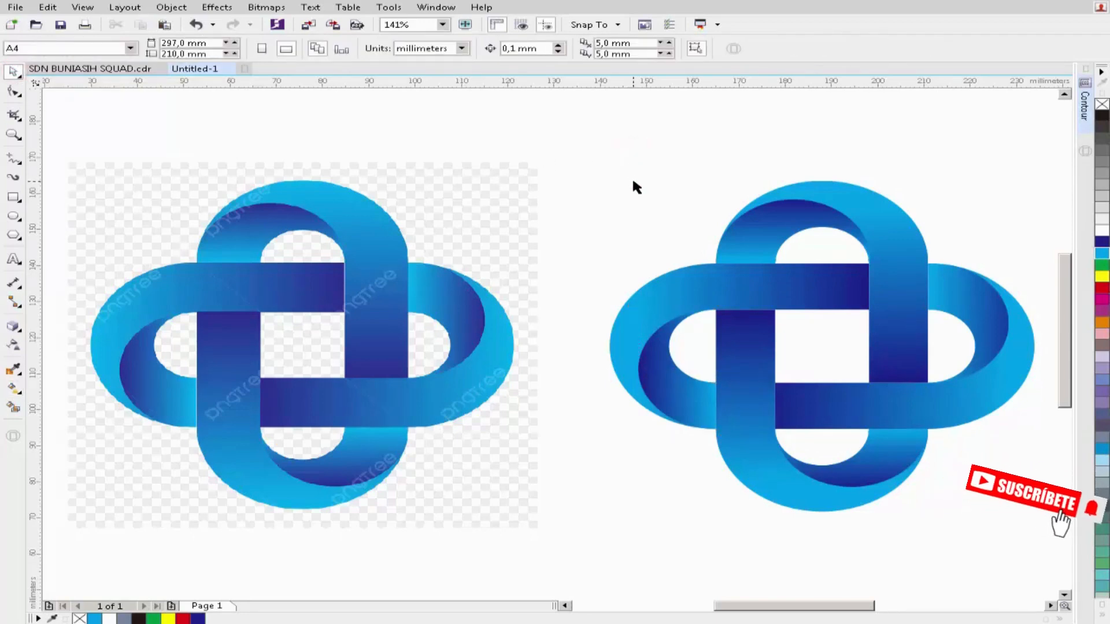
Step: Delete the reference bitmap beside the finished vector logo
key("z")
left_click_drag(600, 145, 977, 561)
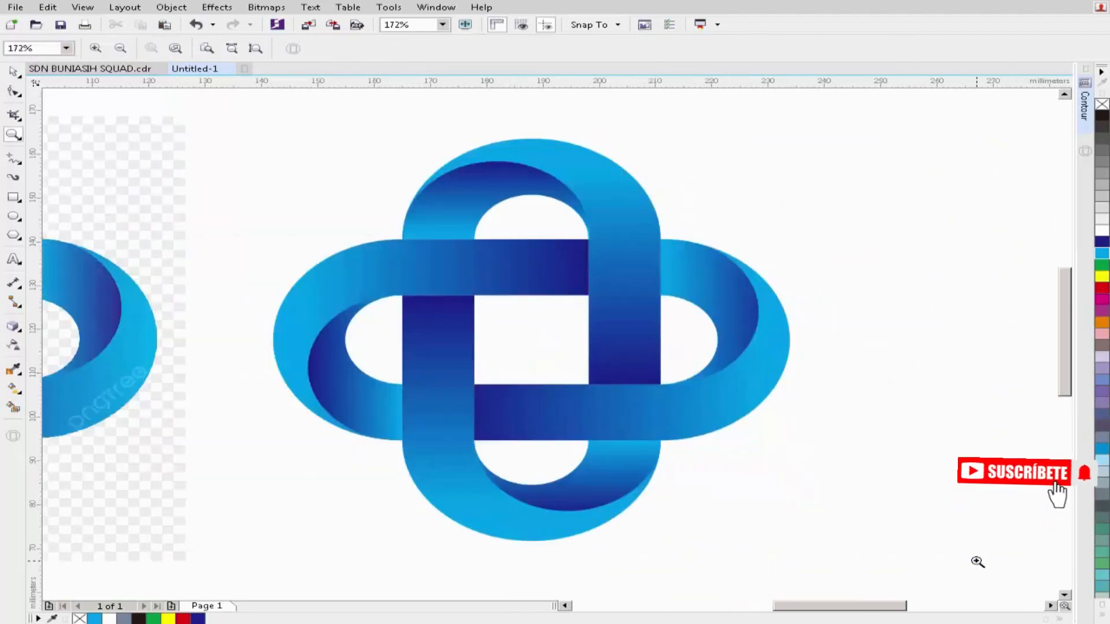
right_click(518, 194)
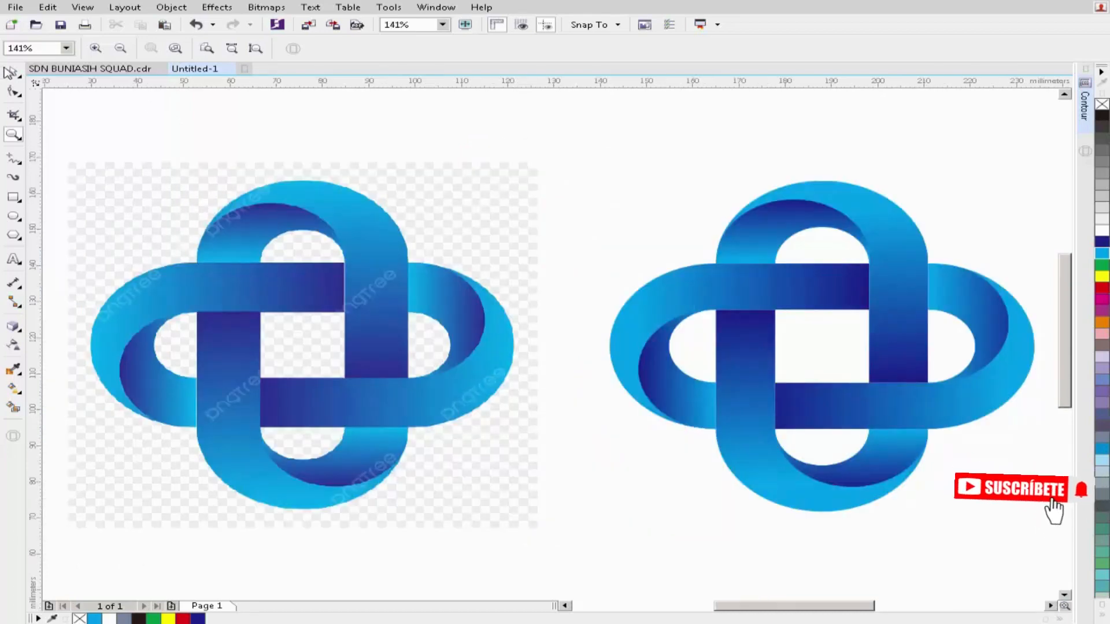
key("space")
left_click(386, 284)
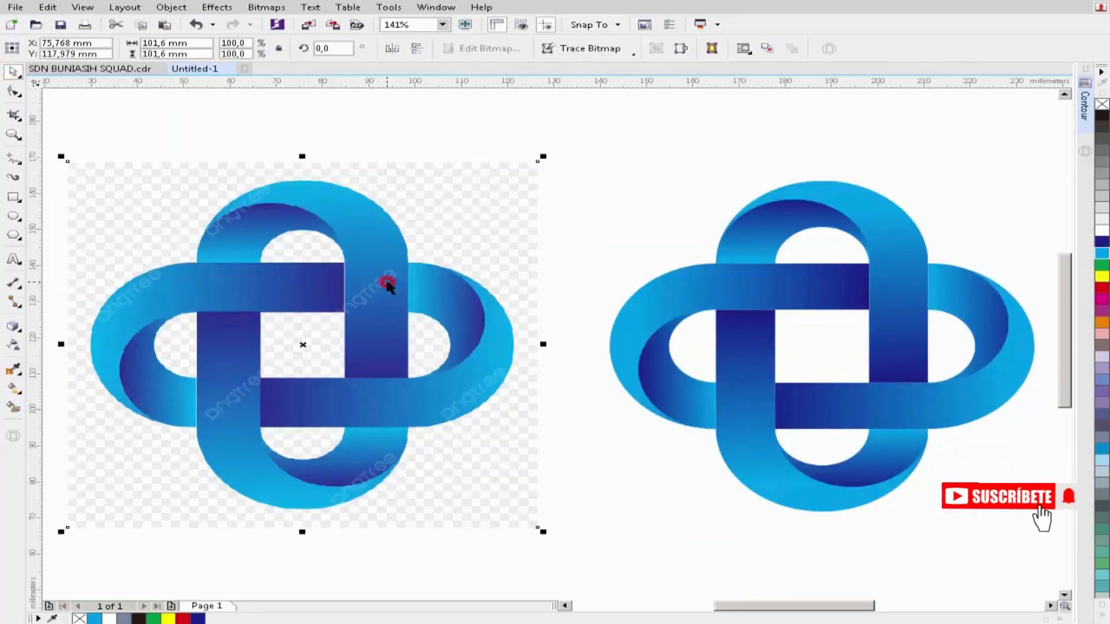
key("Delete")
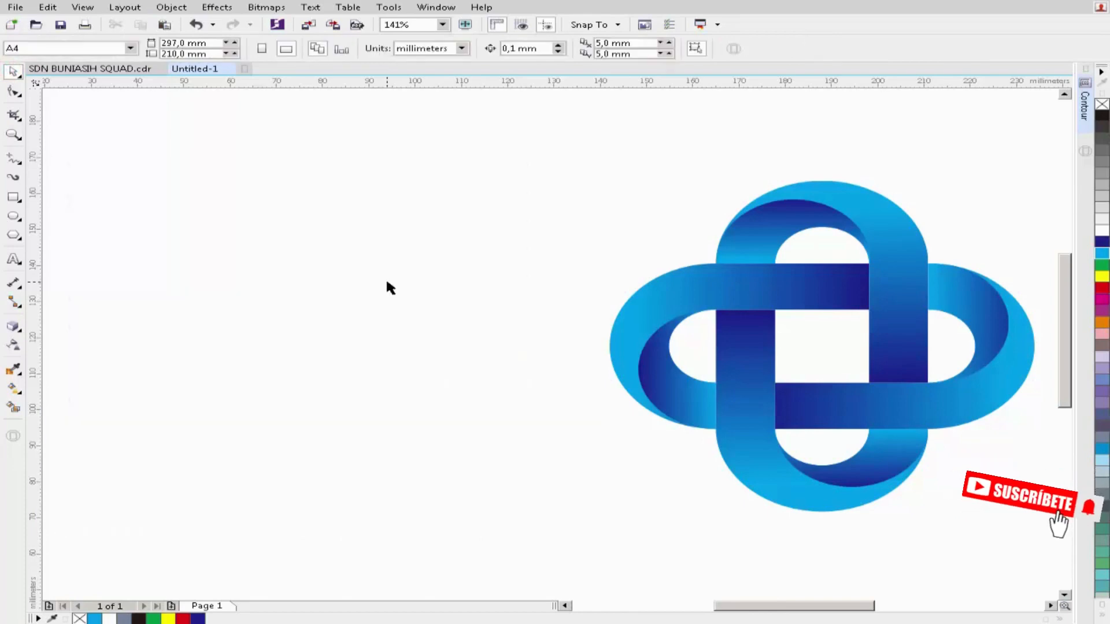
Step: Group all the logo pieces and center the group on the page
scroll(359, 272, "down", 3)
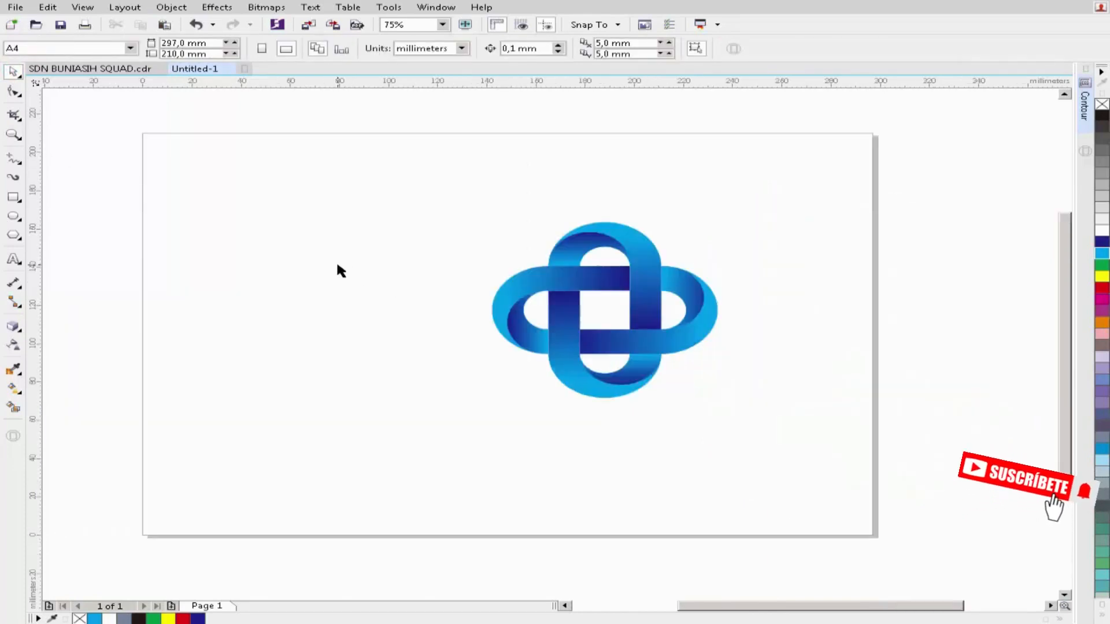
left_click_drag(706, 297, 446, 434)
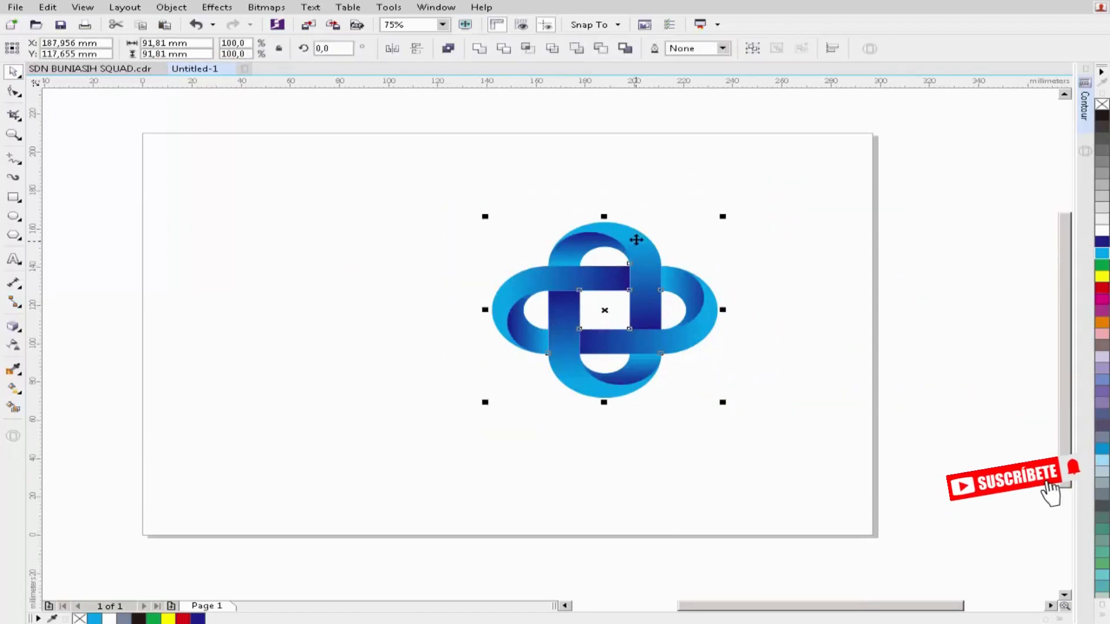
left_click_drag(605, 310, 501, 304)
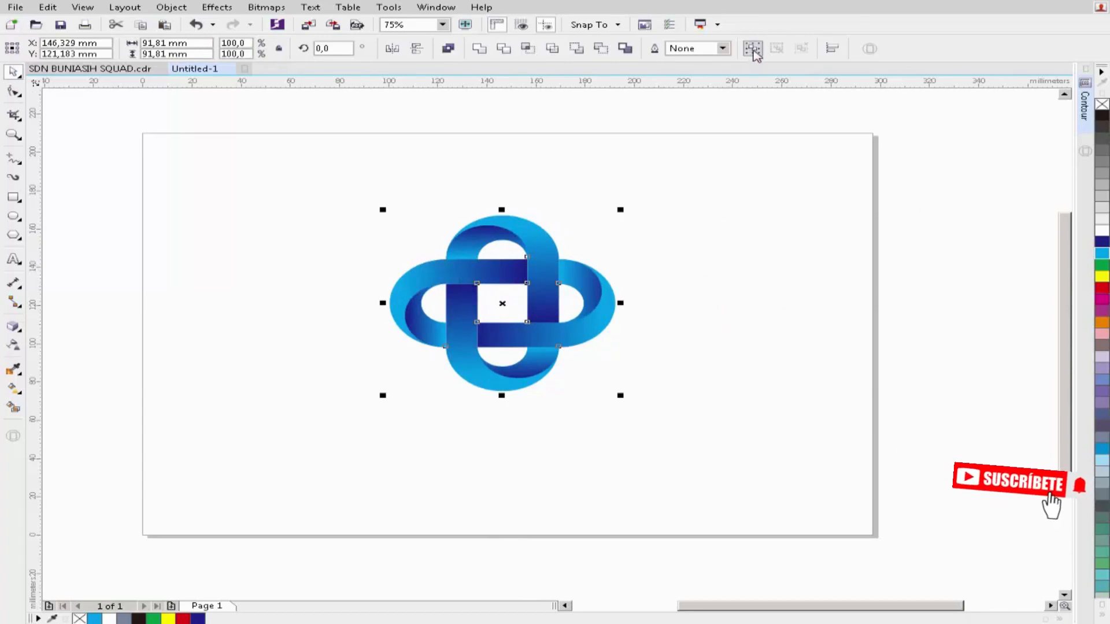
left_click(753, 48)
key("p")
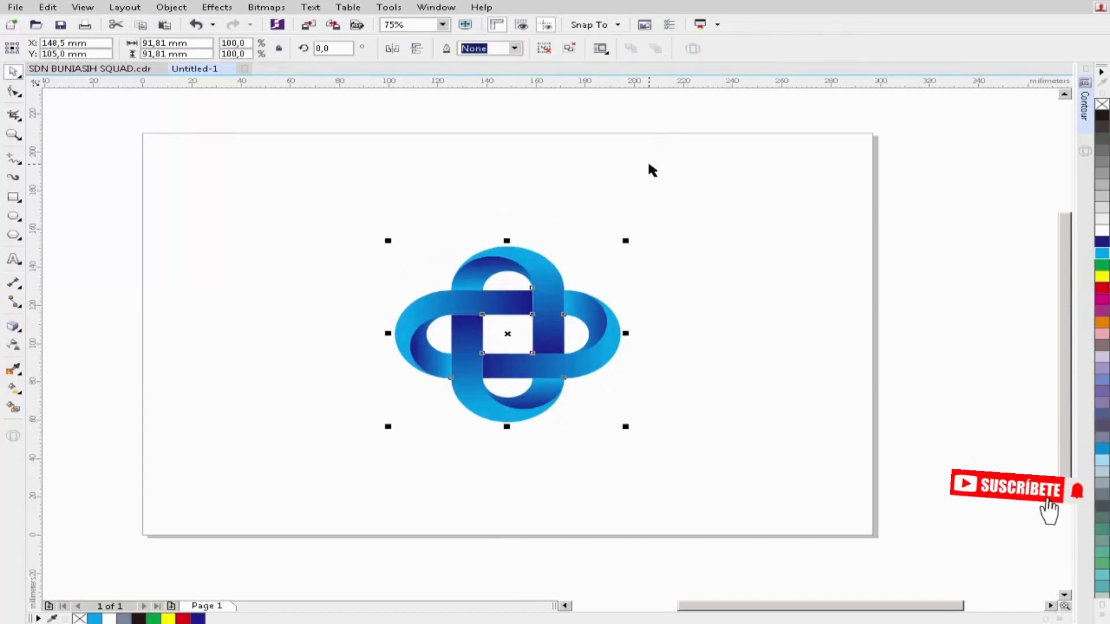
left_click(635, 203)
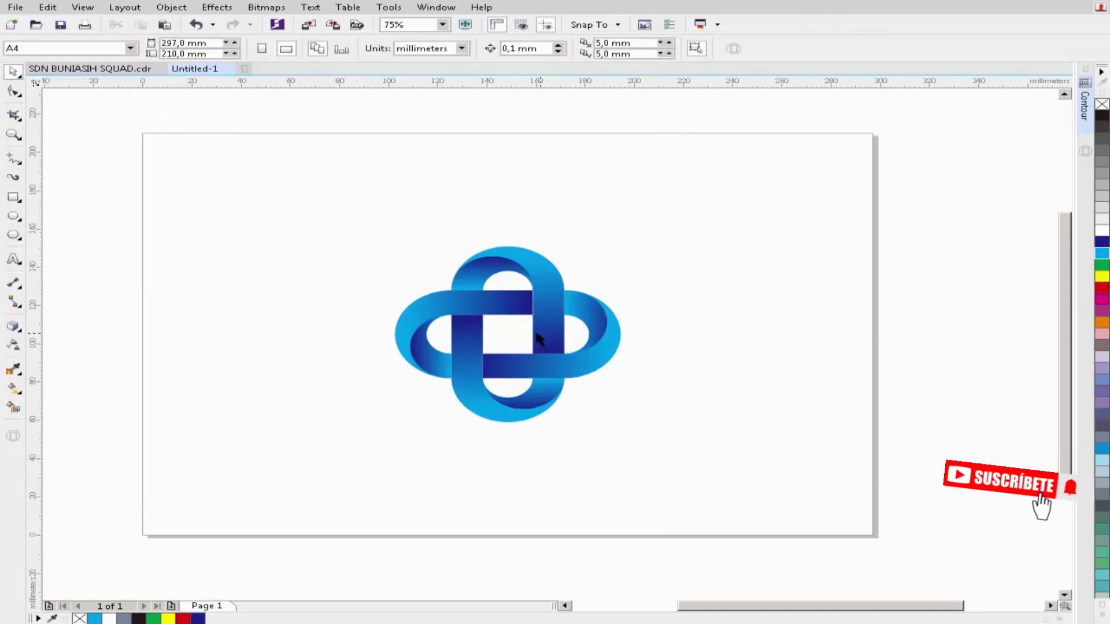
Step: Draw a background rectangle about 143 × 156 mm around the logo and fill it with medium gray
key("z")
left_click_drag(317, 171, 669, 487)
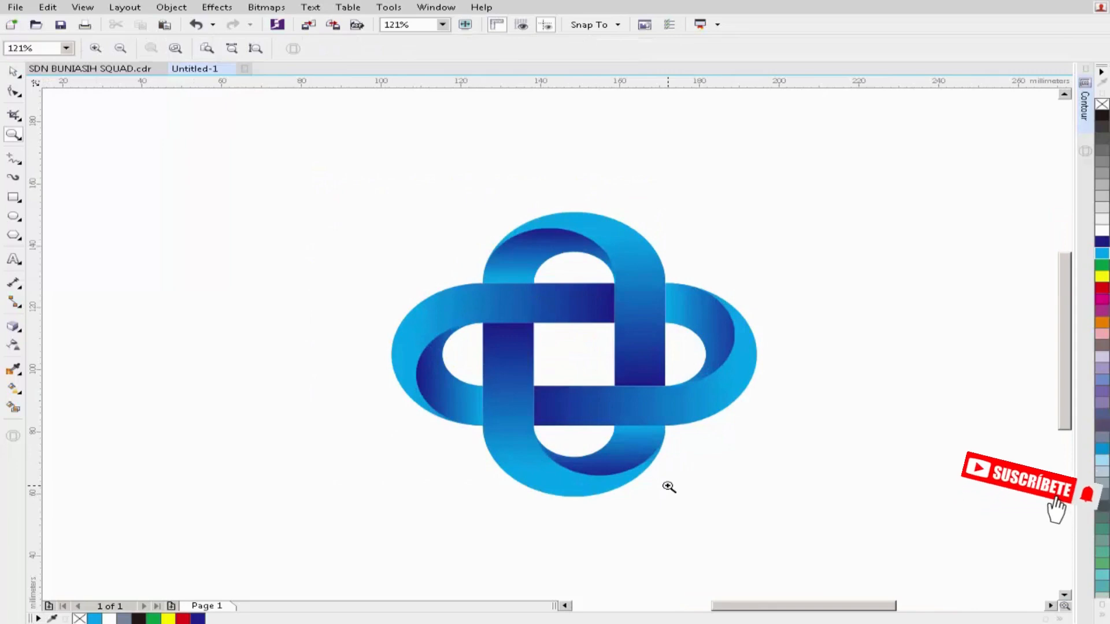
left_click(14, 197)
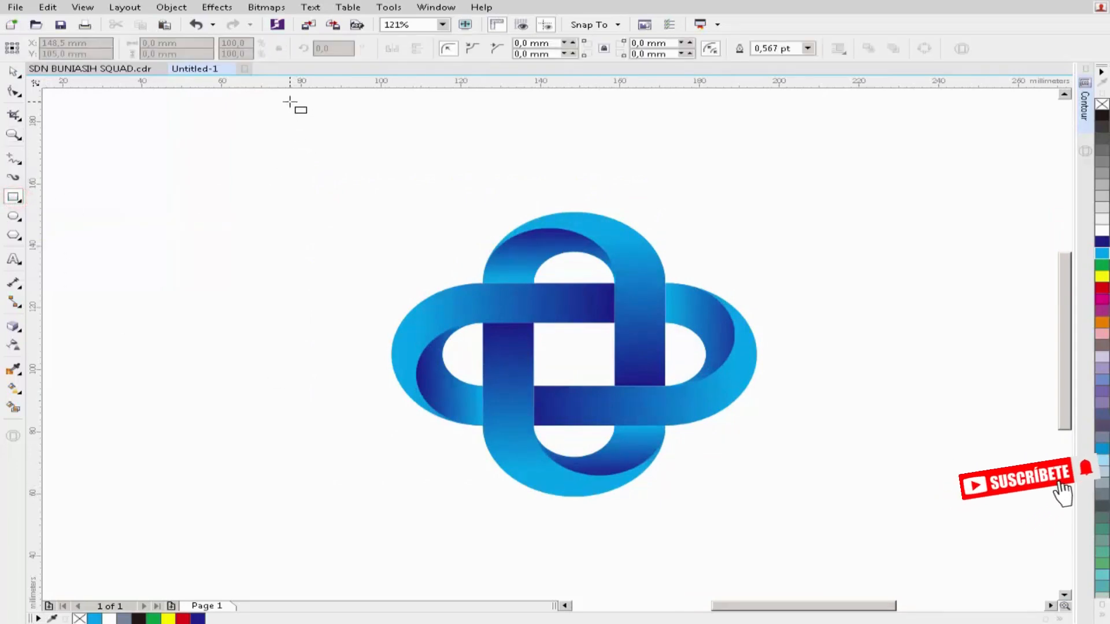
scroll(362, 211, "down", 2)
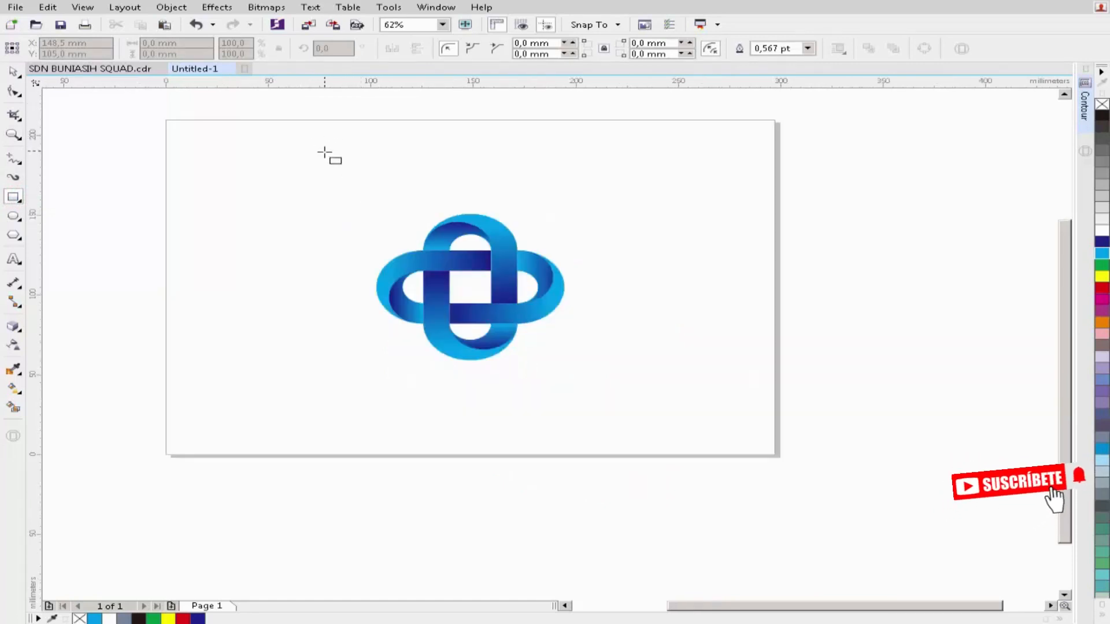
left_click_drag(328, 166, 620, 415)
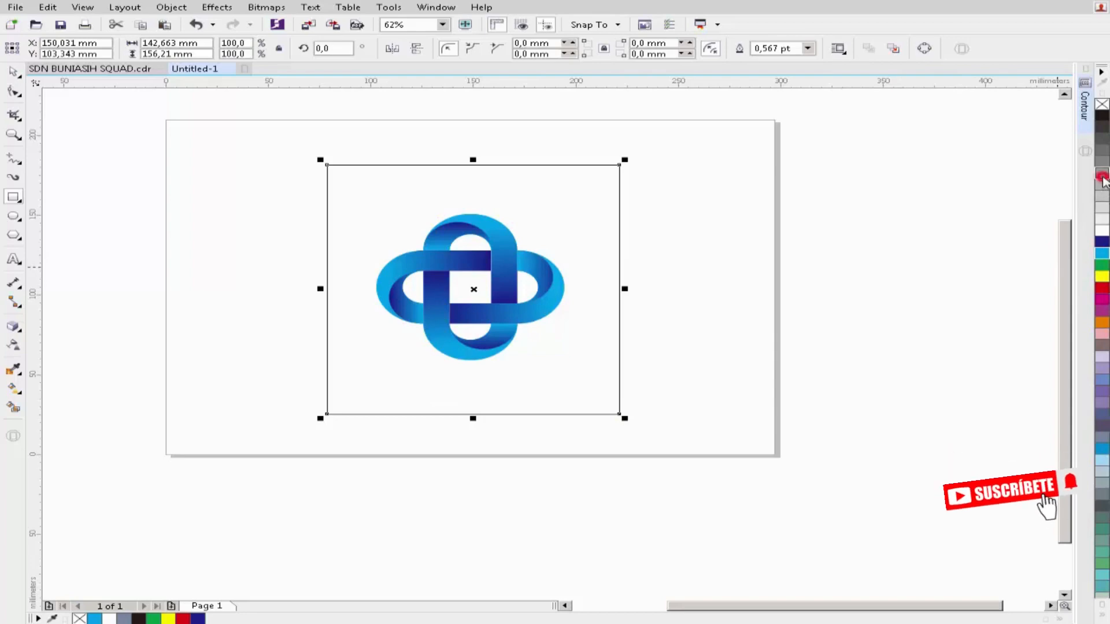
left_click(1102, 177)
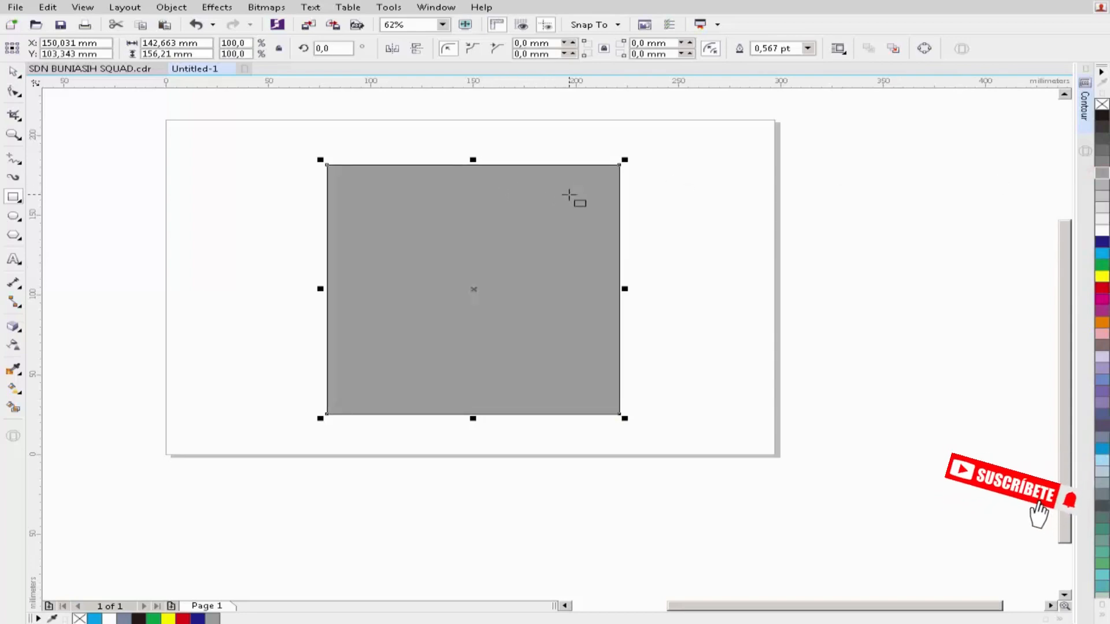
Step: Send the gray rectangle to the back of the layer, behind the logo
right_click(569, 196)
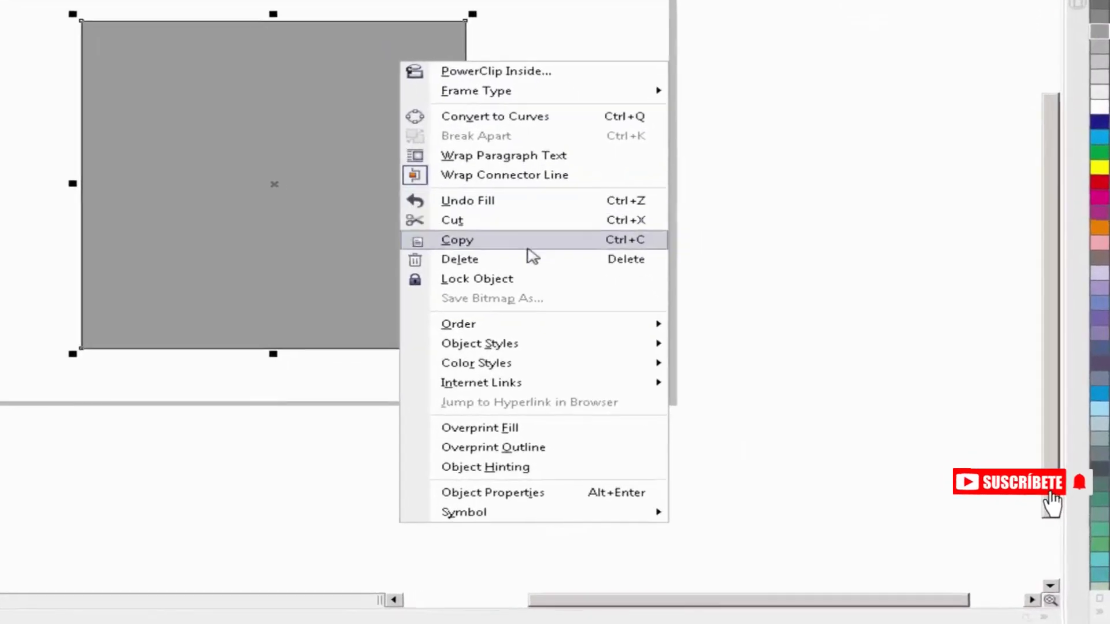
mouse_move(502, 322)
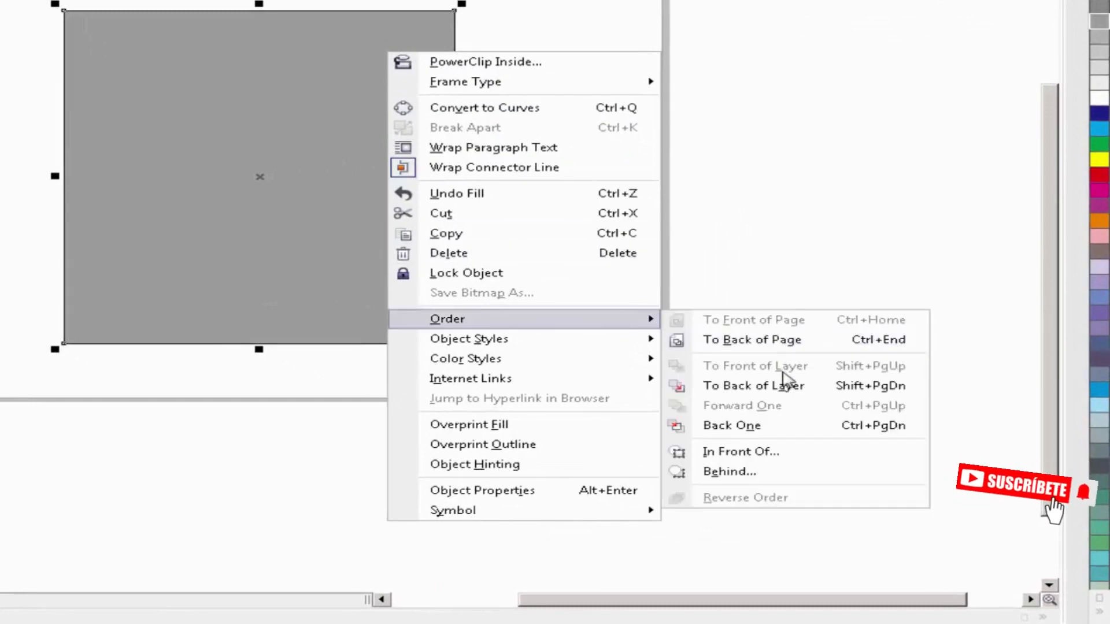
left_click(784, 388)
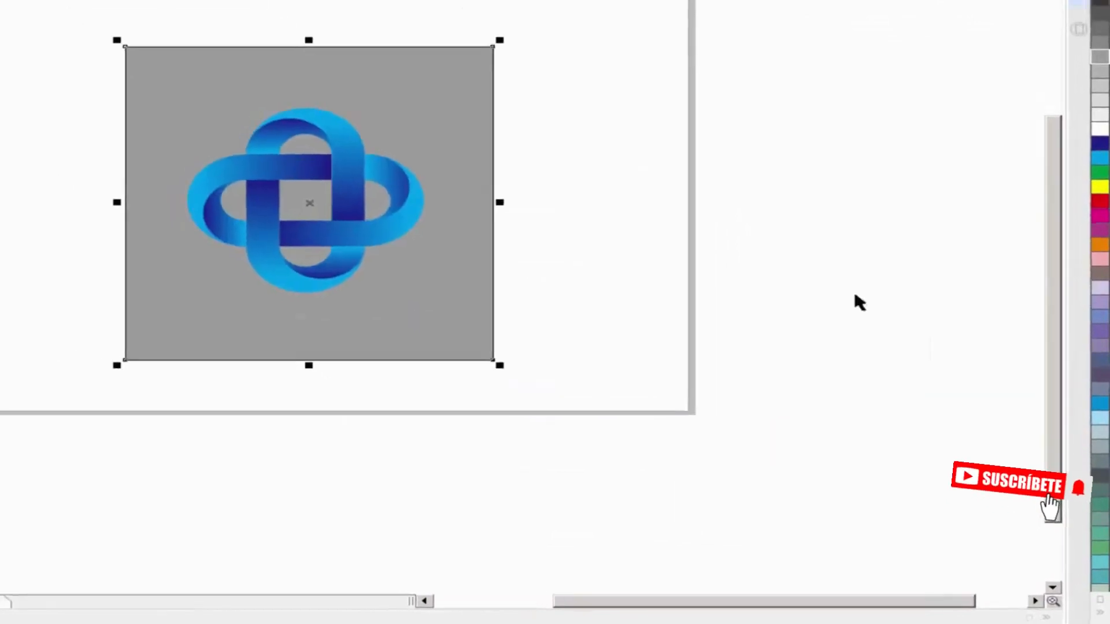
Step: Remove the background rectangle's outline and change its fill to light gray
right_click(1101, 105)
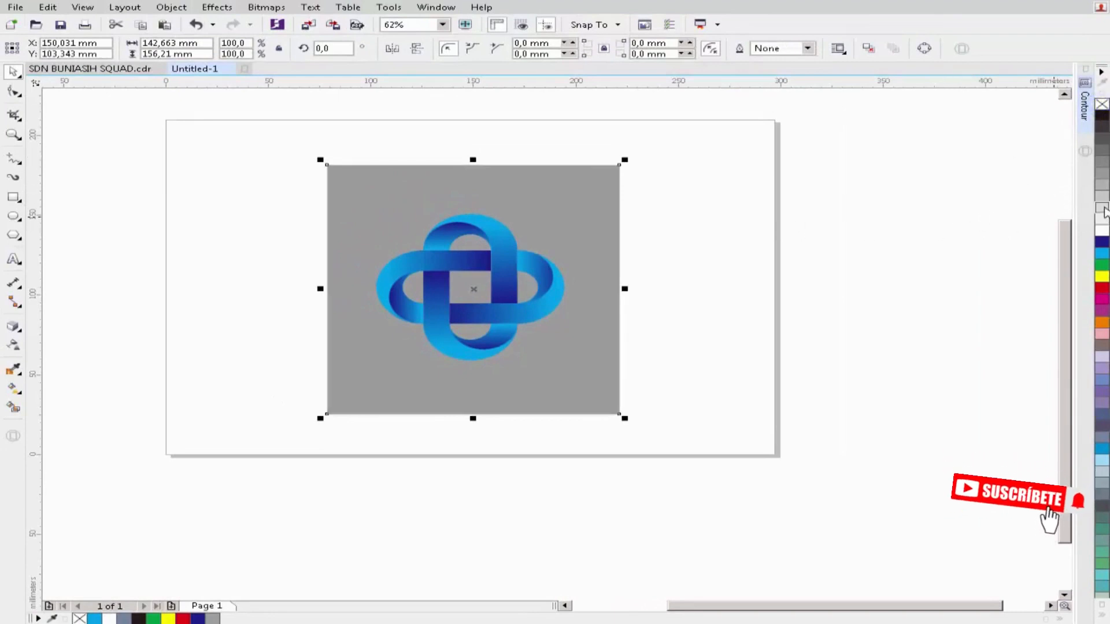
left_click(1102, 208)
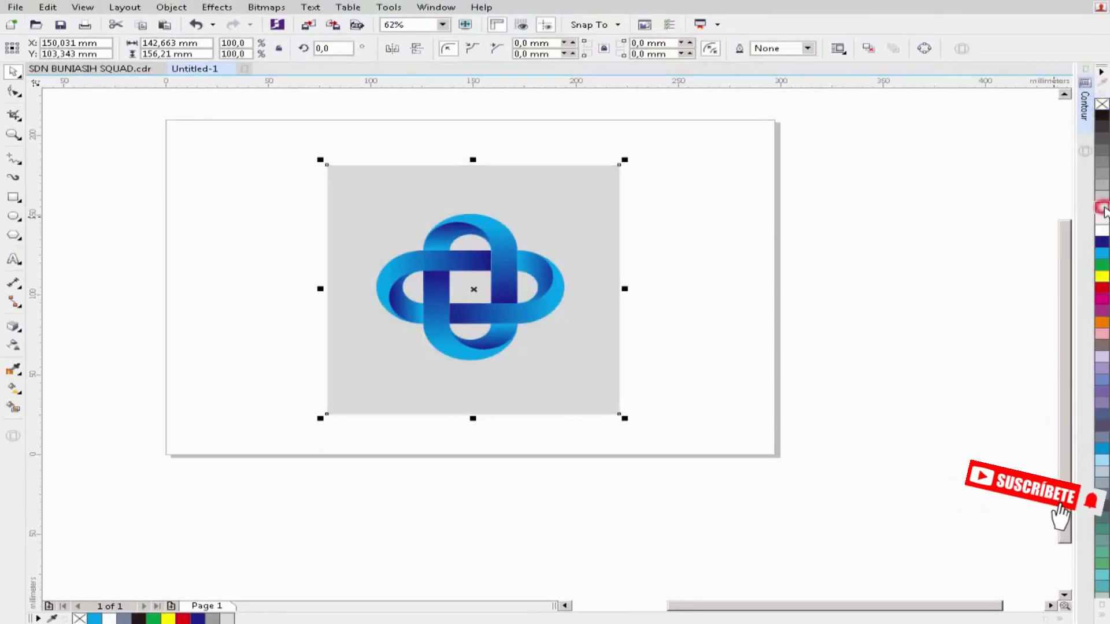
left_click(725, 214)
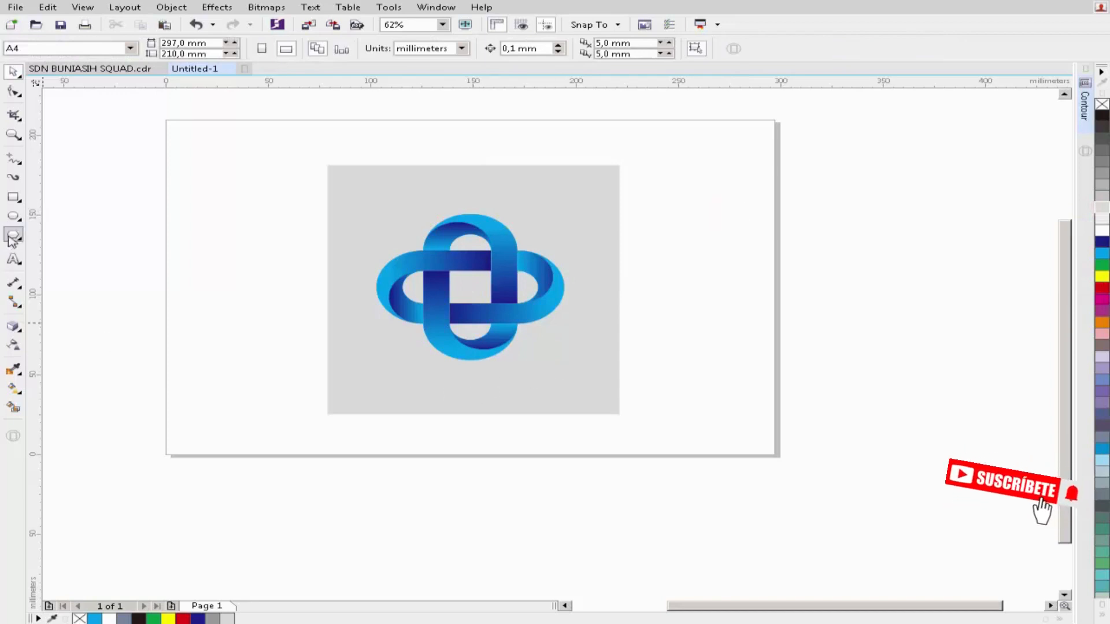
Step: Draw a flat ellipse about 44 × 14 mm just below the logo and center it horizontally on the logo
left_click(13, 218)
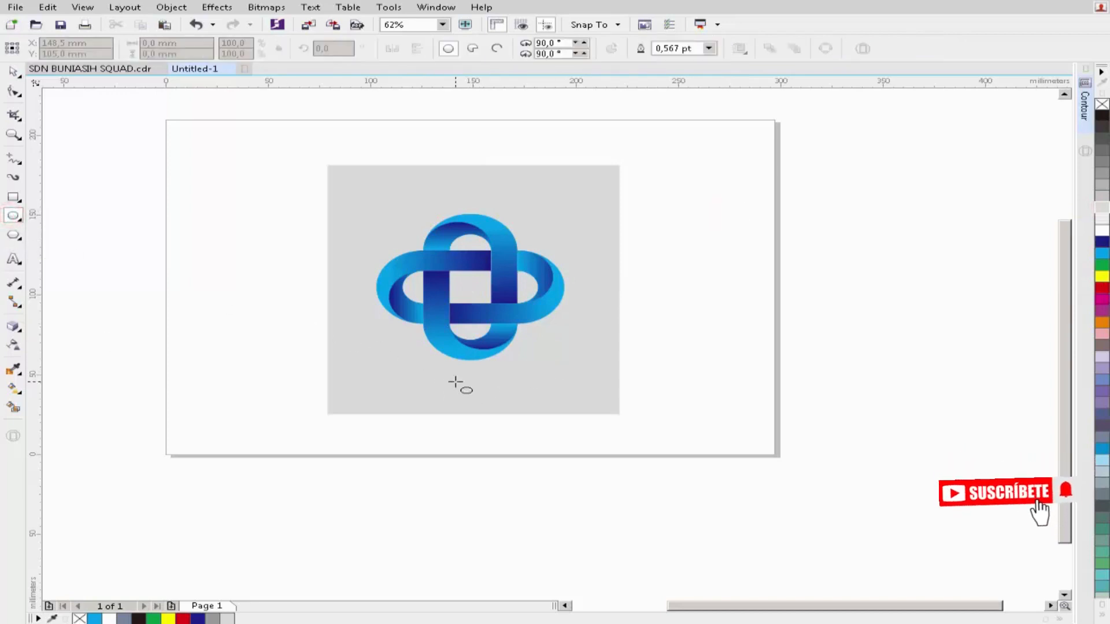
scroll(456, 383, "up", 2)
left_click_drag(391, 391, 573, 348)
key("space")
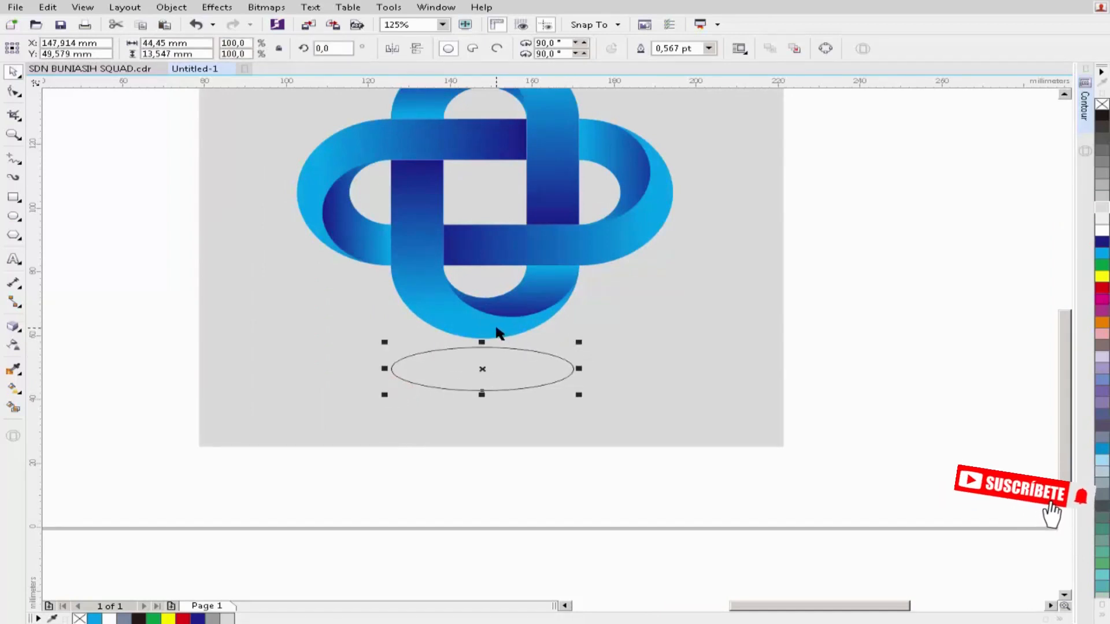
left_click(496, 329, "shift")
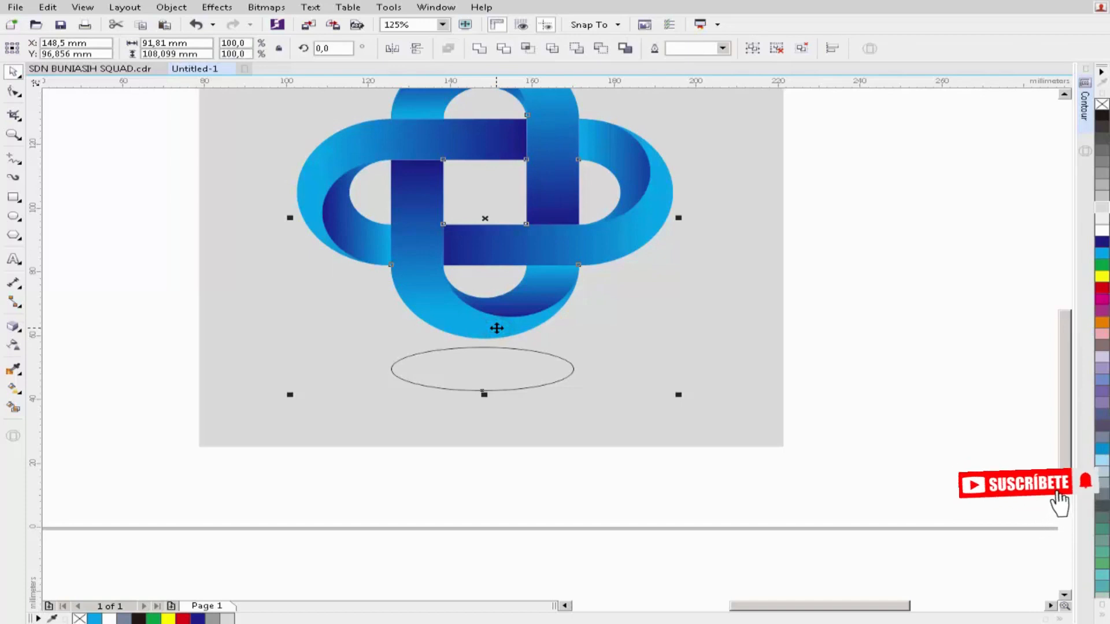
key("c")
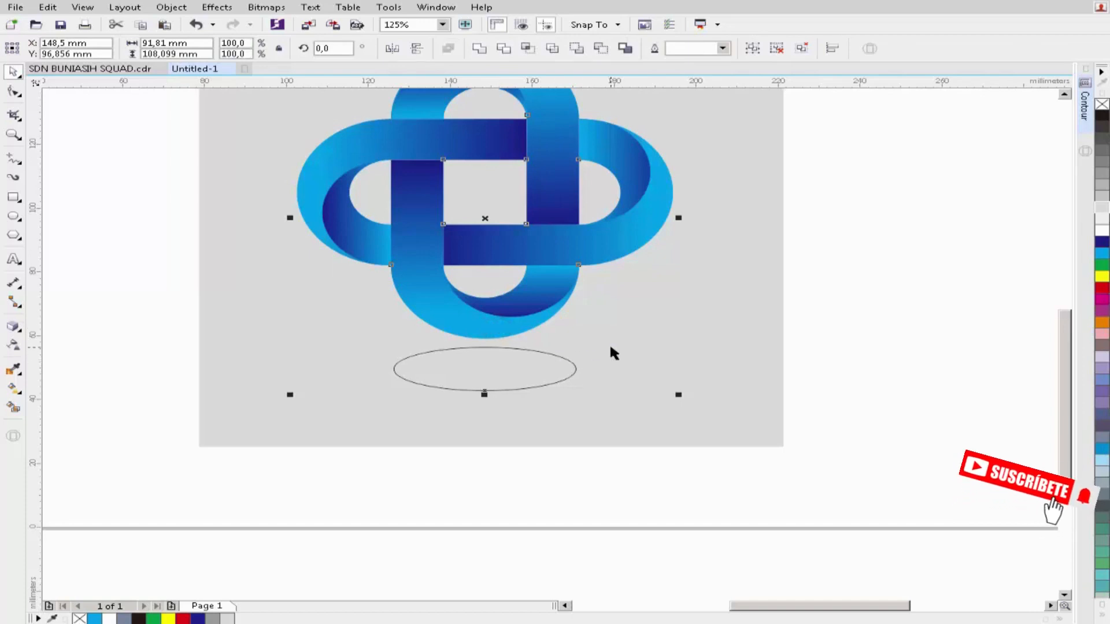
Step: Fill the ellipse below the logo with black and remove its outline
left_click(504, 363)
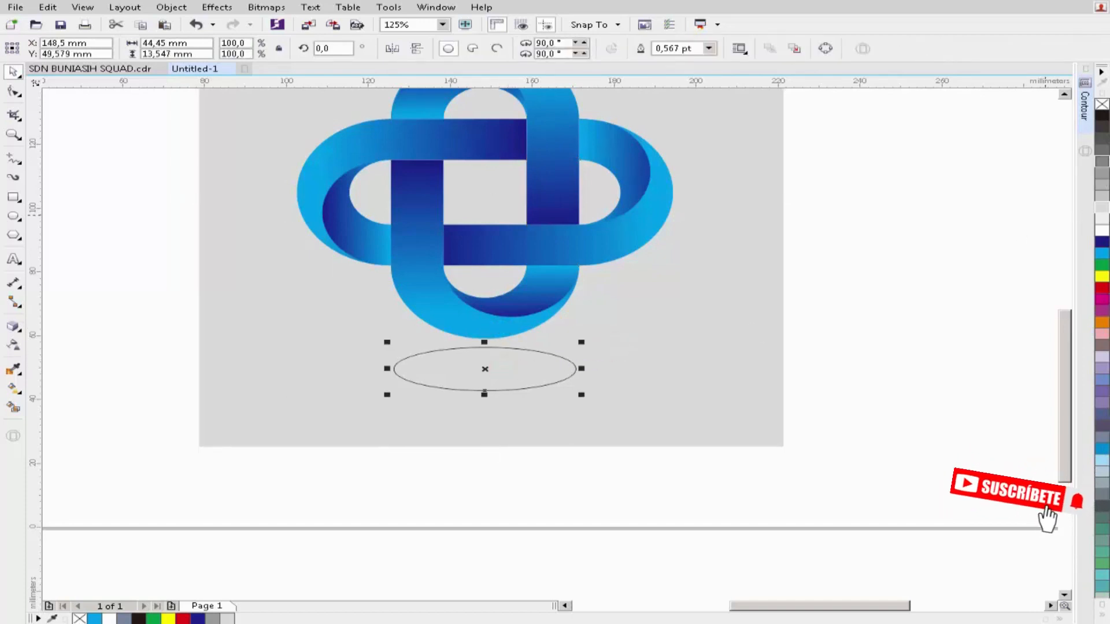
left_click(1103, 115)
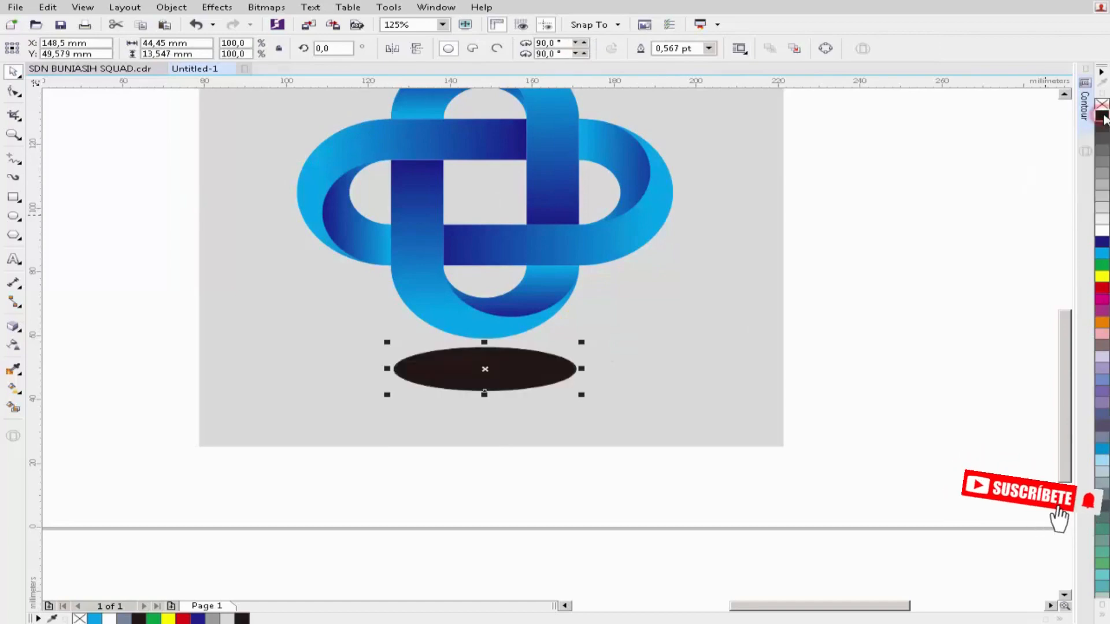
right_click(1103, 106)
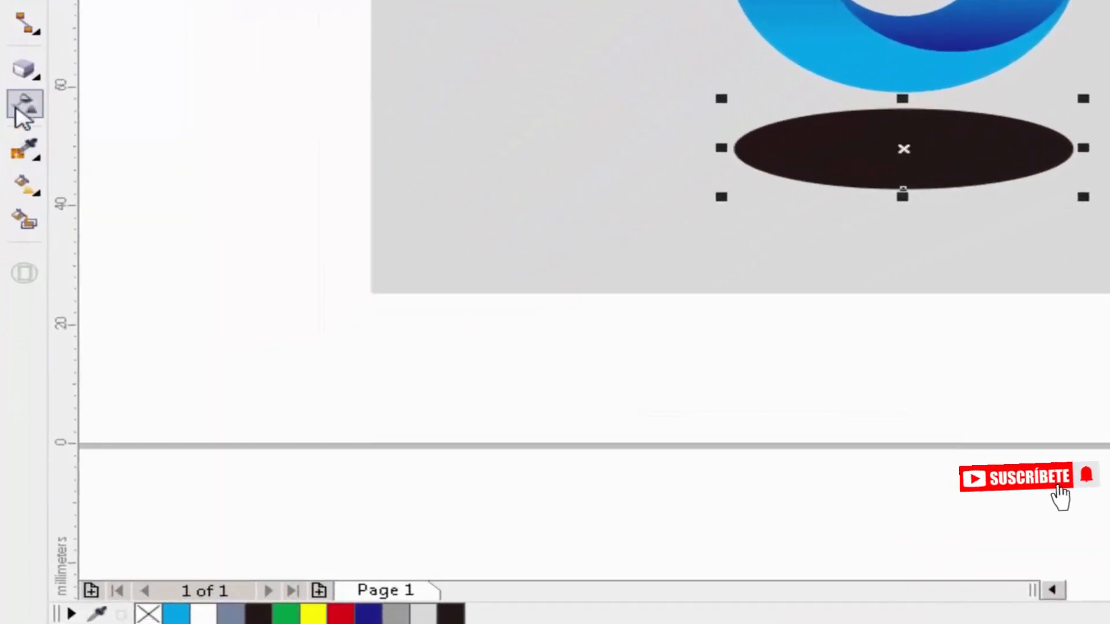
Step: Apply an elliptical fountain transparency to the black ellipse, opaque at its center and fading out toward its edge
left_click(22, 112)
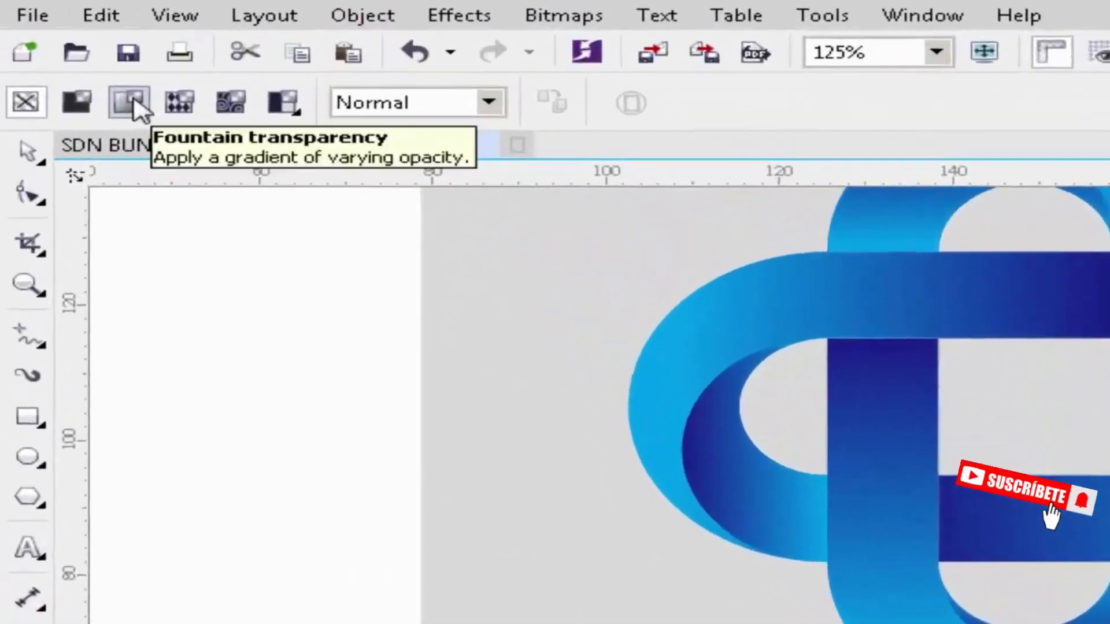
left_click(138, 107)
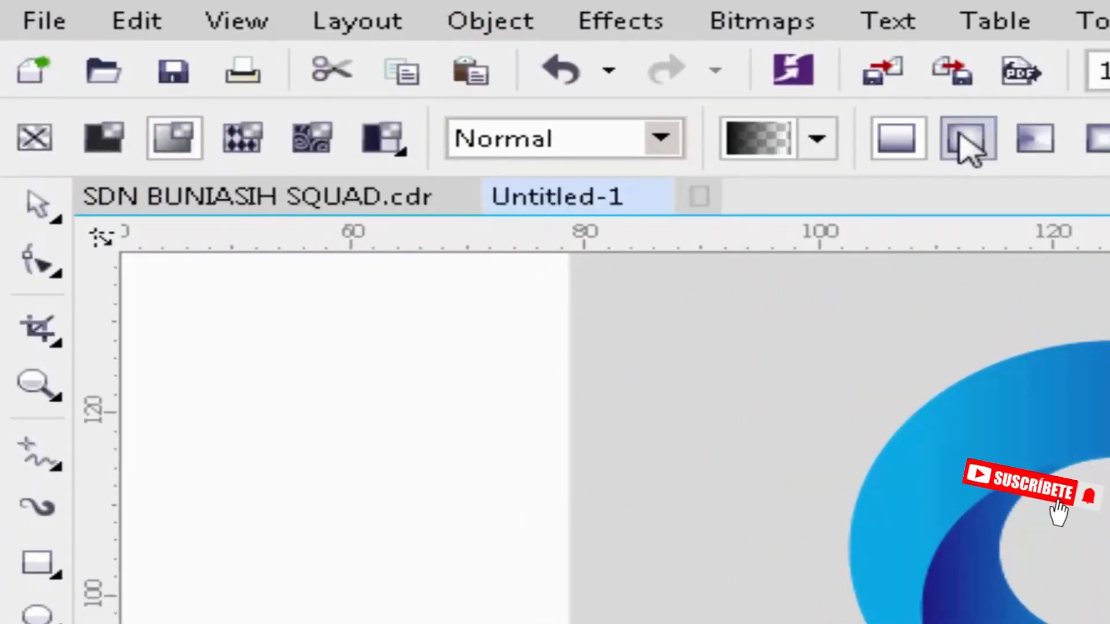
left_click(966, 142)
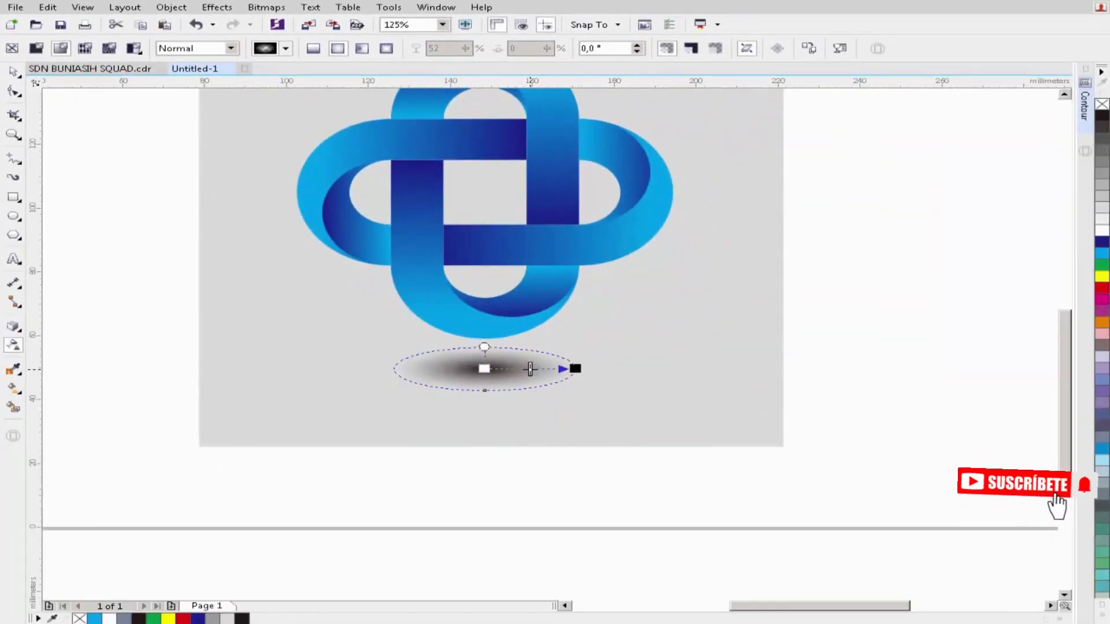
Step: Extend the black ellipse's transparency fade beyond its edge, and flatten the ellipse to 50% height, about 6.8 mm, directly beneath the logo
mouse_move(530, 368)
left_mouse_down()
mouse_move(608, 368)
mouse_move(547, 368)
left_mouse_up()
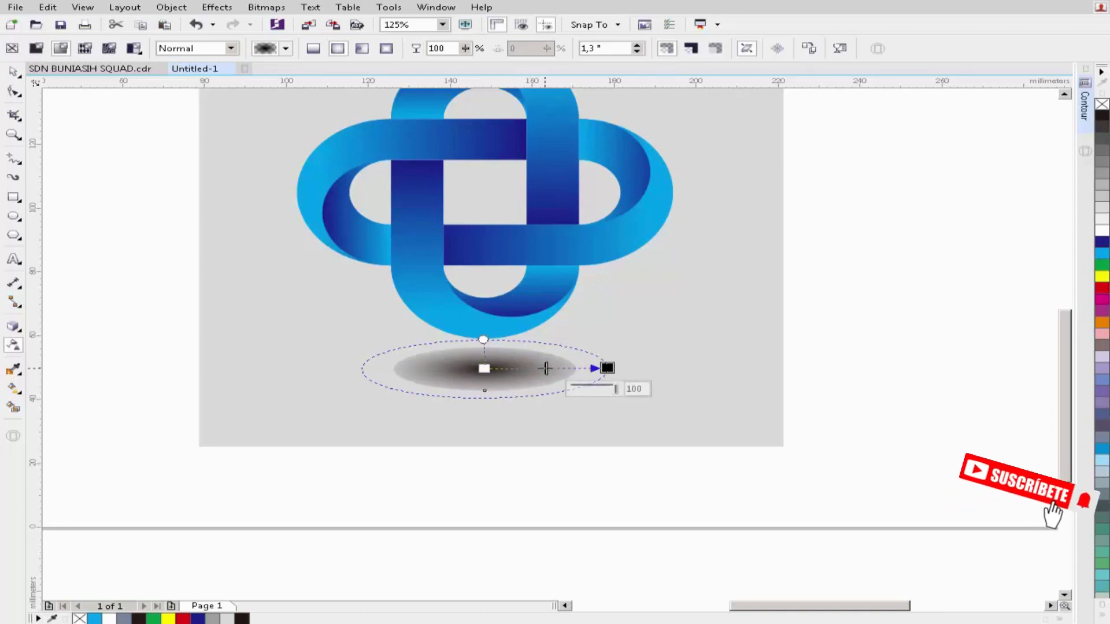
mouse_move(545, 369)
left_mouse_down()
mouse_move(521, 369)
mouse_move(576, 368)
mouse_move(550, 369)
left_mouse_up()
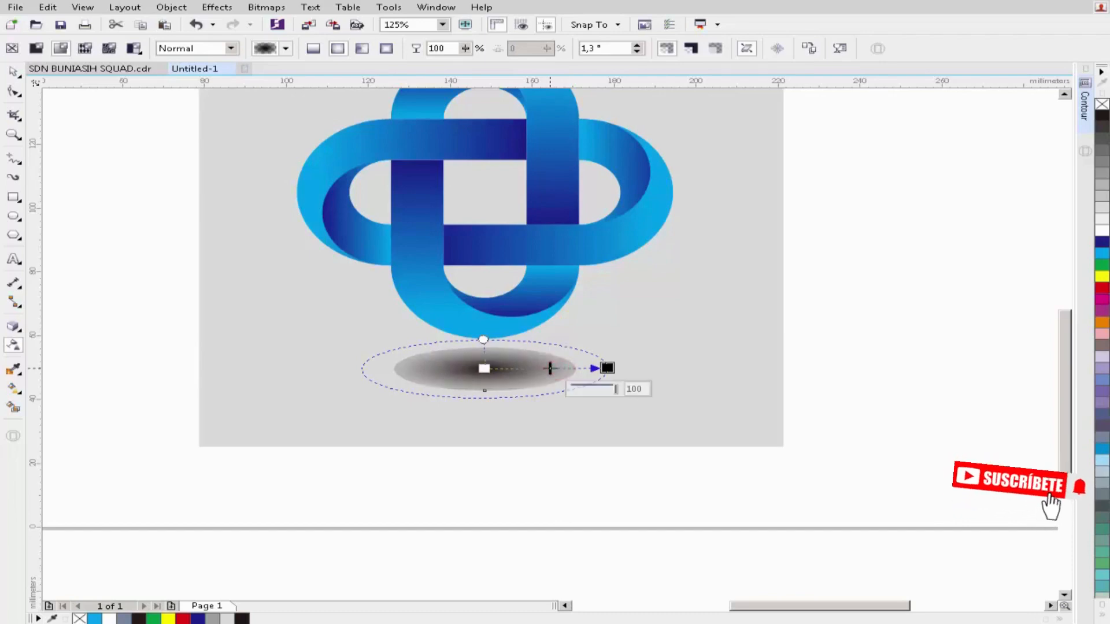
left_click(13, 71)
left_click_drag(485, 396, 511, 351)
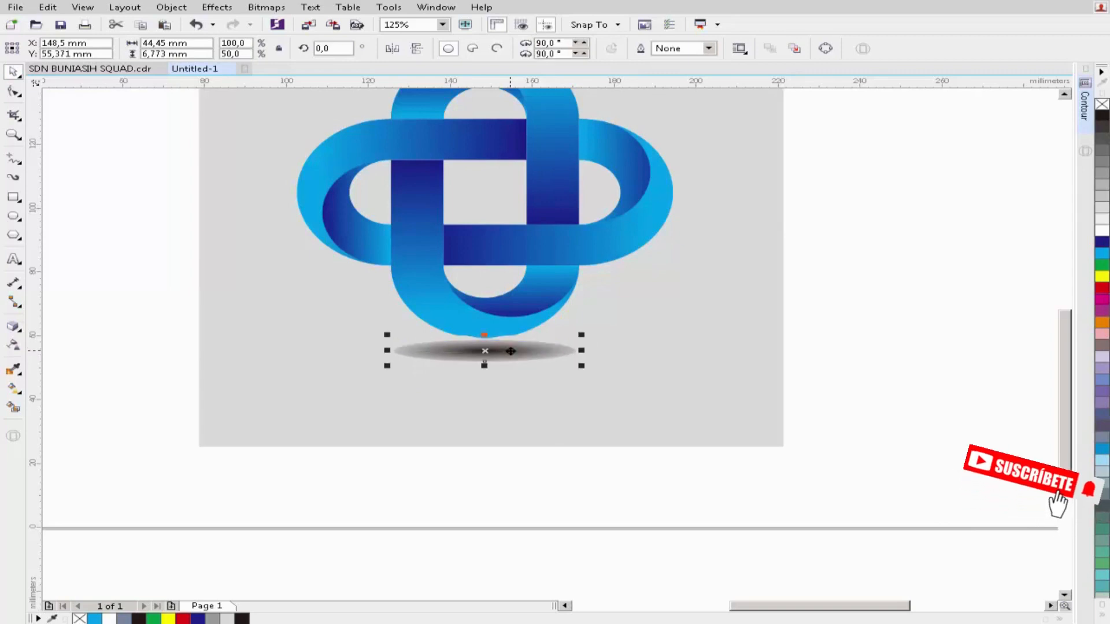
Step: Try sending the shadow ellipse to the back of the page, and undo the reordering
scroll(511, 351, "up", 2)
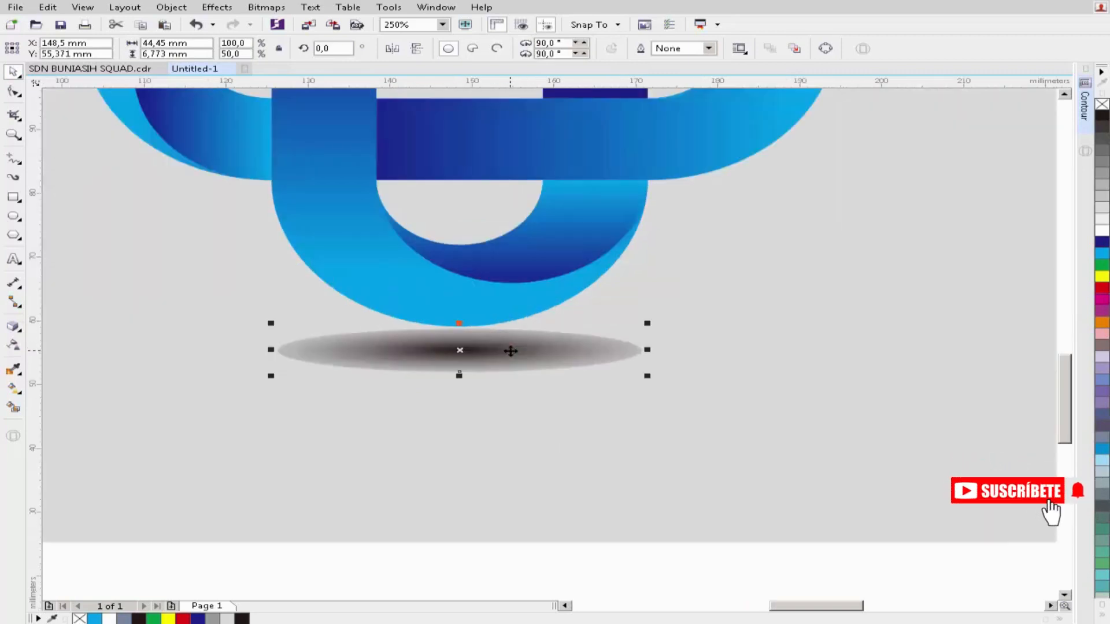
right_click(510, 351)
mouse_move(561, 196)
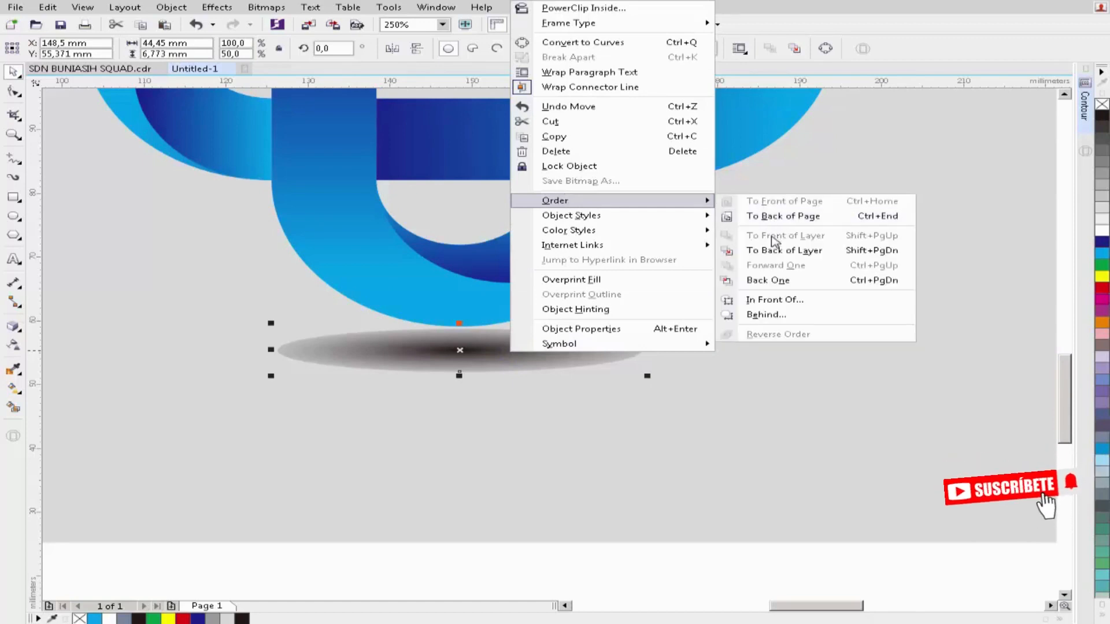
left_click(769, 217)
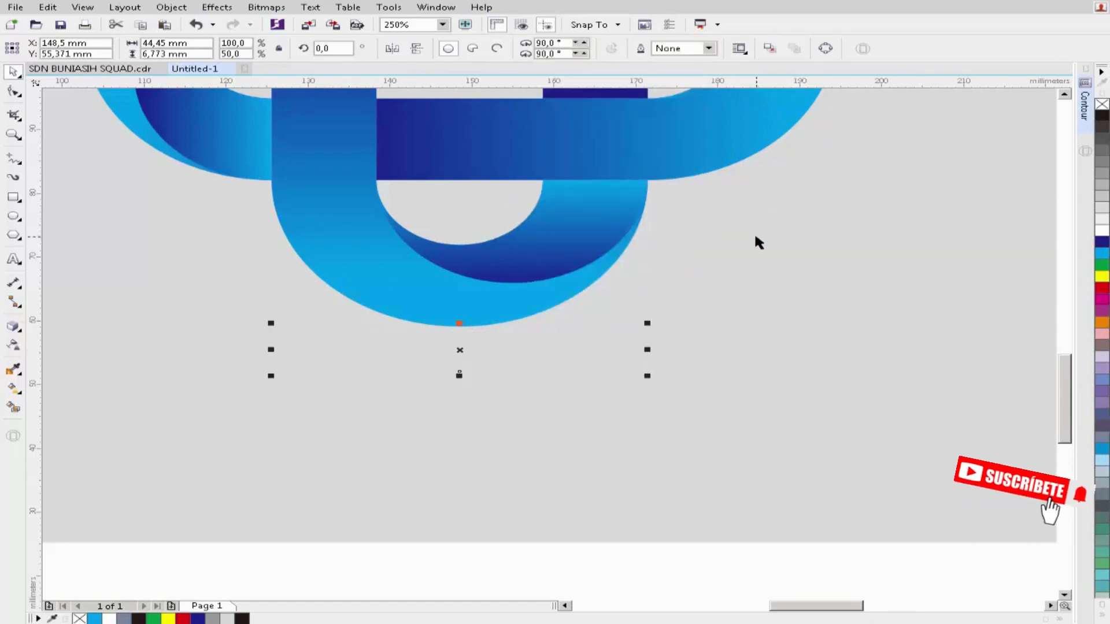
key("ctrl+z")
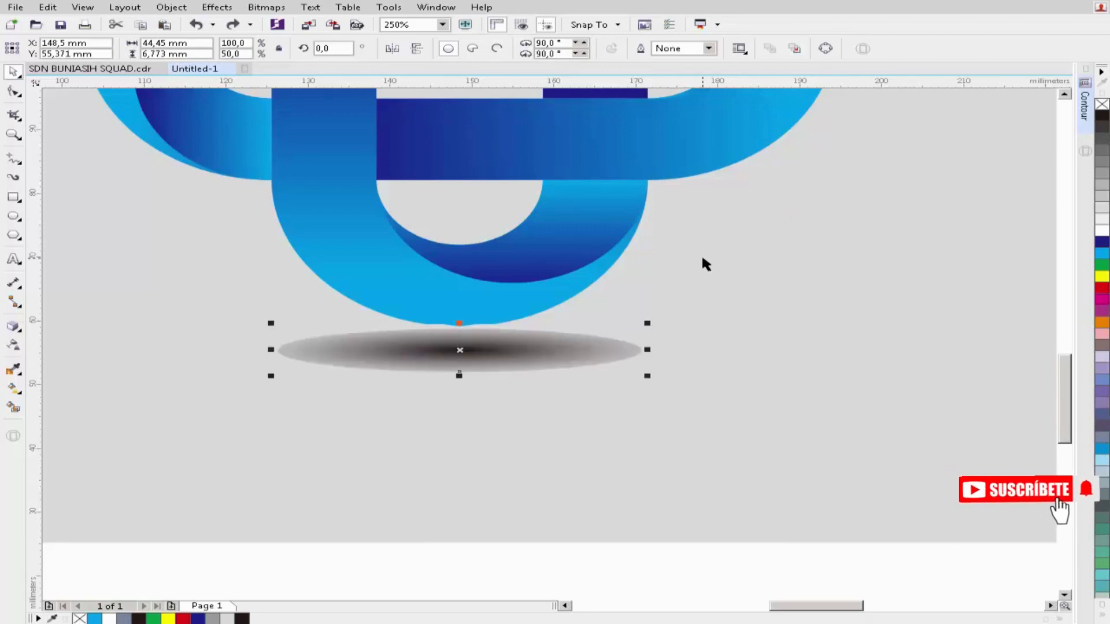
Step: Deselect the shadow and frame the whole logo with its gray background to examine the finished composition
scroll(560, 324, "down", 2)
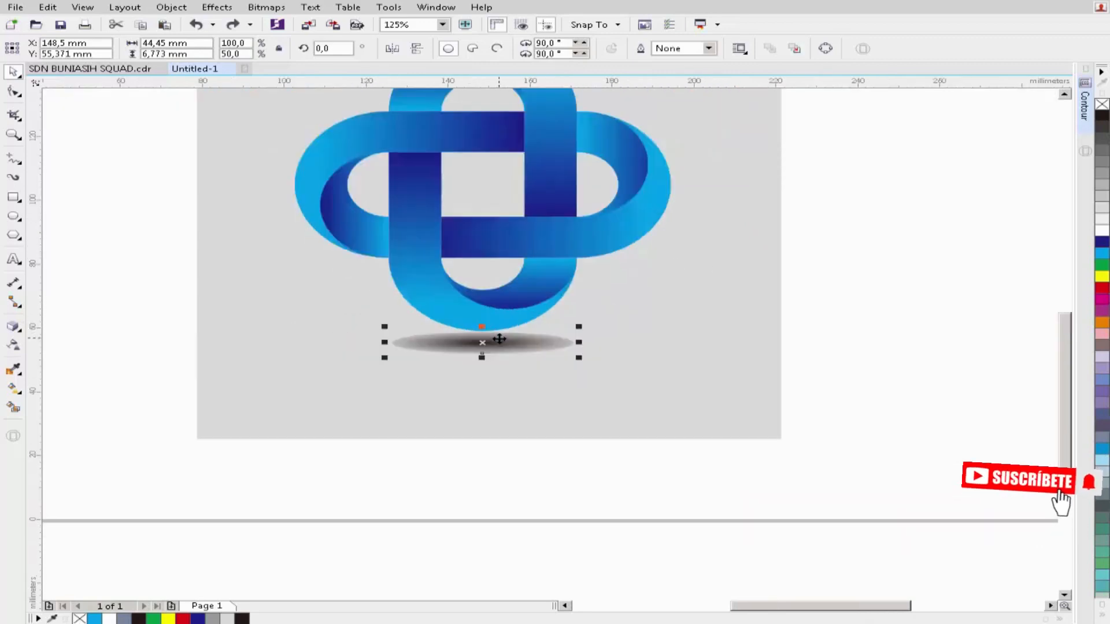
left_click(584, 500)
key("shift+F4")
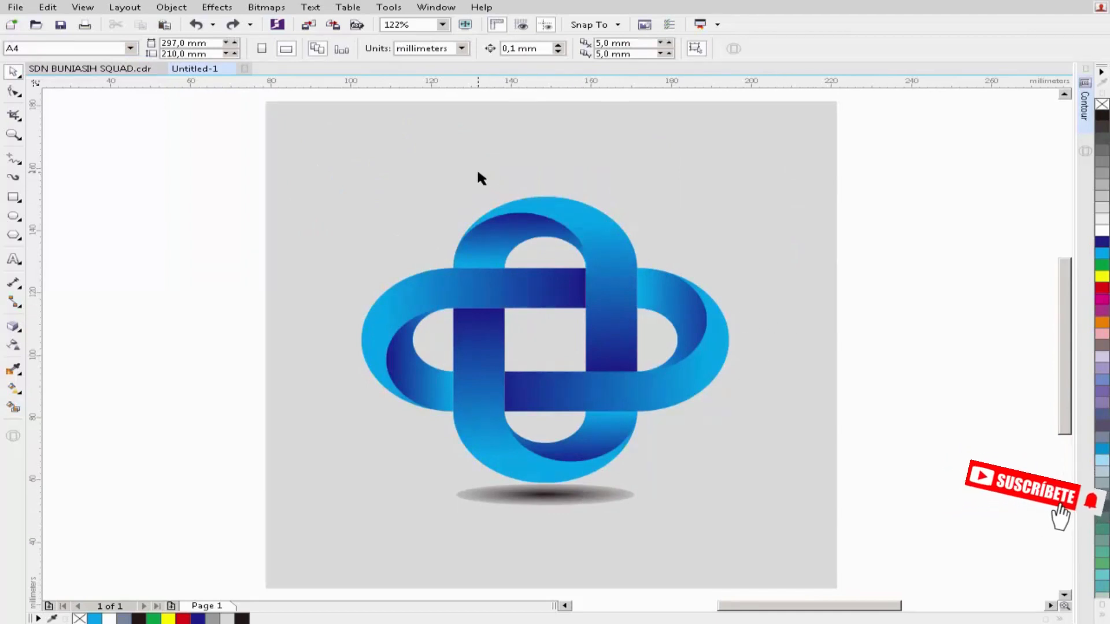
key("z")
left_click_drag(265, 113, 836, 576)
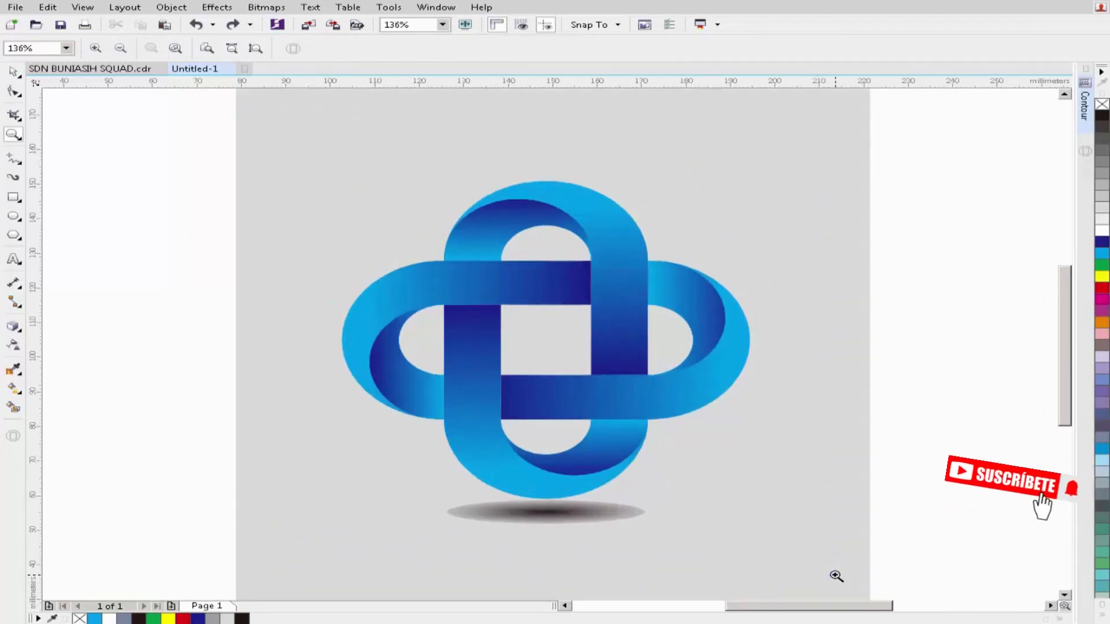